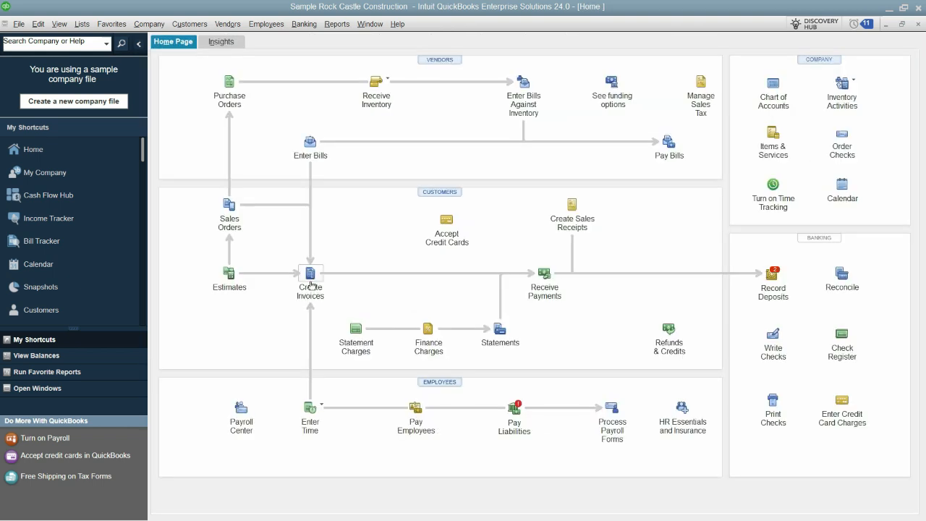
- Bring up the previously saved invoice 1098, view its transaction journal, and return to the home page
left_click(309, 280)
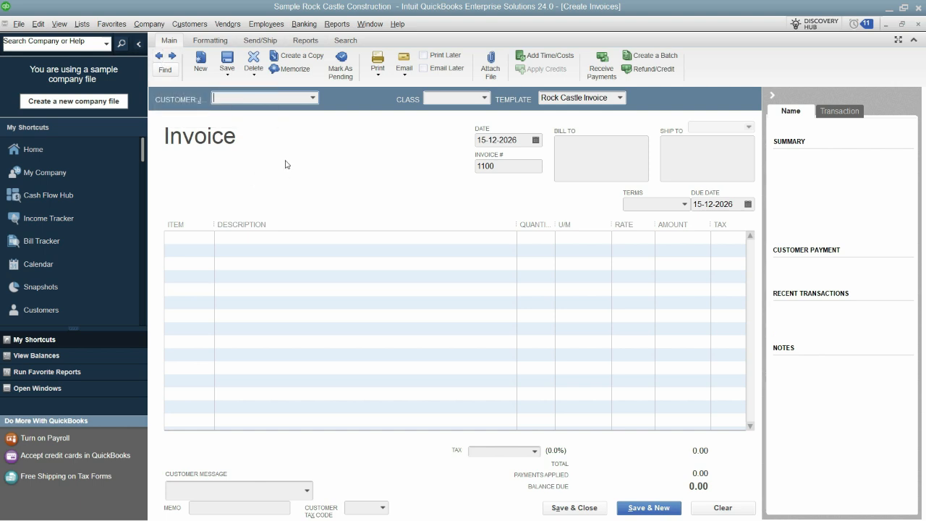
left_click(158, 56)
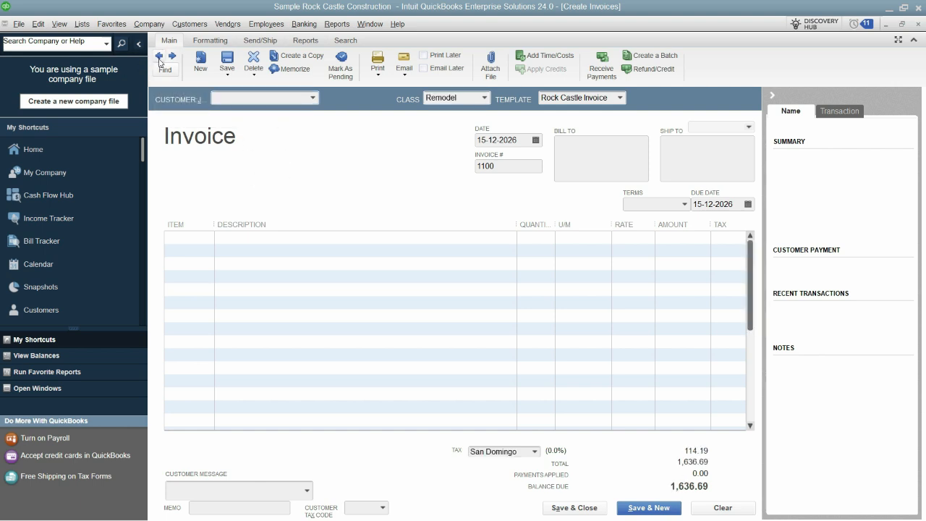
left_click(305, 40)
left_click(238, 65)
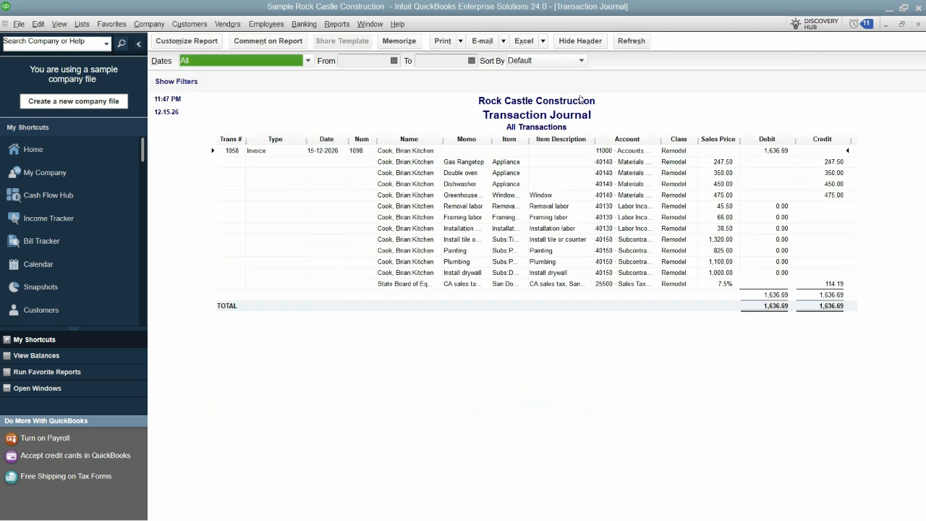
left_click(918, 23)
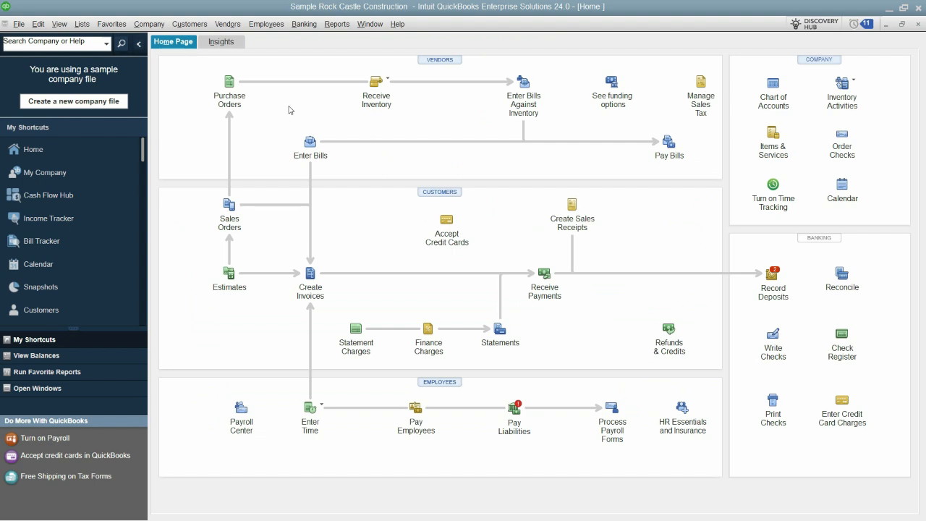
- Run the accountant's Journal report and set its date range to This Week
left_click(346, 29)
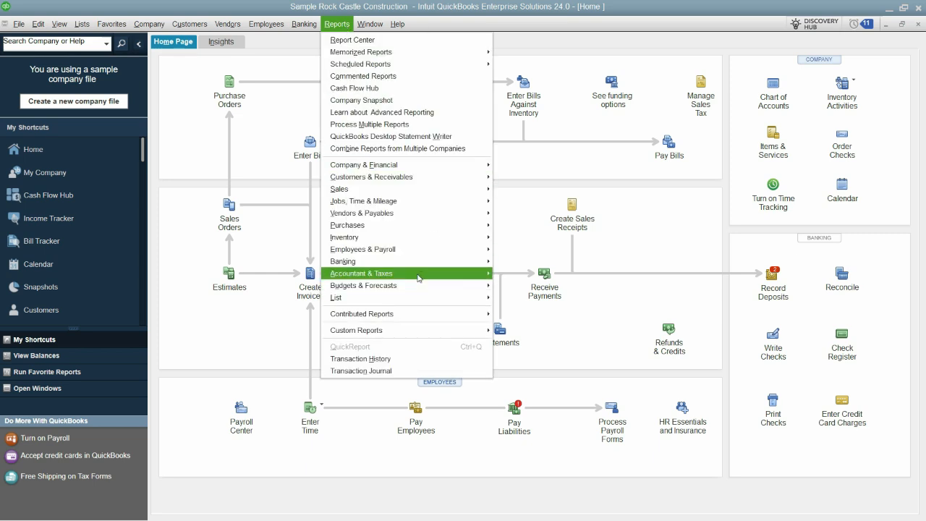
left_click(540, 285)
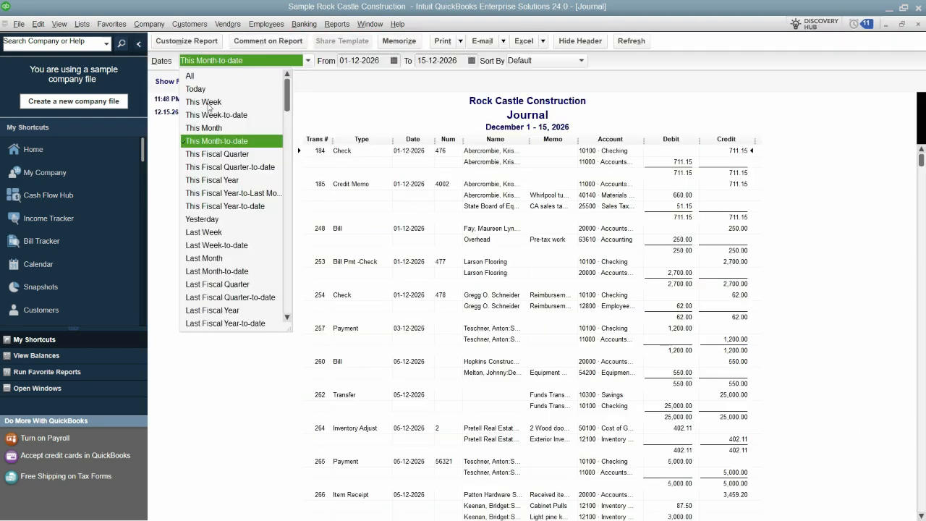
left_click(213, 103)
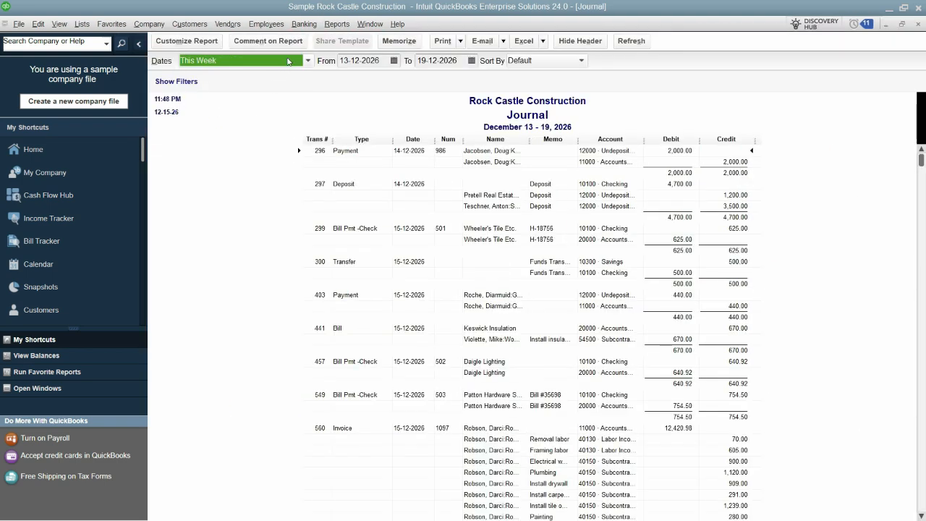
- Set the Journal report's date range to This Month and look through the listed transactions
left_click(287, 61)
left_click(217, 119)
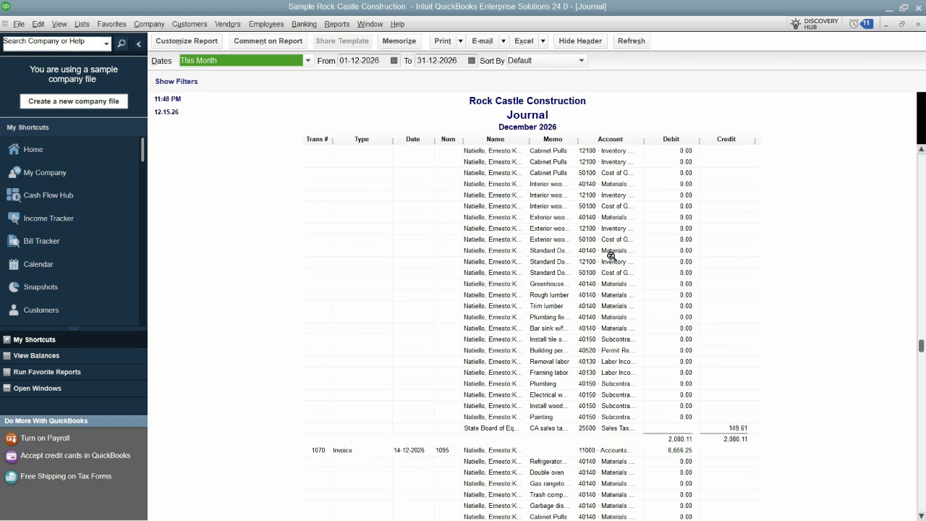
scroll(608, 257, "up", 17)
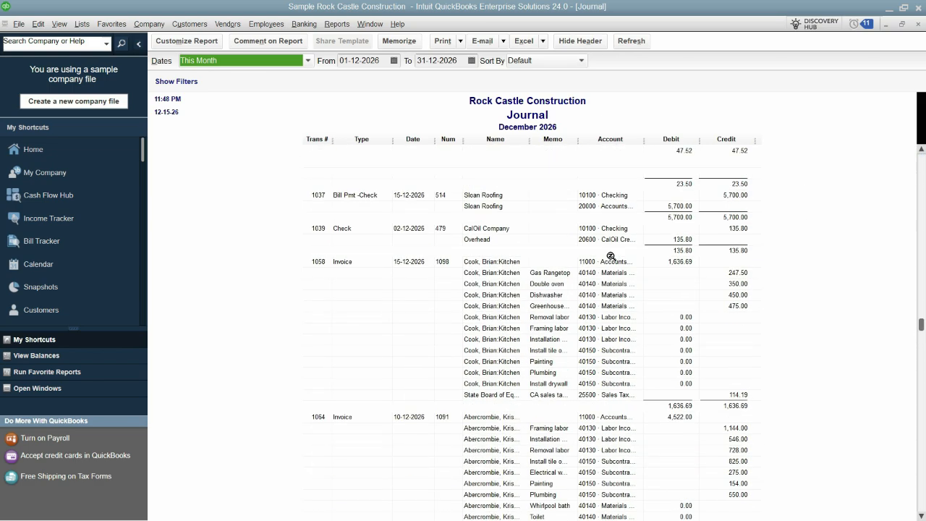
scroll(609, 257, "up", 15)
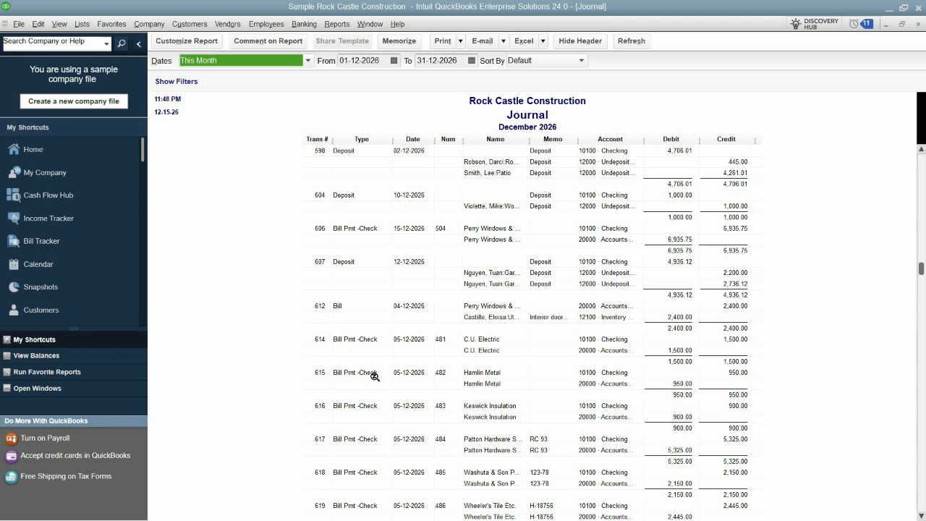
scroll(355, 380, "down", 12)
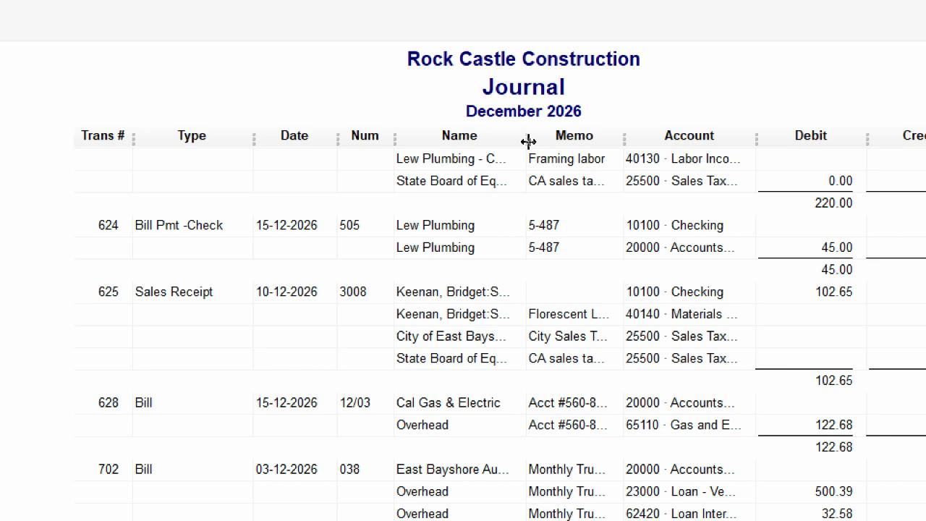
- Widen the report's Name column to fit the full names and move it between the Trans # and Type columns
left_click_drag(528, 141, 665, 139)
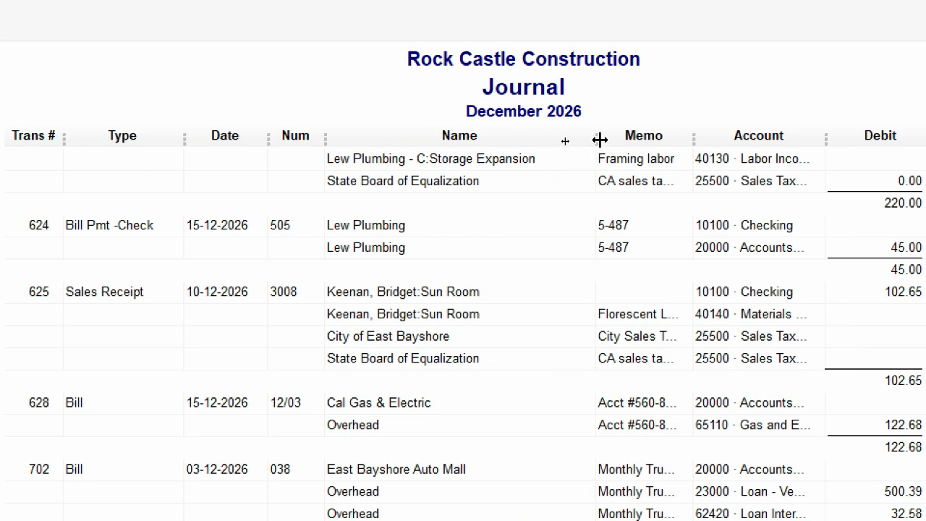
left_click_drag(601, 143, 562, 141)
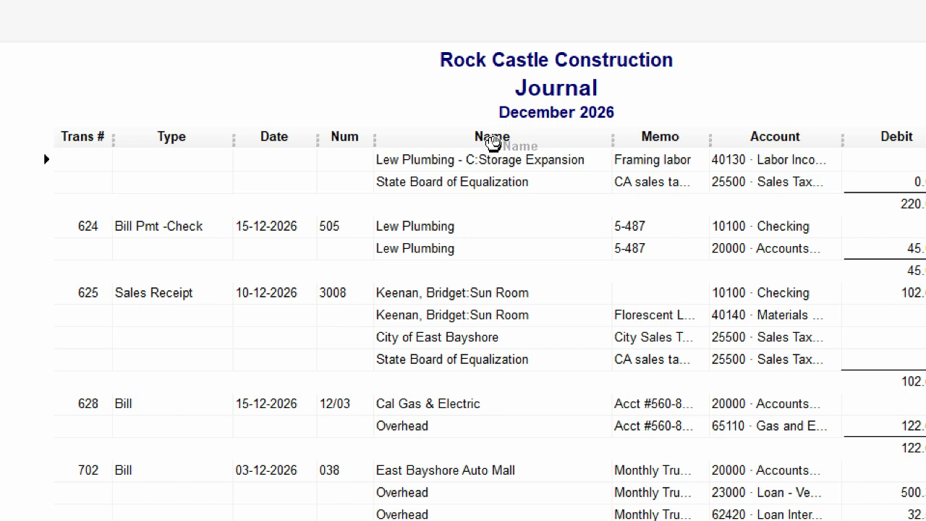
left_click_drag(492, 141, 169, 133)
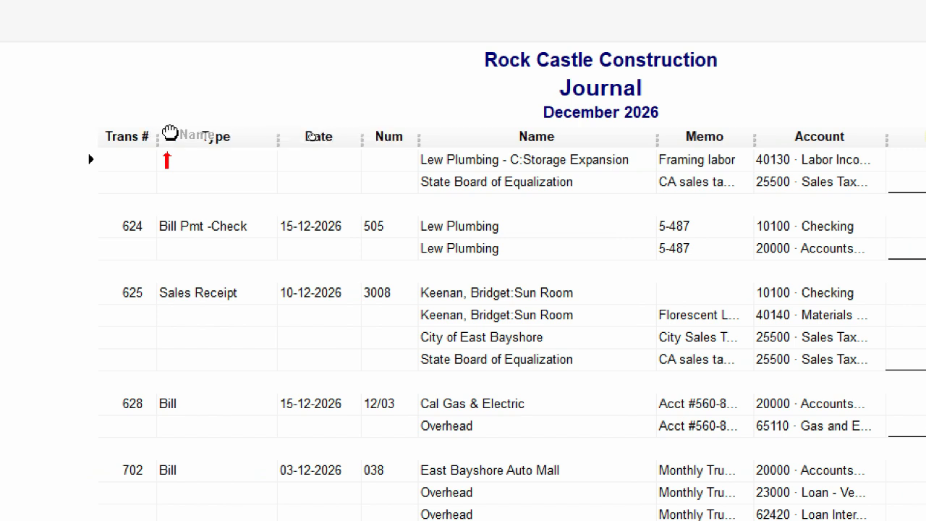
left_click_drag(169, 133, 170, 130)
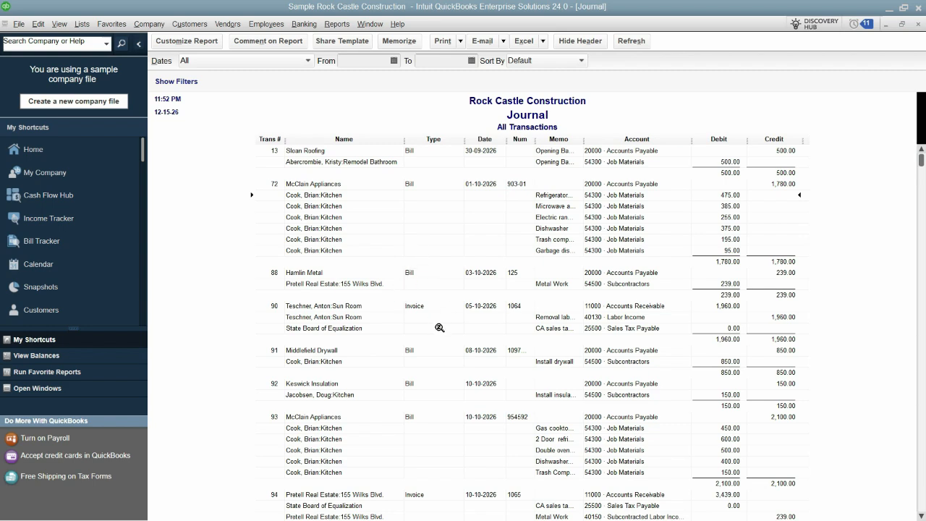
- Customize the Journal report with a TransactionType filter set to Invoice
left_click(187, 41)
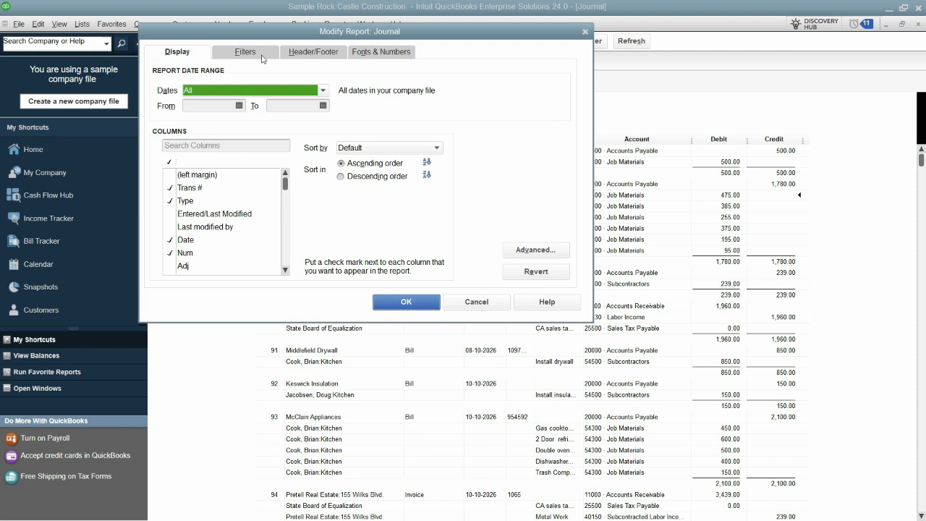
left_click(262, 52)
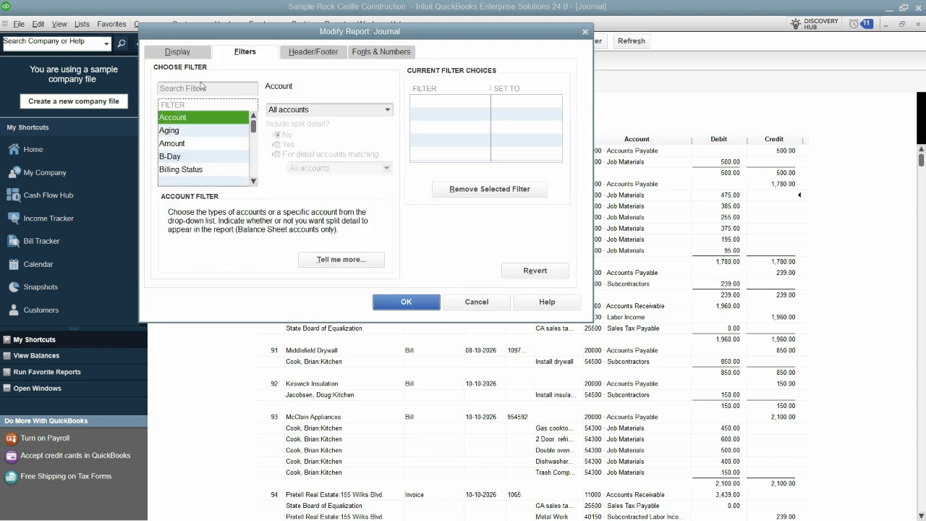
type("type")
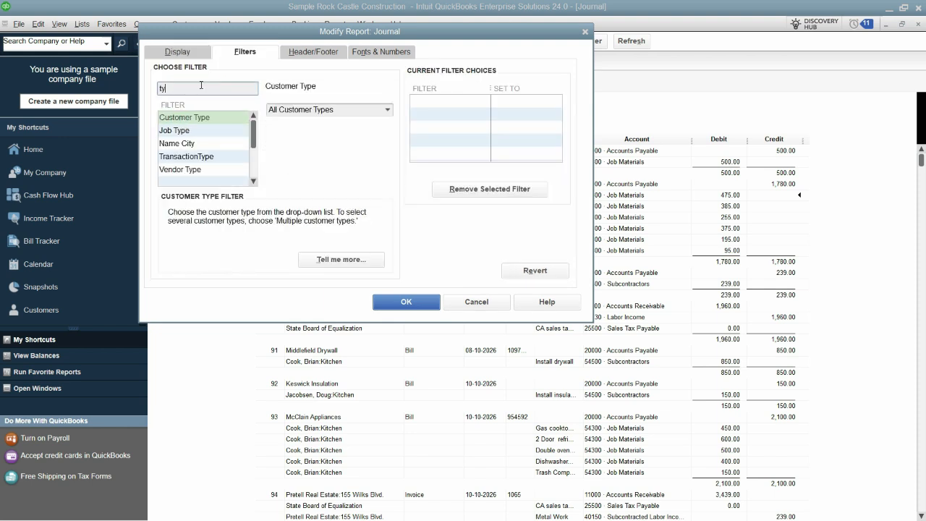
left_click(210, 144)
left_click(383, 112)
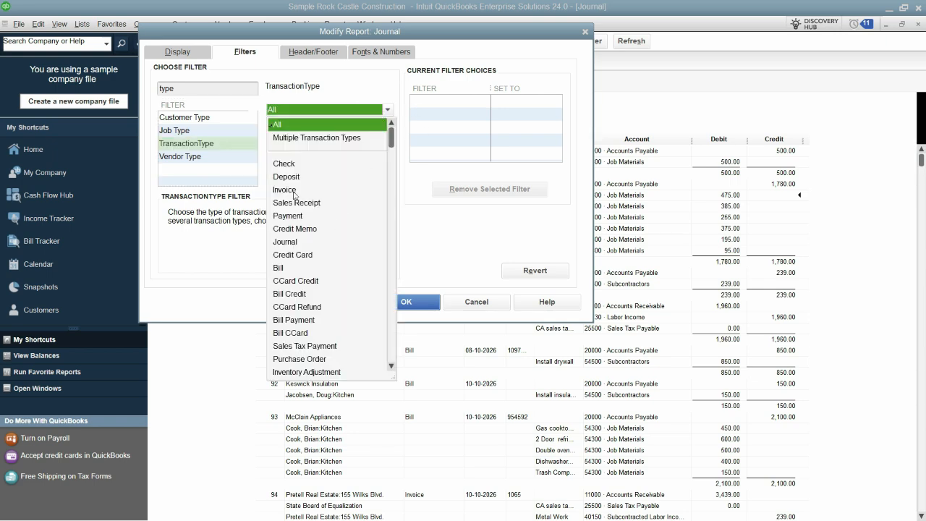
left_click(284, 189)
left_click(409, 302)
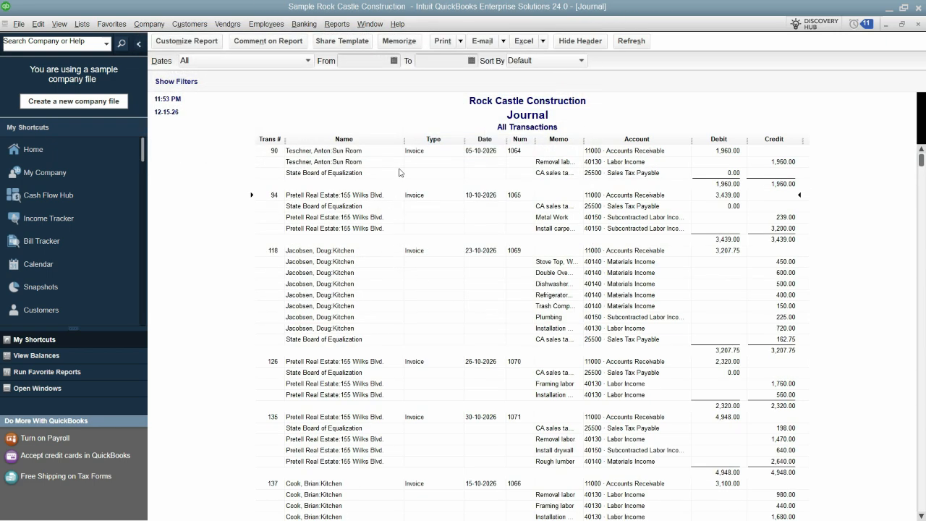
- Set the filtered Journal report's date range to This Month and review its invoice entries
scroll(412, 411, "down", 8)
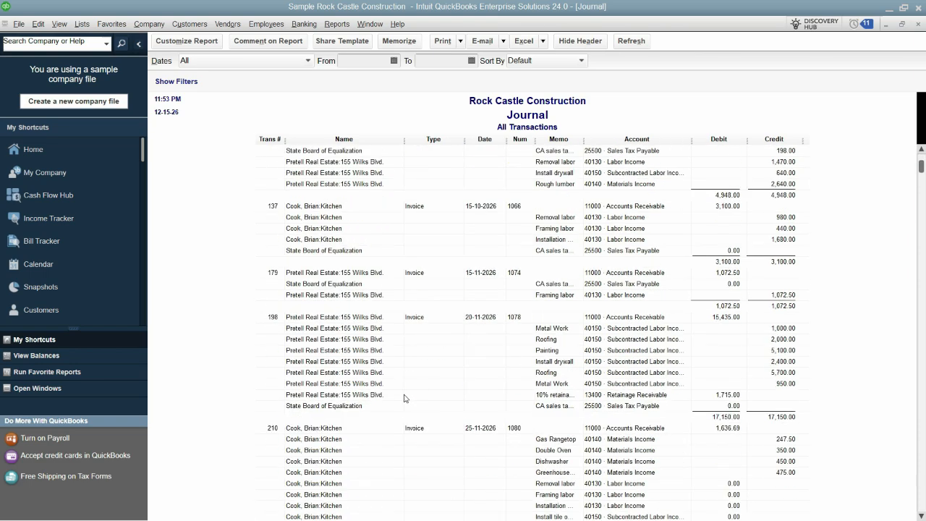
scroll(398, 391, "down", 10)
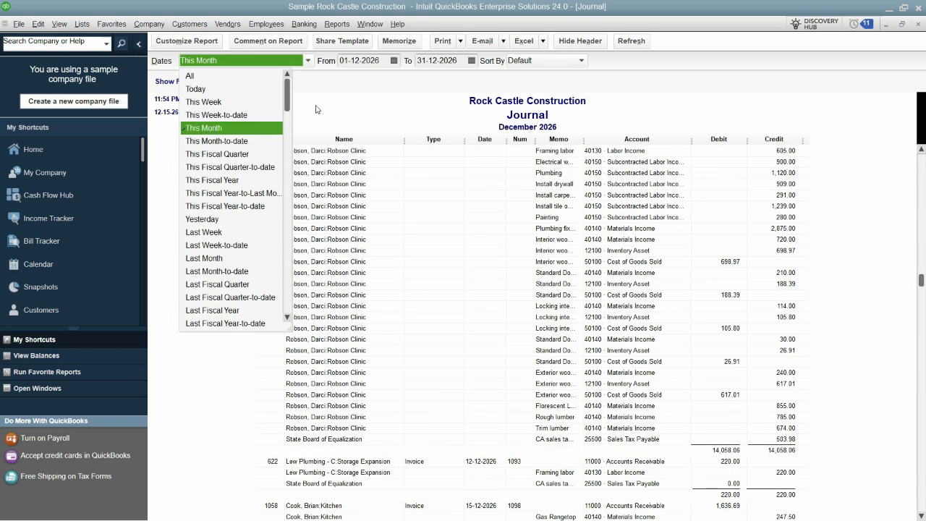
left_click(316, 150)
scroll(379, 235, "up", 1)
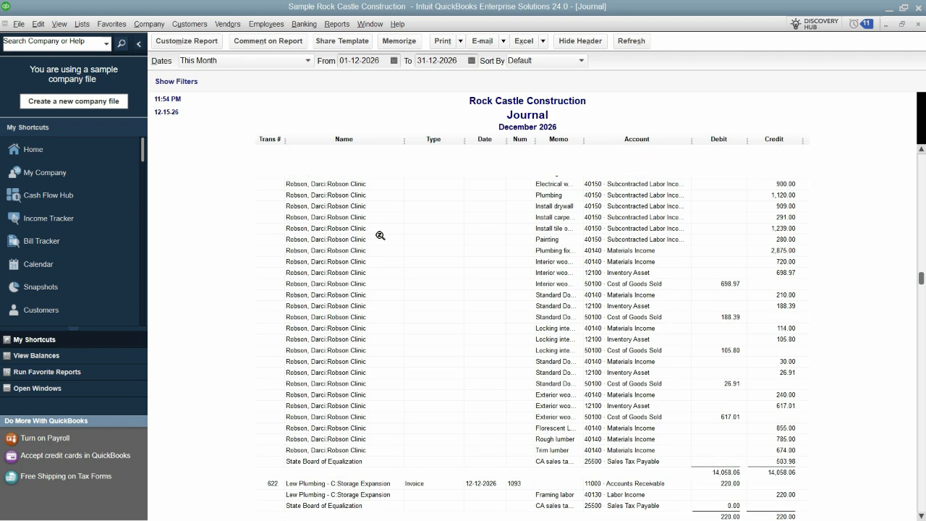
scroll(380, 235, "up", 5)
left_click(263, 60)
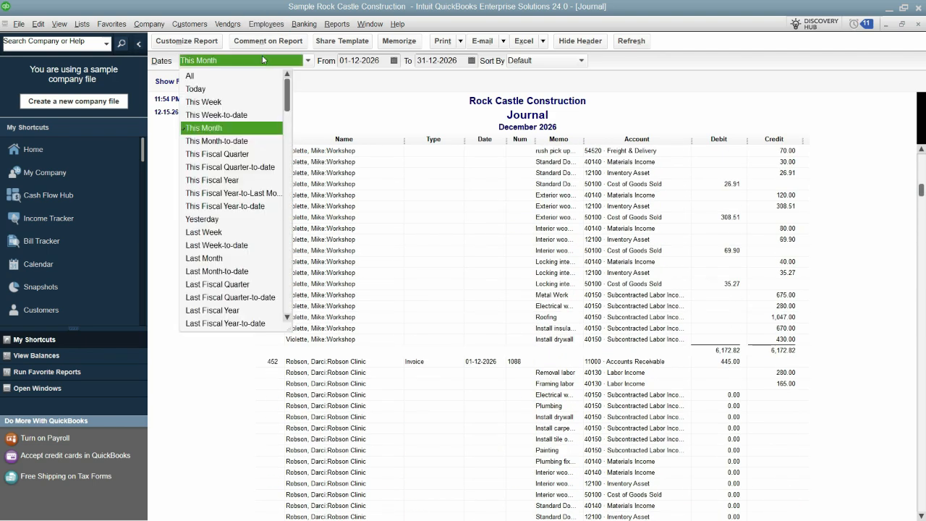
left_click(208, 129)
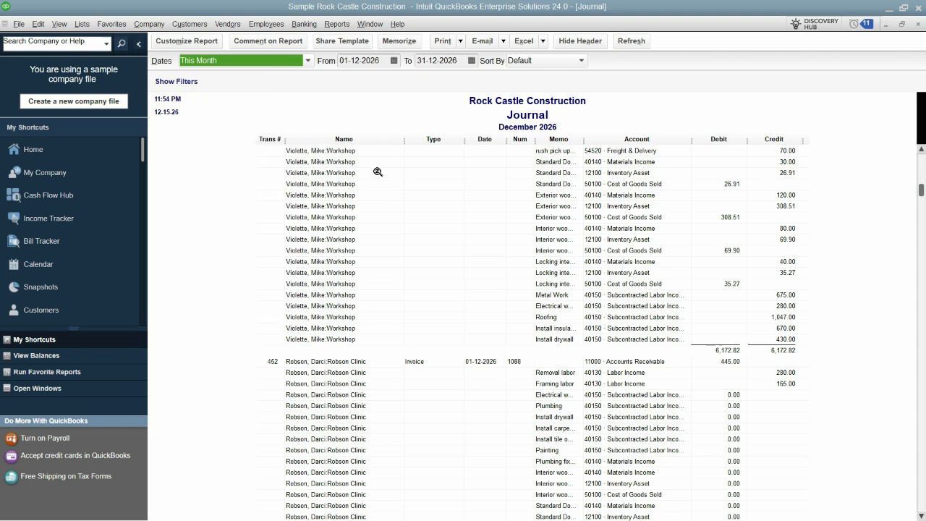
scroll(366, 189, "up", 6)
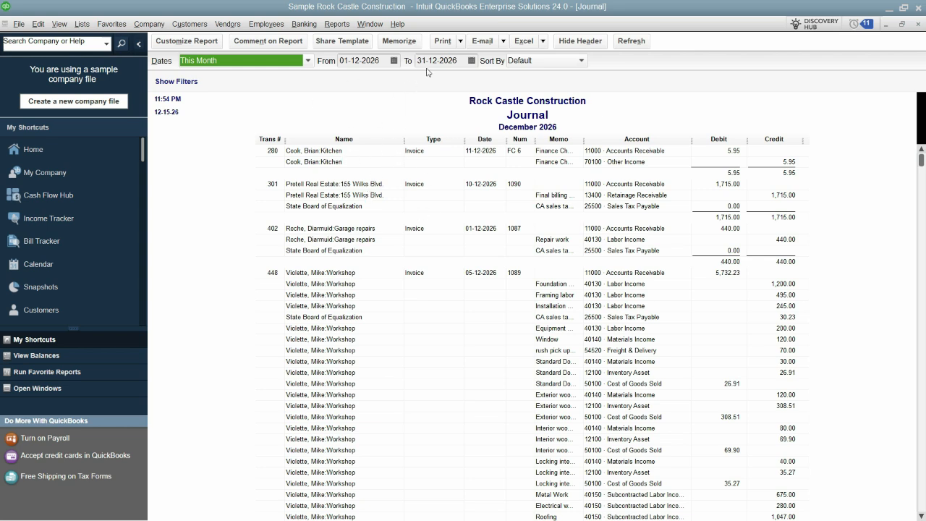
- Start memorizing the filtered report under the name "Journal Entries for Monthly invoices"
left_click(400, 42)
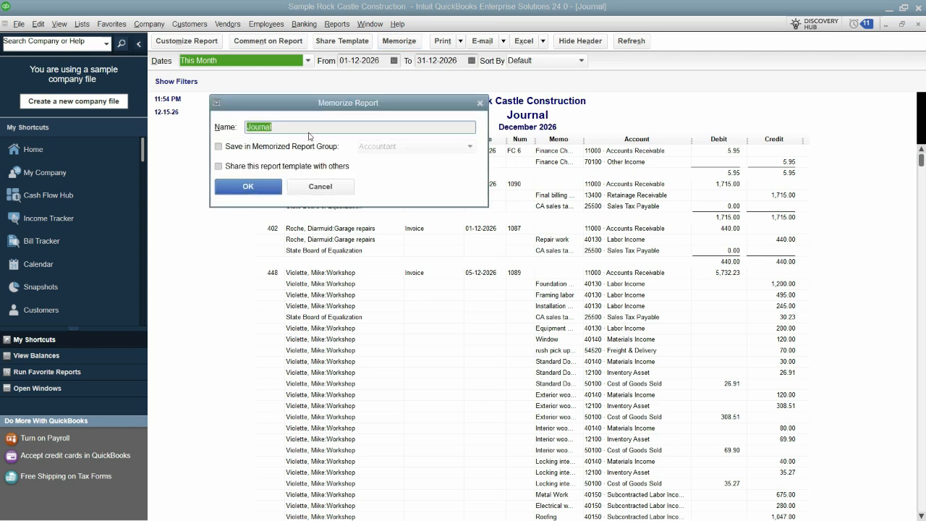
type("Joural Entries Invoices")
key("BackSpace")
key("BackSpace")
key("BackSpace")
key("BackSpace")
key("BackSpace")
key("BackSpace")
key("BackSpace")
key("BackSpace")
type("for Monthly invoices")
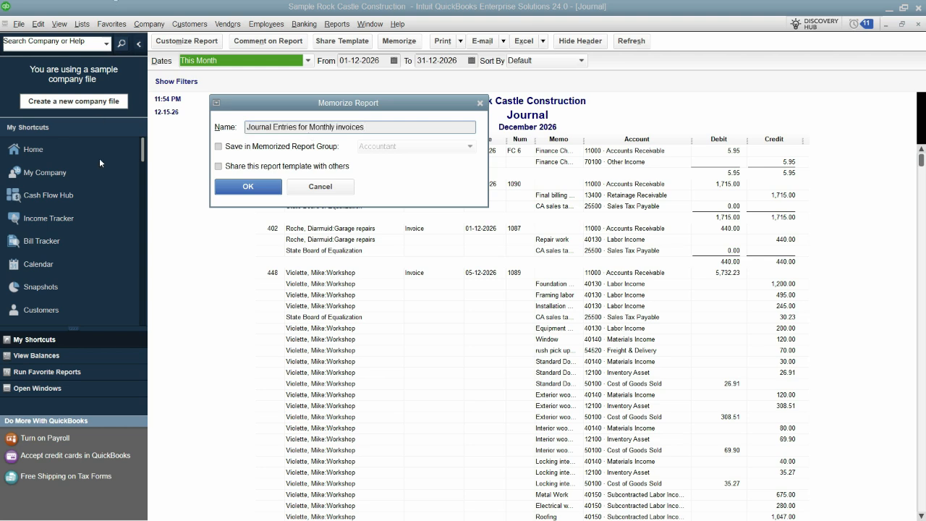
- Save the memorized report in the Customers memorized report group
left_click(226, 149)
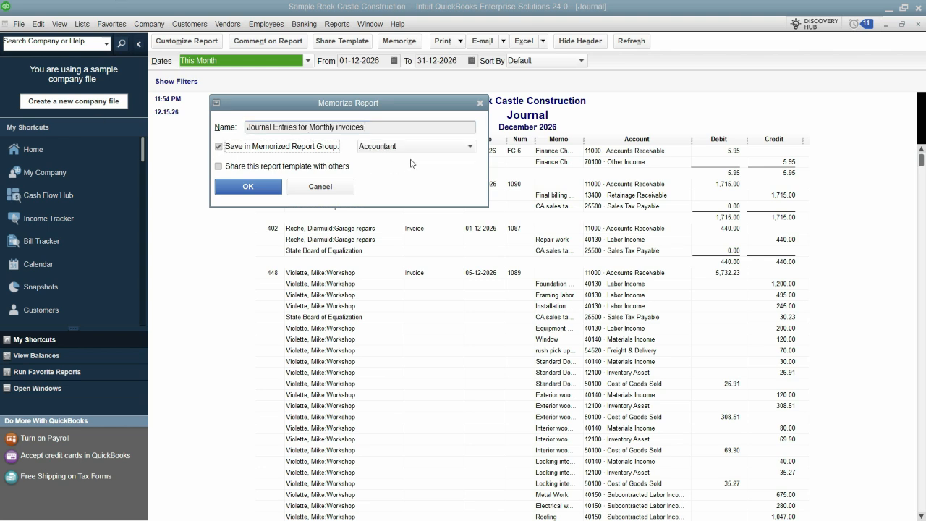
left_click(417, 147)
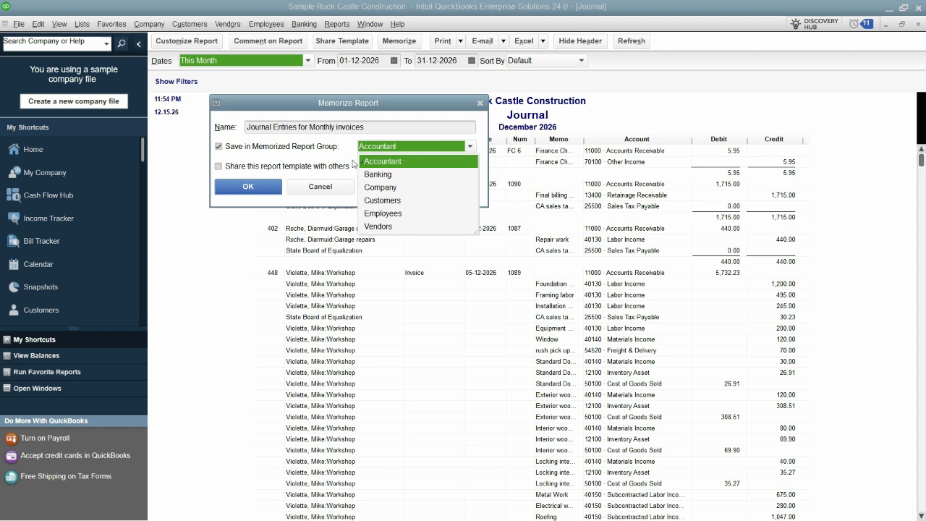
left_click(393, 203)
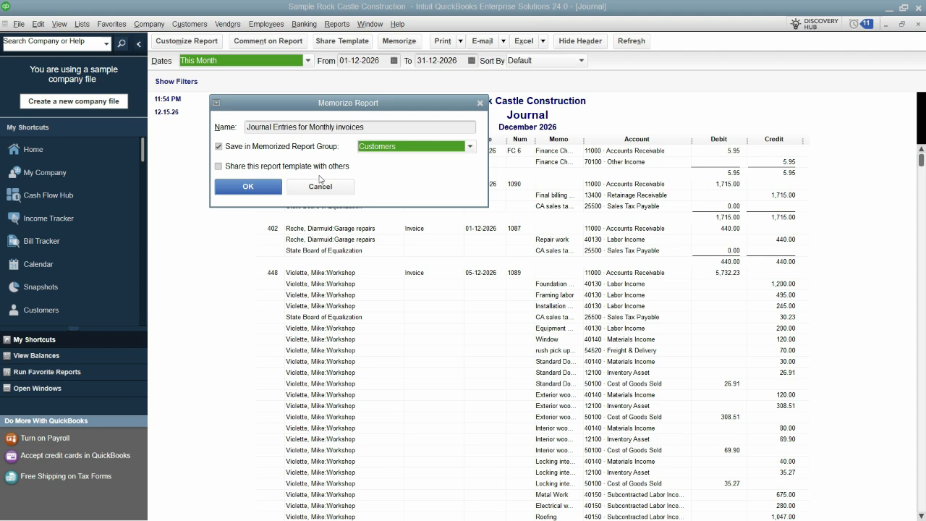
key("Tab")
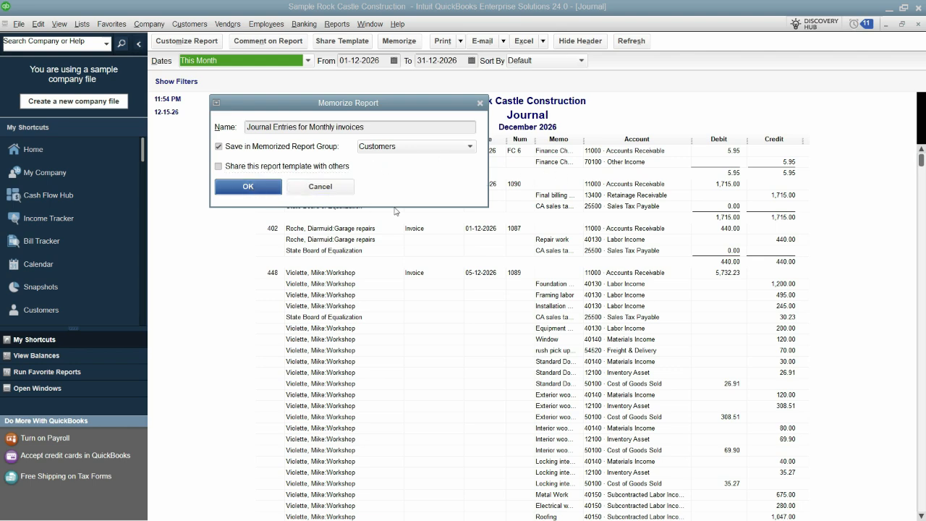
left_click(243, 186)
- Close the current report, open the memorized "Journal Entries for Monthly invoices" report from the Customers group, and review its entries
left_click(919, 25)
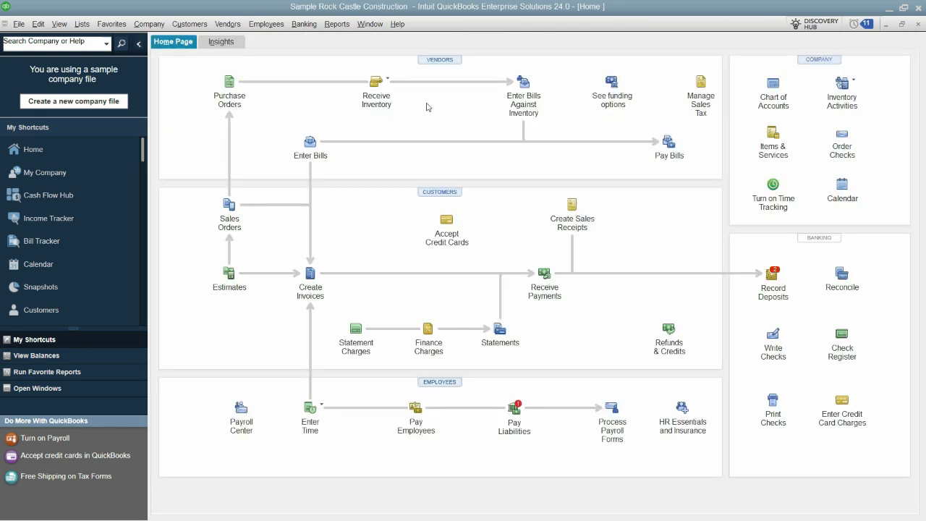
left_click(337, 25)
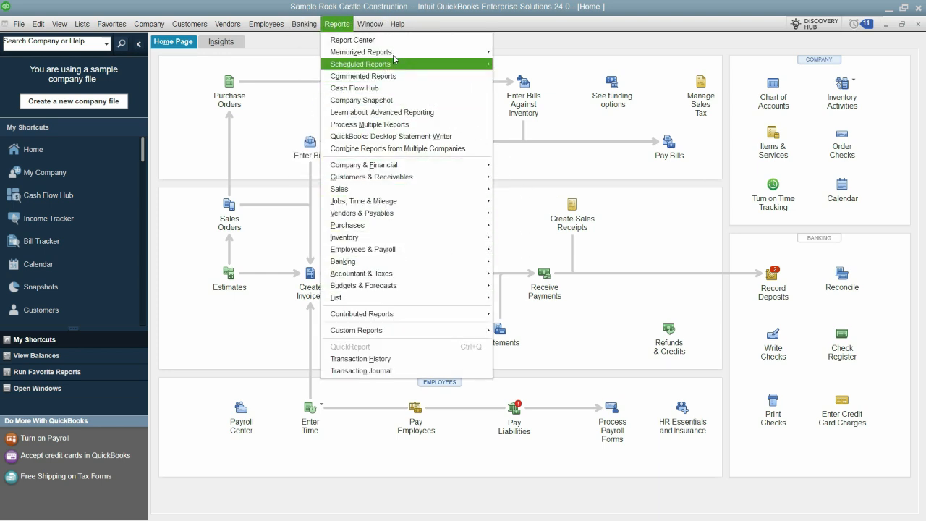
mouse_move(395, 54)
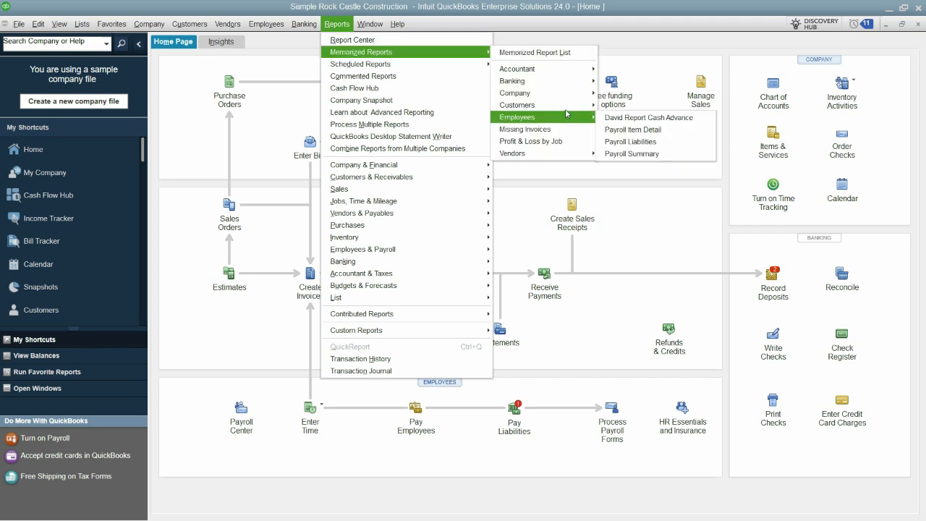
mouse_move(567, 110)
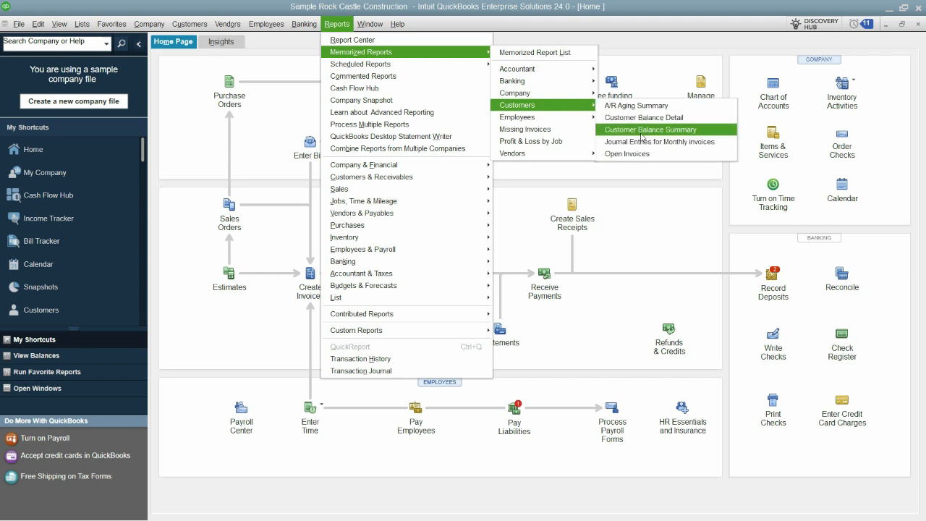
left_click(692, 142)
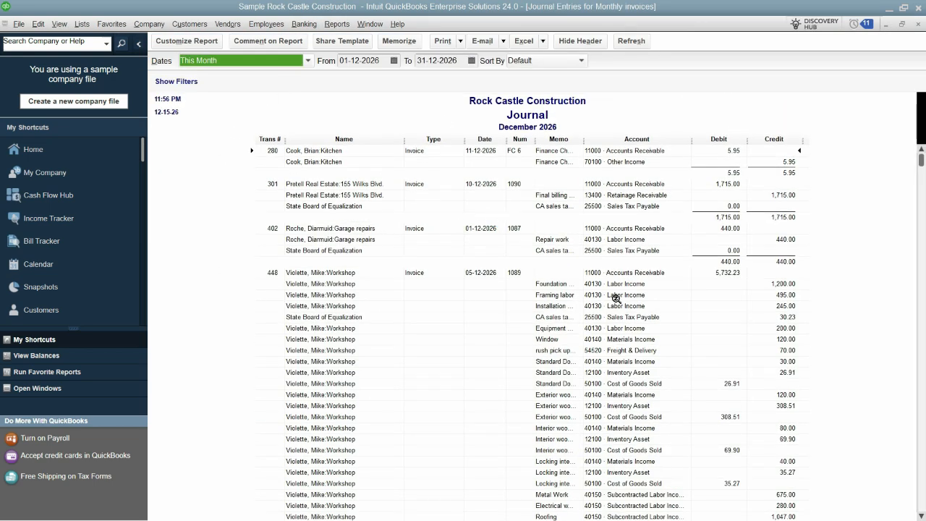
scroll(615, 246, "down", 15)
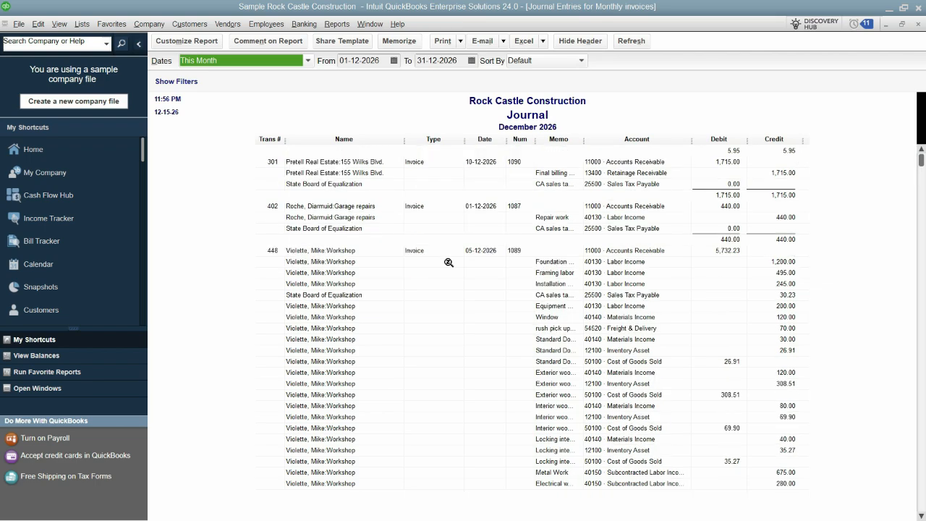
scroll(516, 337, "down", 15)
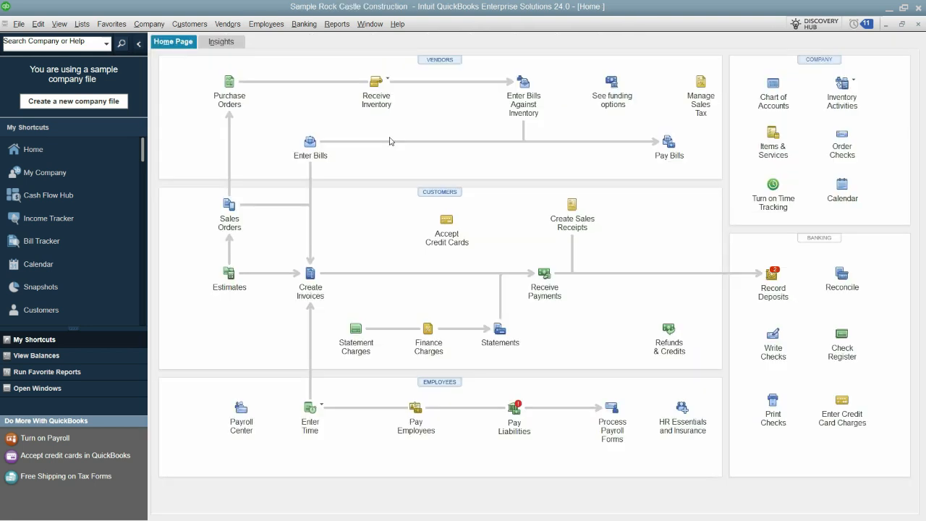
- Open the Trial Balance report from the Accountant & Taxes reports
left_click(340, 26)
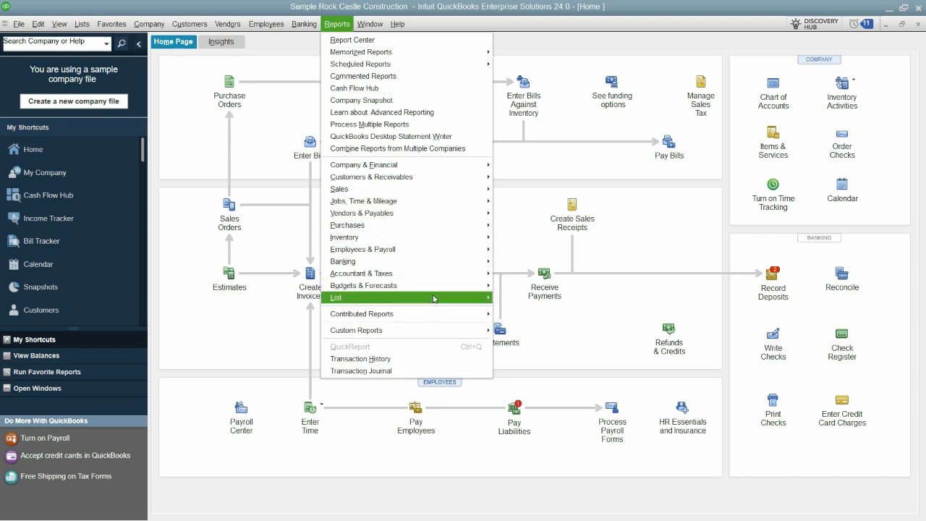
mouse_move(439, 275)
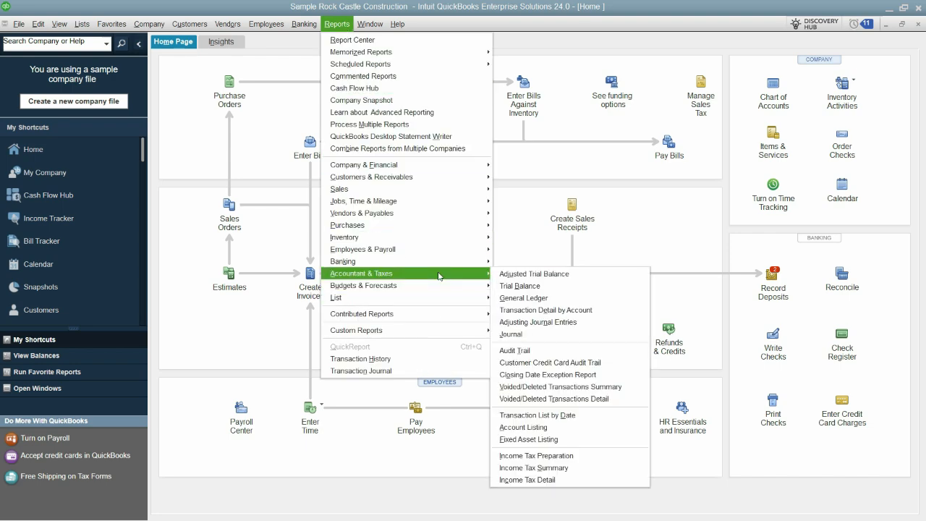
left_click(520, 286)
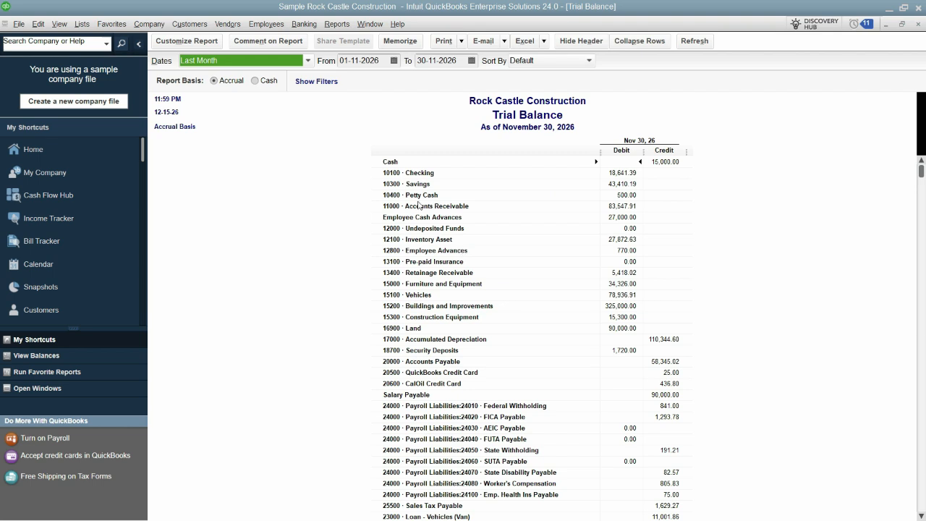
- Open the Trial Balance report's customization settings and go through its filter, header/footer, and font and number options
left_click(168, 43)
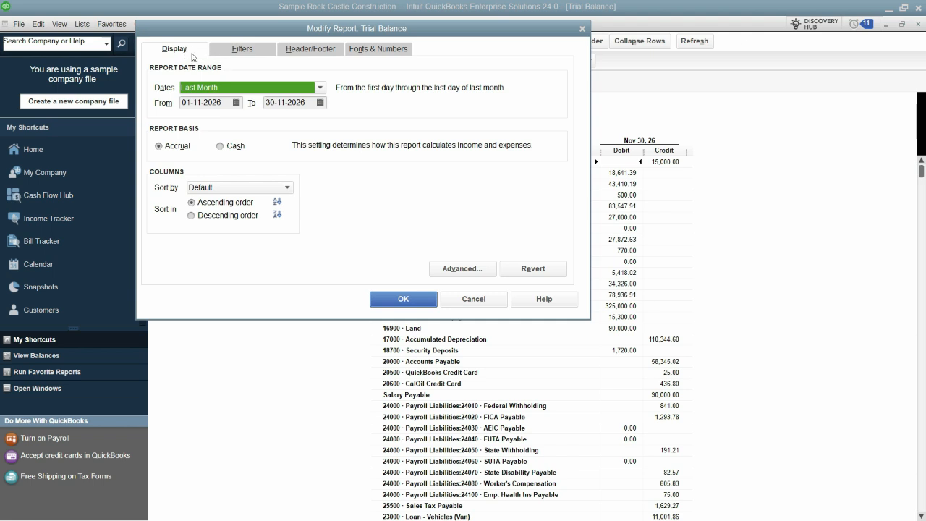
left_click(238, 53)
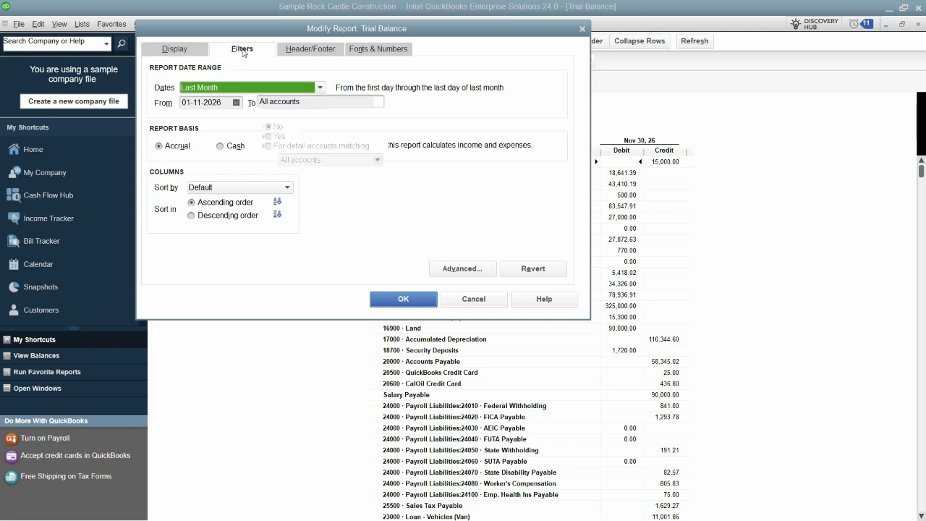
left_click(310, 51)
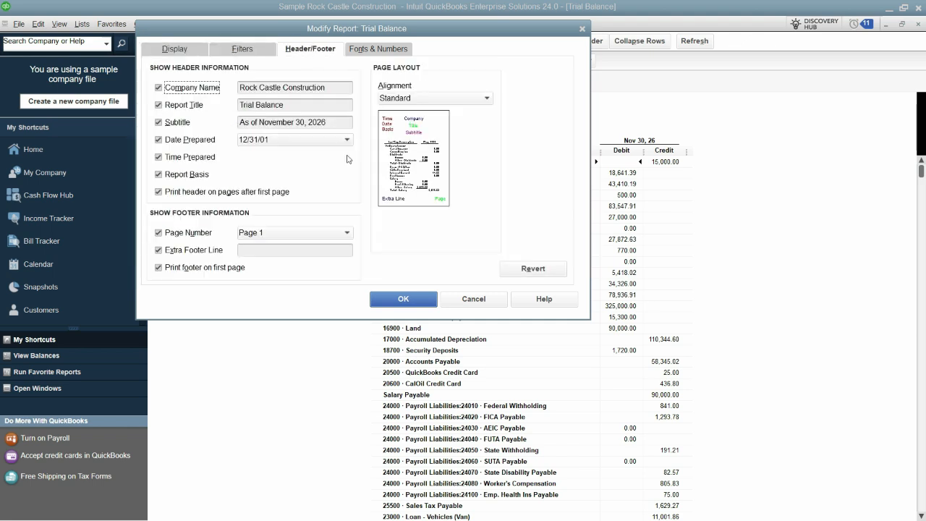
left_click(389, 49)
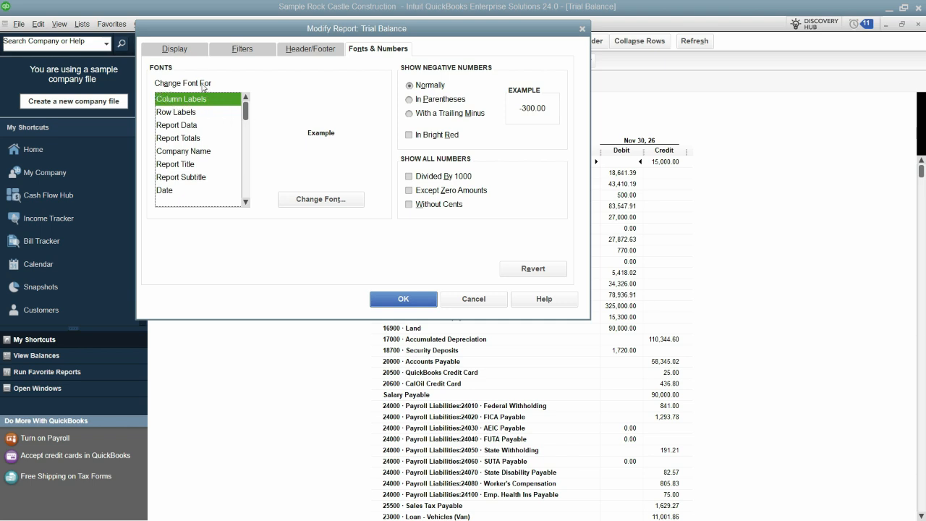
- Examine which report elements can have their fonts changed, from row labels through report basis
left_click(178, 114)
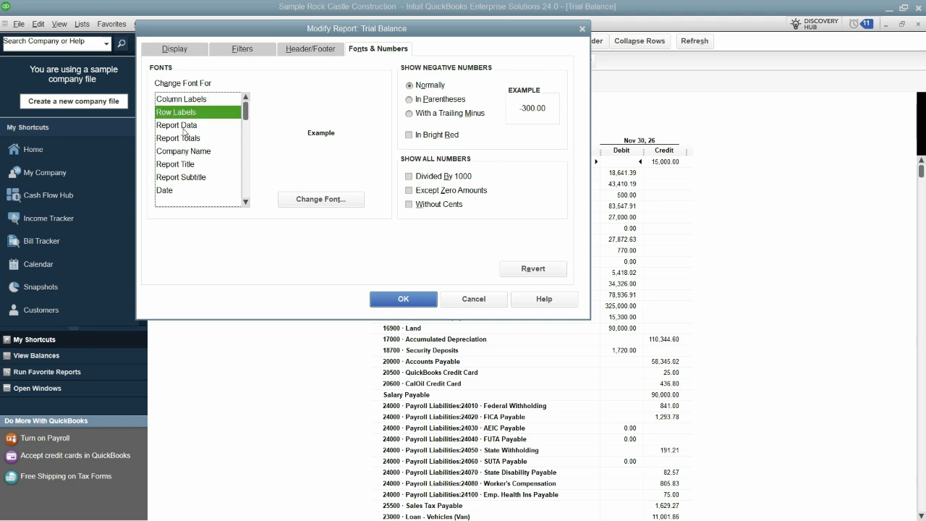
left_click(183, 128)
left_click(184, 139)
left_click(179, 152)
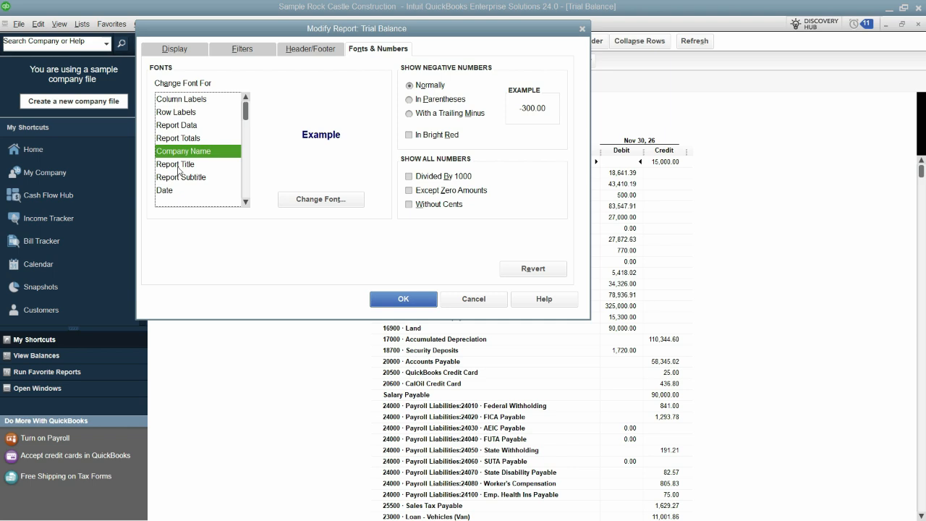
left_click(178, 167)
left_click(176, 180)
left_click(169, 197)
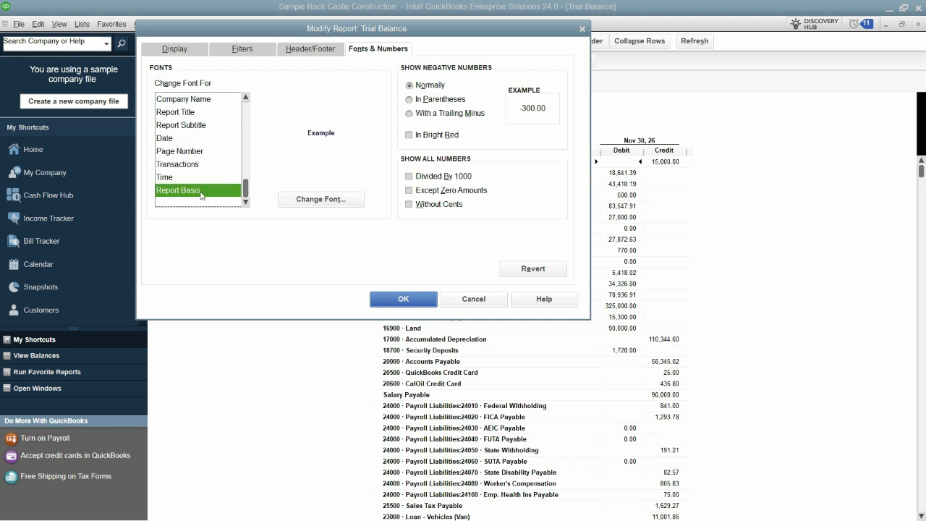
scroll(185, 119, "up", 2)
- Set the column labels font size to 10 and apply the change to all related fonts
left_click(170, 103)
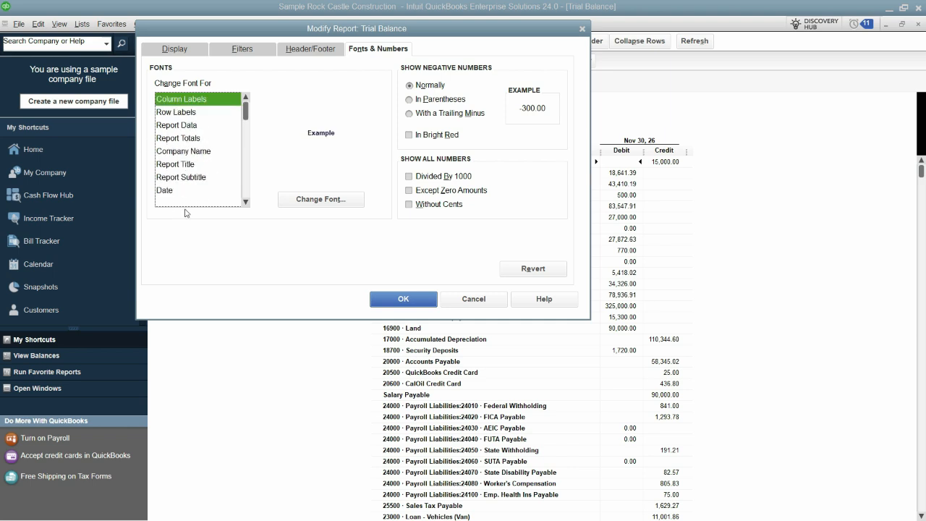
left_click(312, 202)
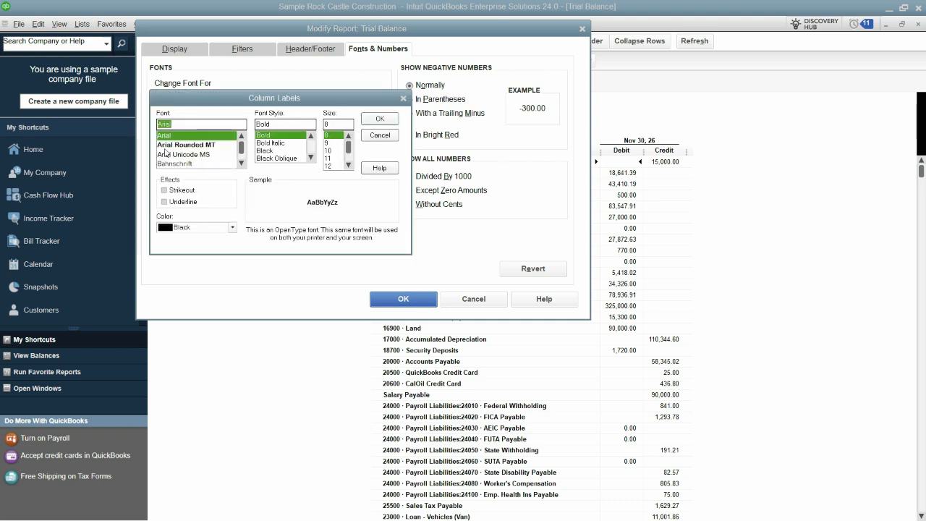
left_click(330, 153)
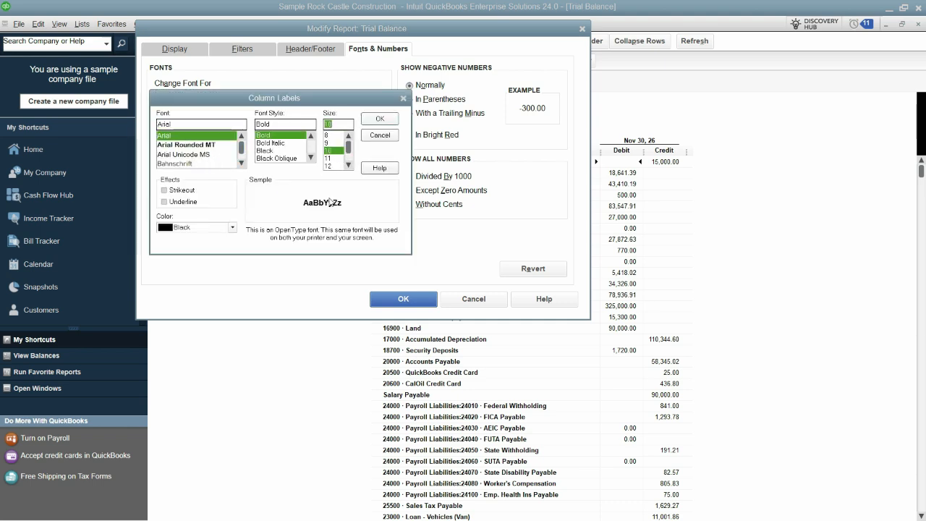
left_click(379, 118)
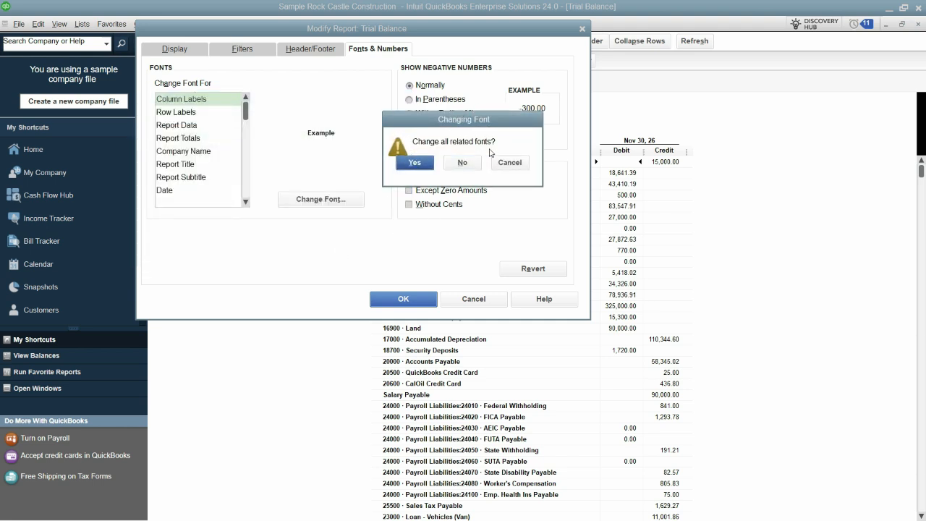
left_click(415, 163)
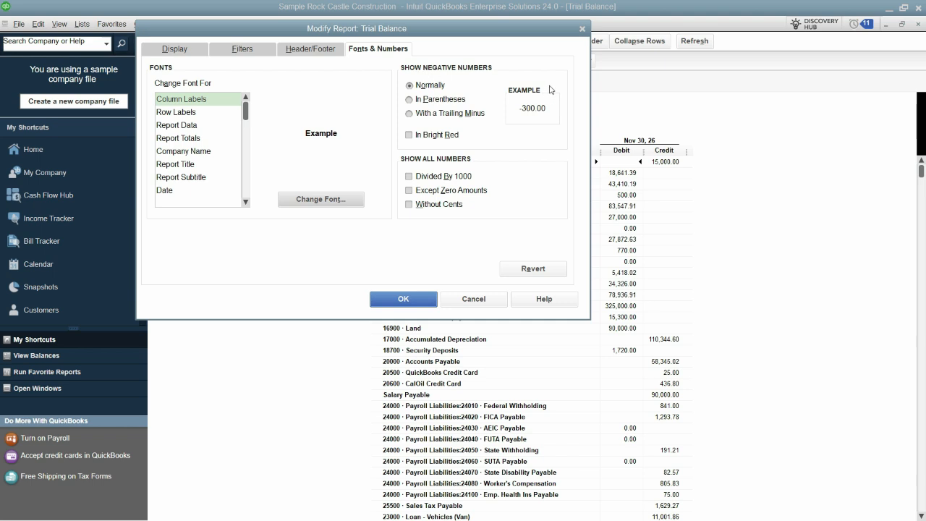
- Compare the negative number formats, and set negative numbers to show in parentheses and in bright red
left_click(437, 99)
left_click(438, 88)
left_click(438, 101)
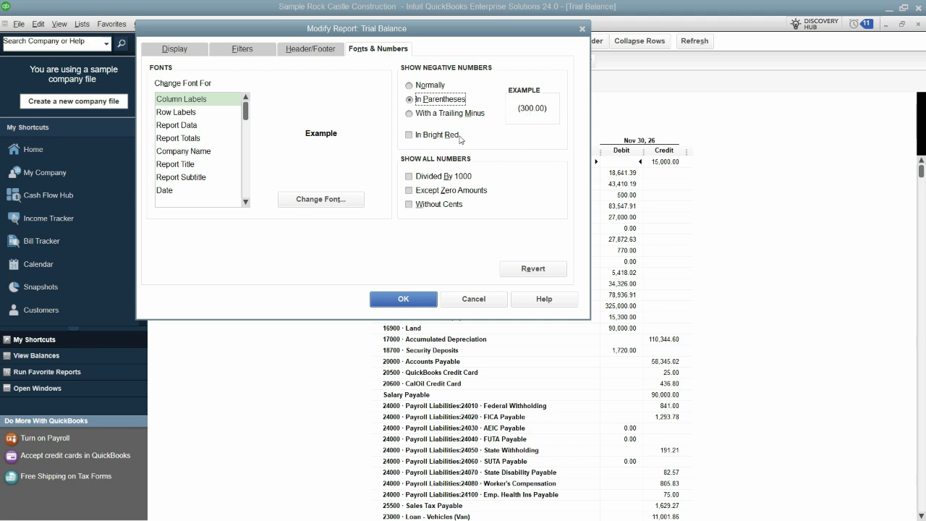
left_click(441, 116)
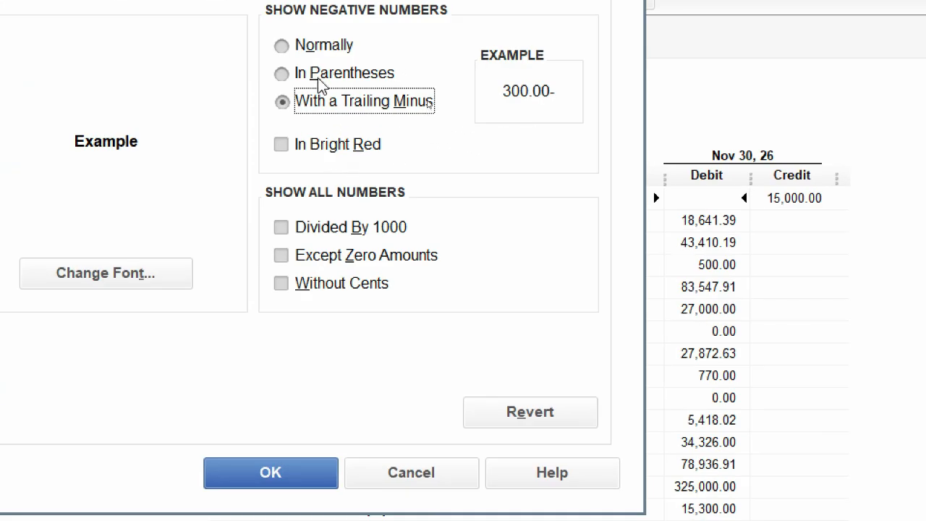
left_click(431, 100)
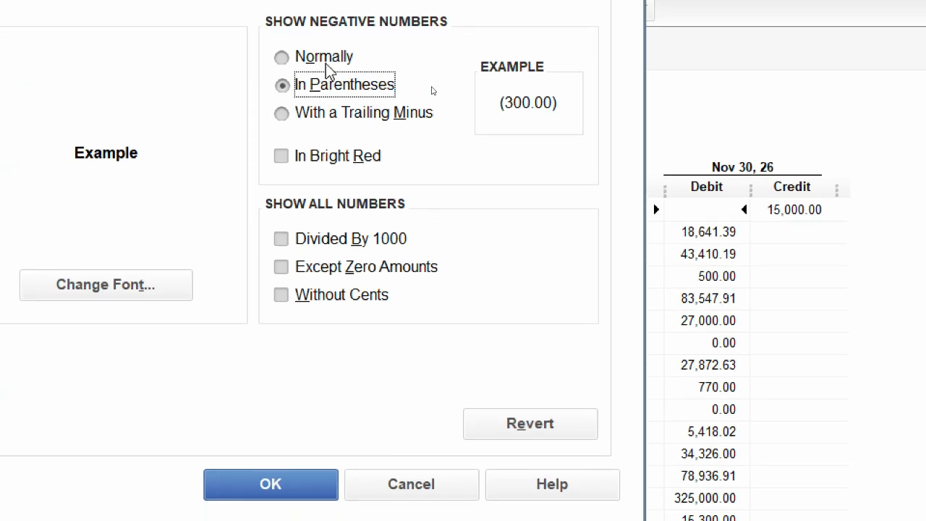
left_click(327, 59)
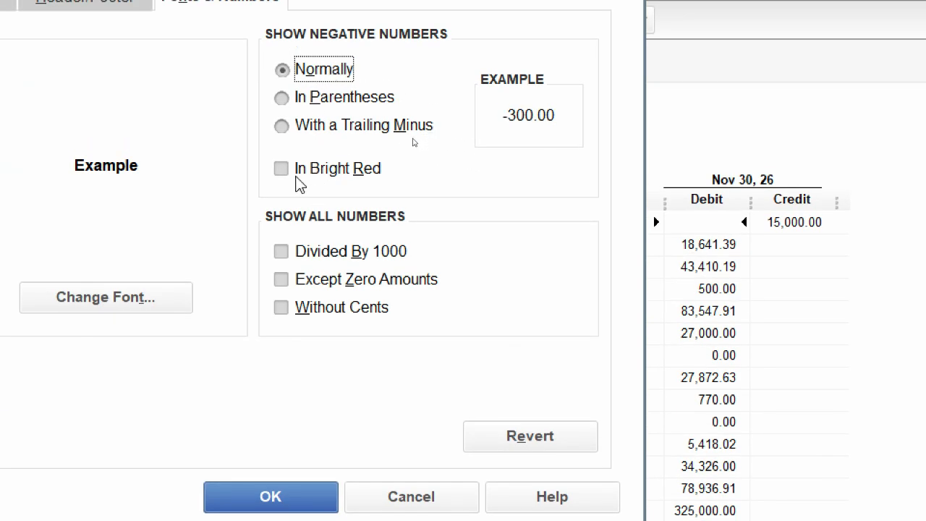
left_click(281, 169)
left_click(311, 100)
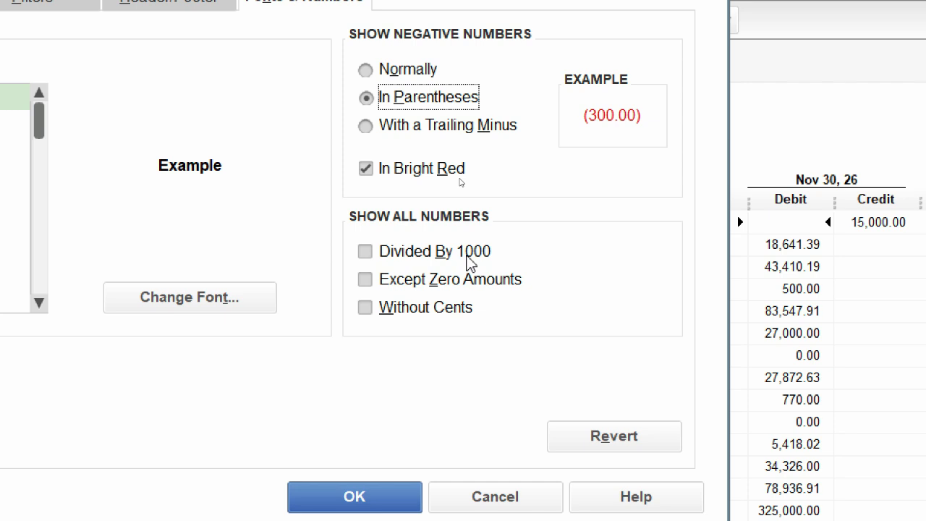
- Show all numbers divided by 1000 and without cents, and apply the customization to the Trial Balance
left_click(365, 253)
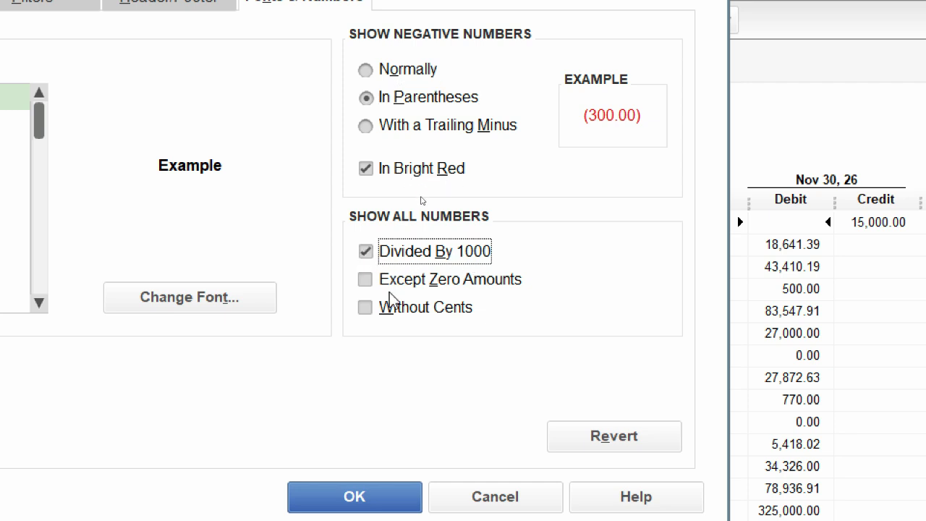
left_click(365, 310)
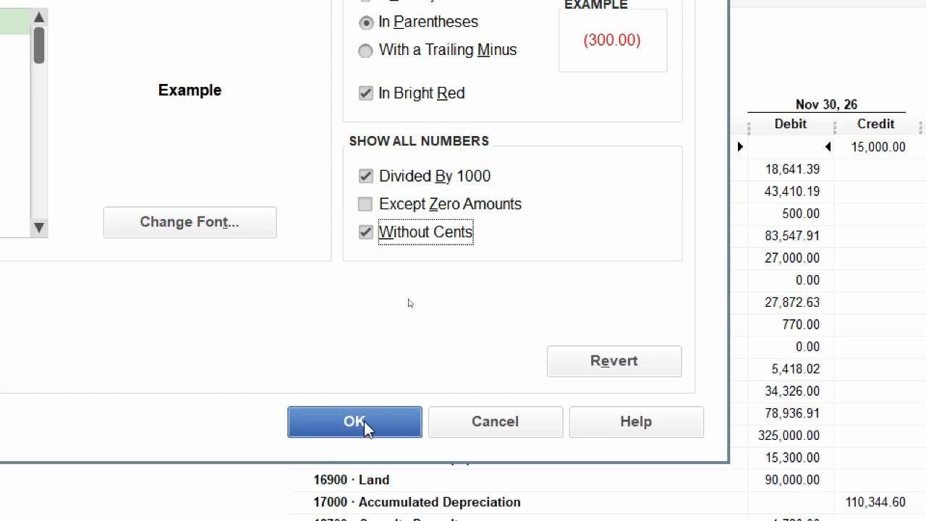
left_click(363, 422)
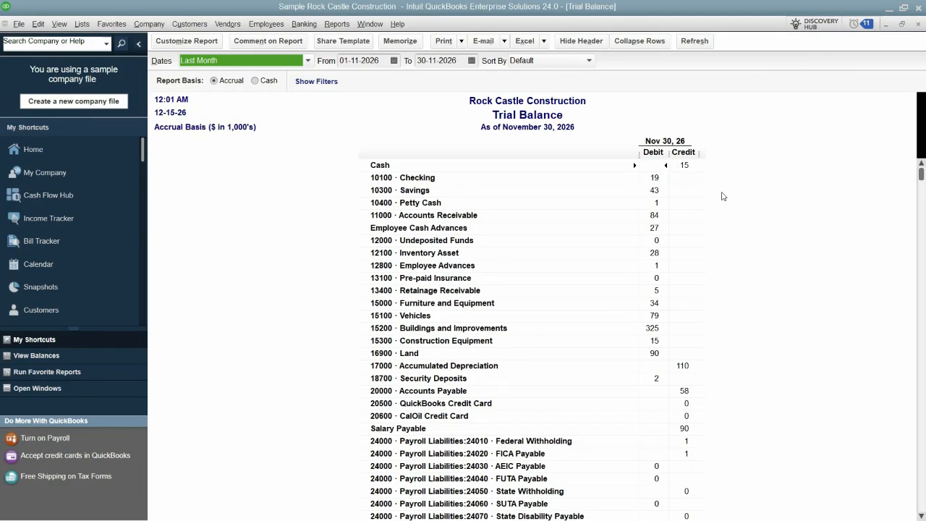
left_click(655, 179)
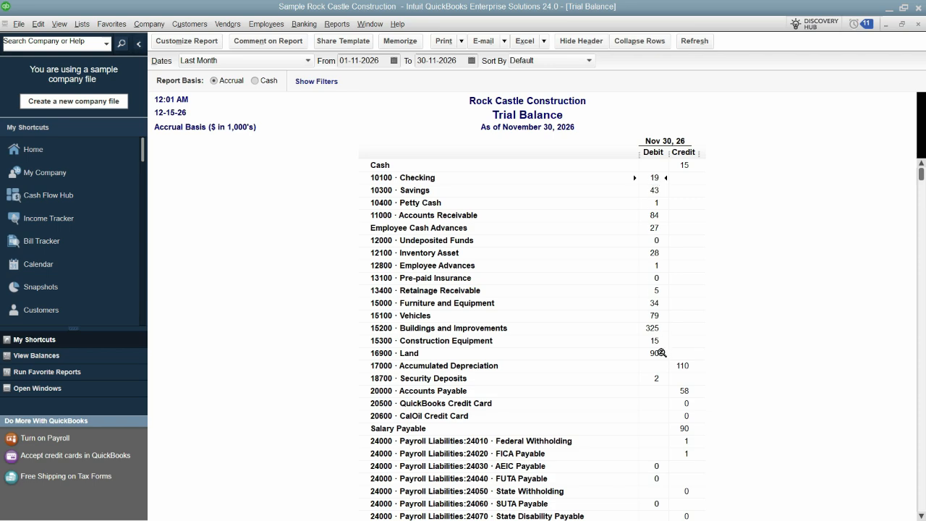
- Enlarge the Trial Balance's column labels and all related fonts, and stop dividing its numbers by 1000
left_click(186, 41)
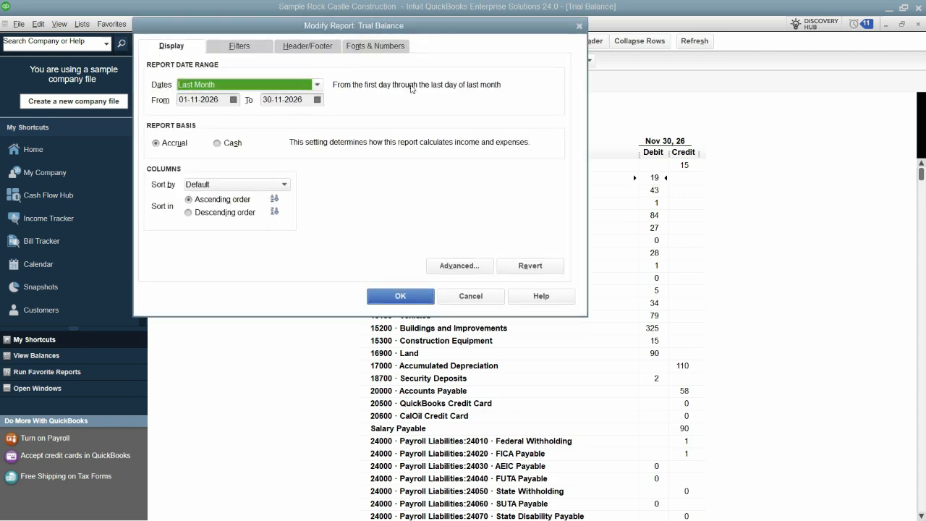
left_click(379, 45)
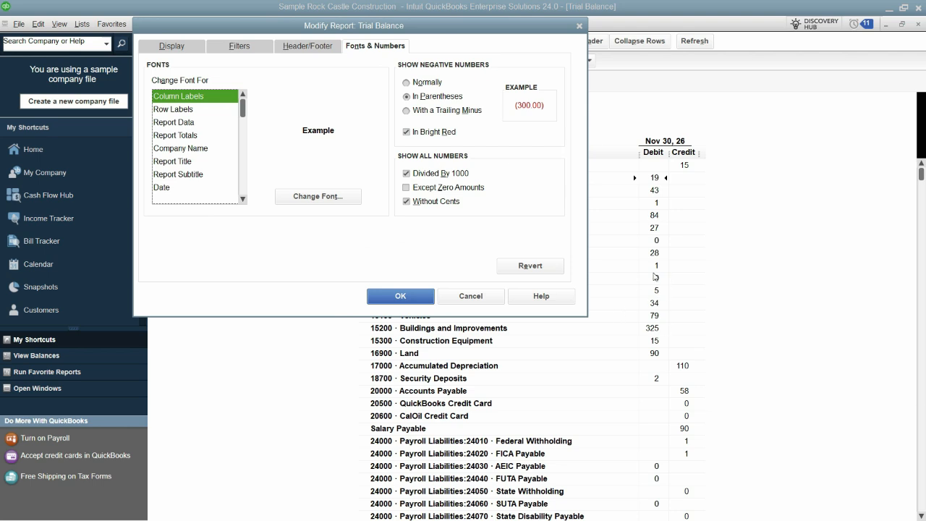
left_click(351, 200)
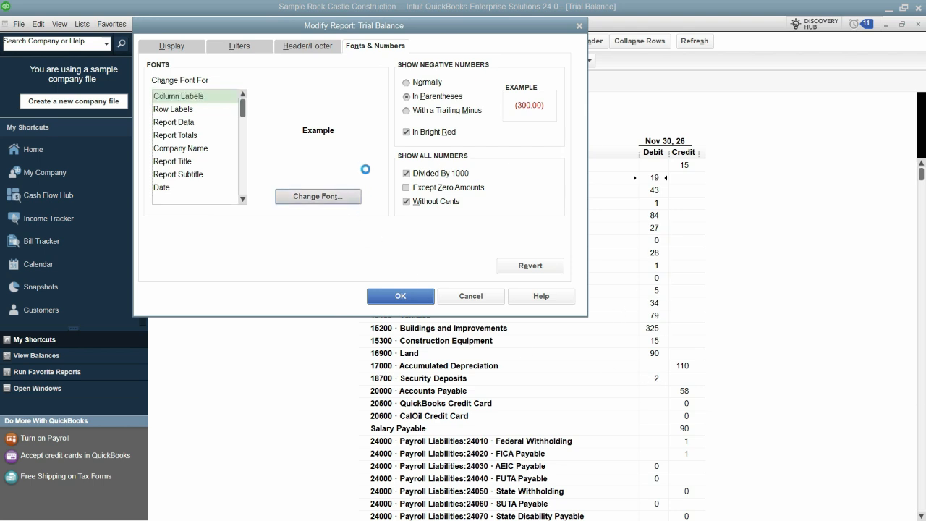
left_click(326, 147)
left_click(377, 116)
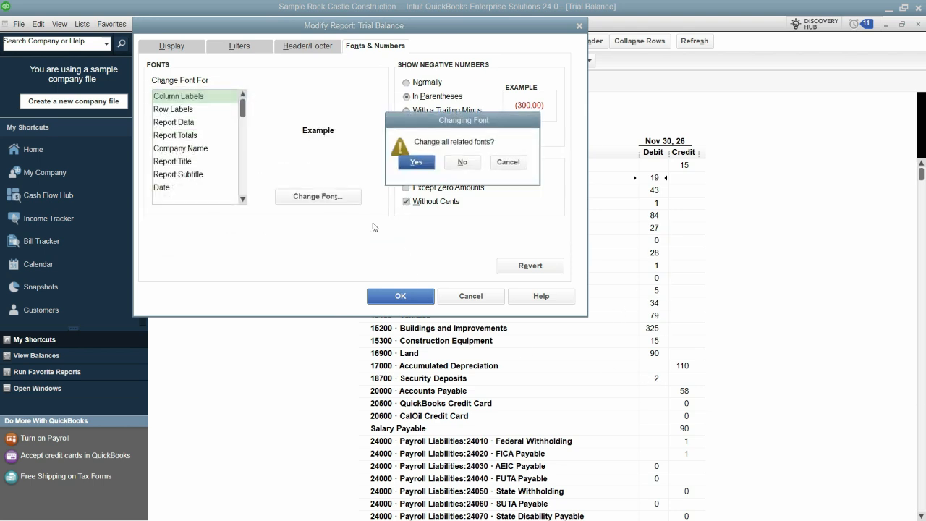
left_click(413, 161)
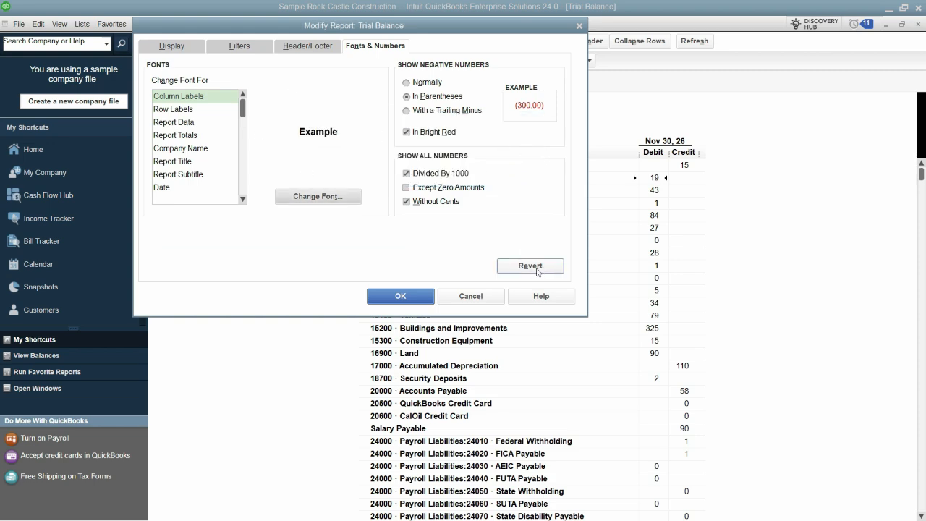
left_click(400, 296)
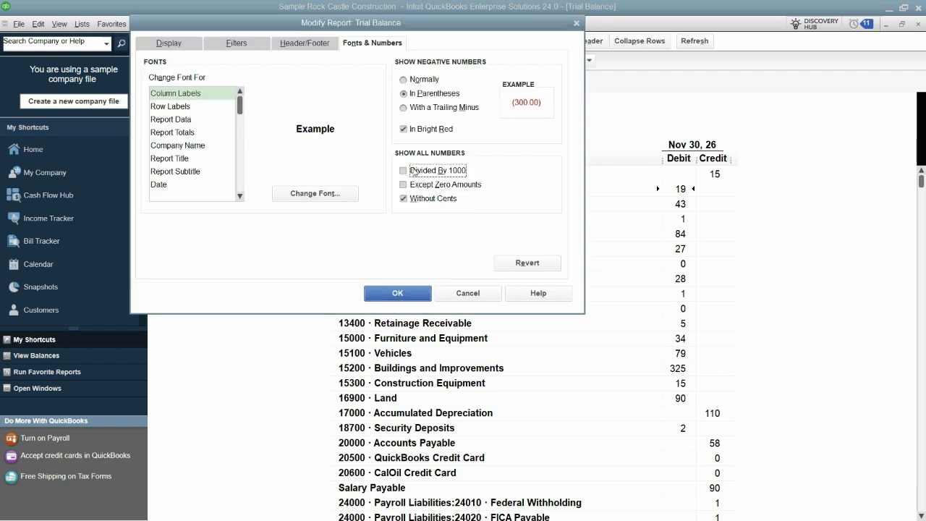
left_click(409, 292)
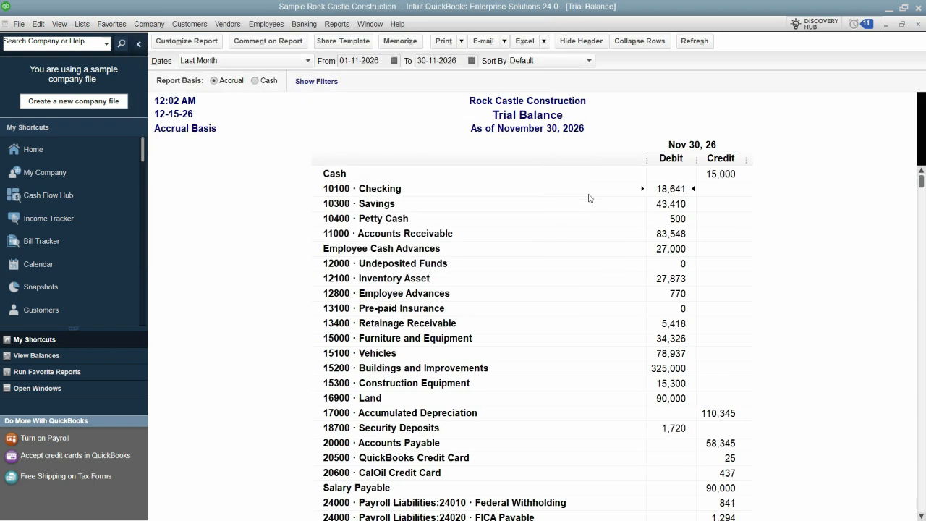
- Revert the Trial Balance's fonts and number formats to their defaults and apply the change
left_click(186, 42)
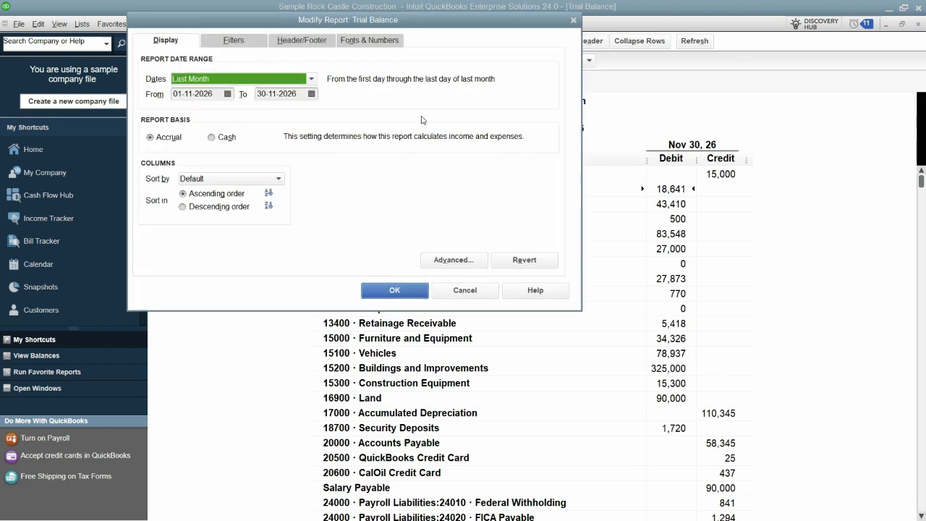
left_click(370, 41)
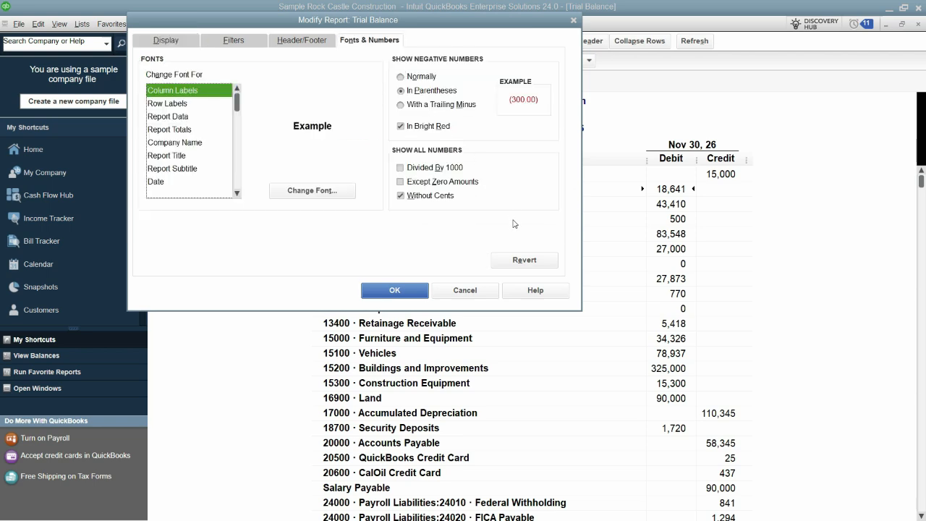
left_click(525, 262)
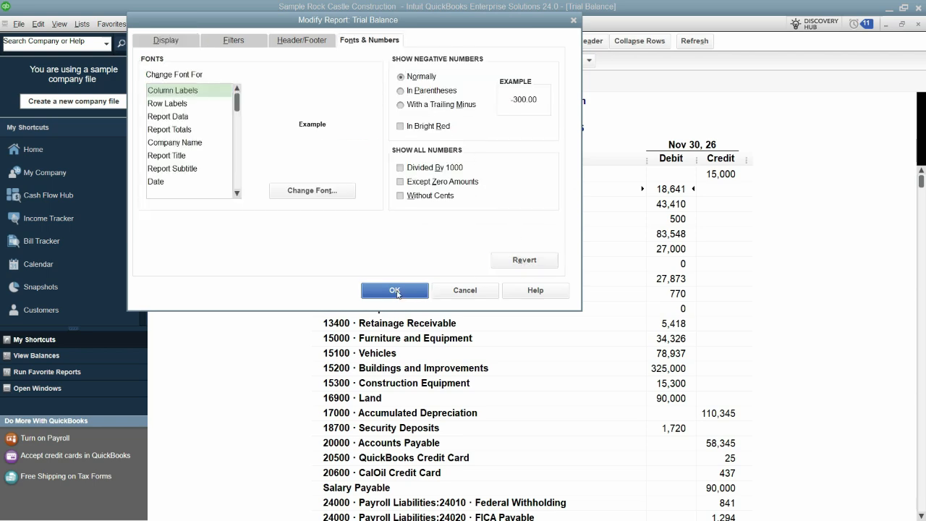
left_click(394, 290)
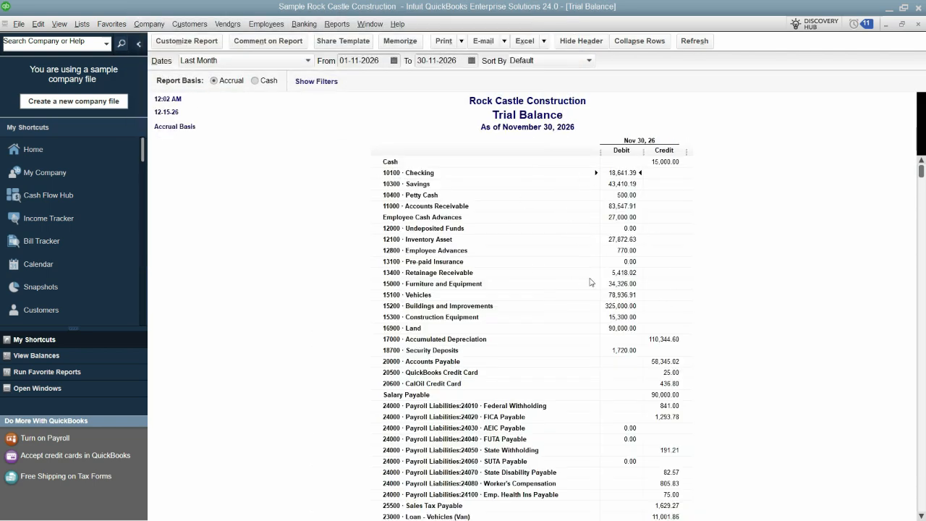
- Try out the company name and report title options in the Trial Balance's header settings, leaving both shown
left_click(186, 41)
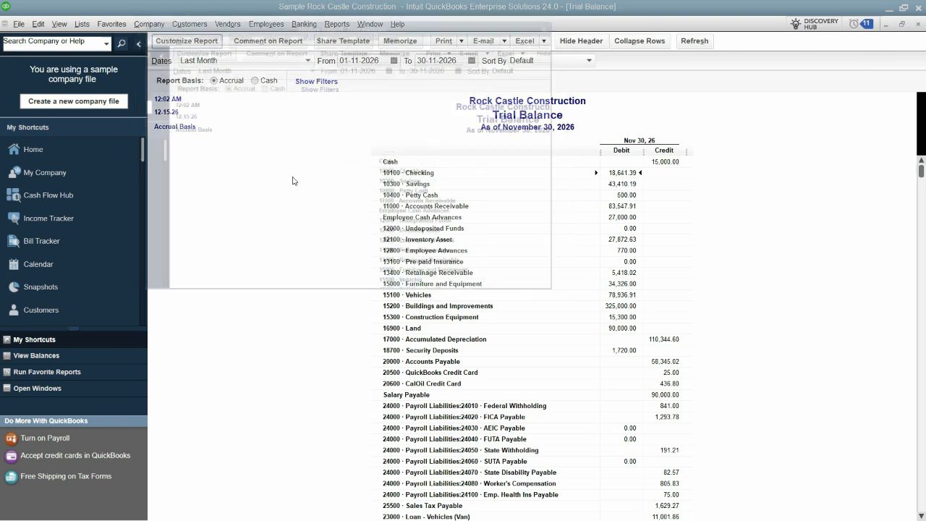
left_click(297, 34)
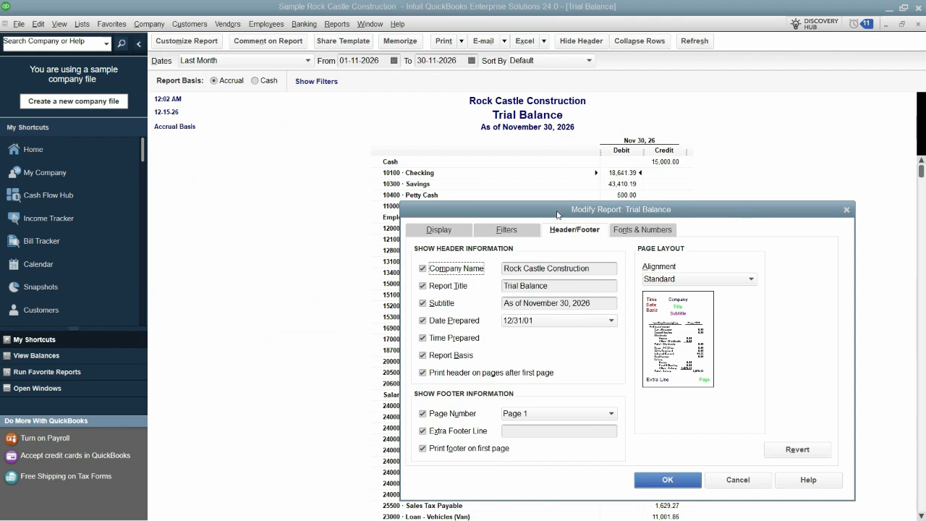
left_click_drag(557, 210, 530, 142)
left_click(394, 201)
left_click(438, 202)
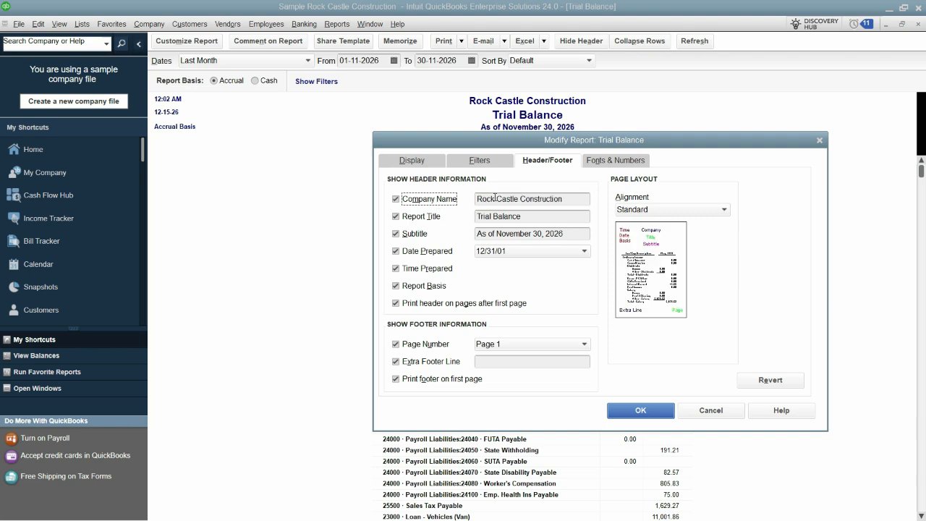
left_click_drag(563, 198, 442, 199)
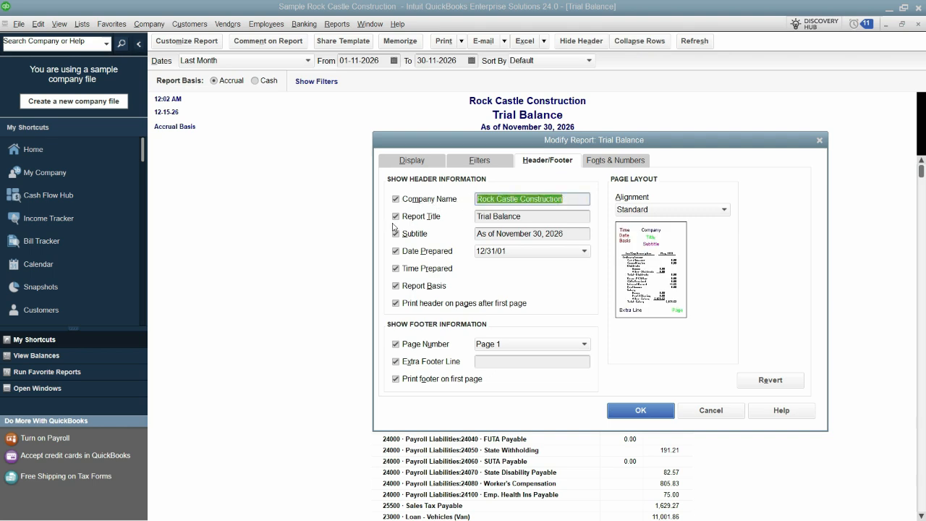
left_click(416, 217)
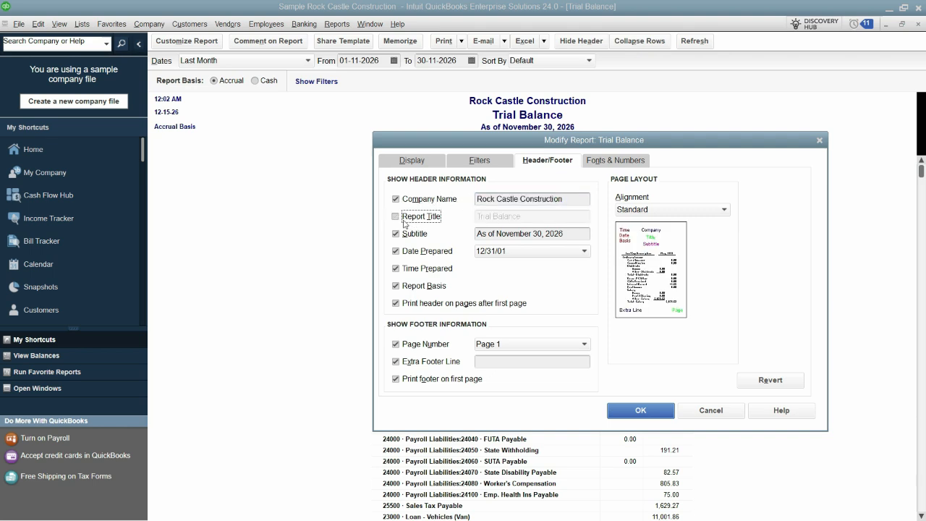
left_click(403, 219)
left_click(536, 215)
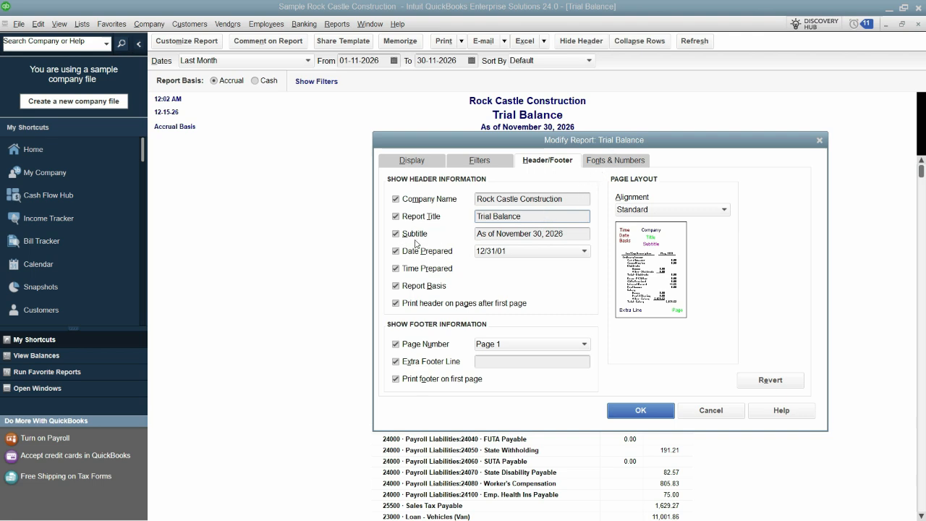
- Hide the date prepared, time prepared and report basis, disable printing the header on pages after the first, and apply to the Trial Balance
left_click(396, 253)
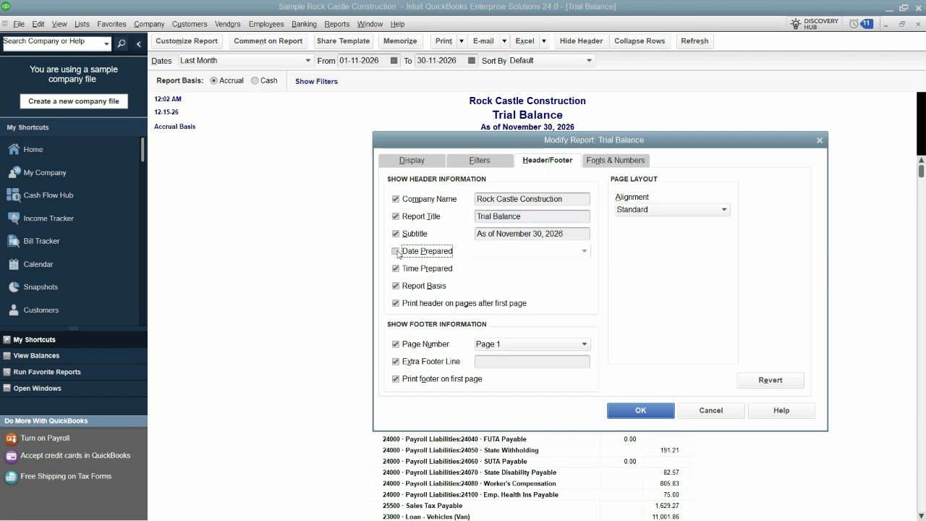
left_click(397, 269)
left_click(397, 287)
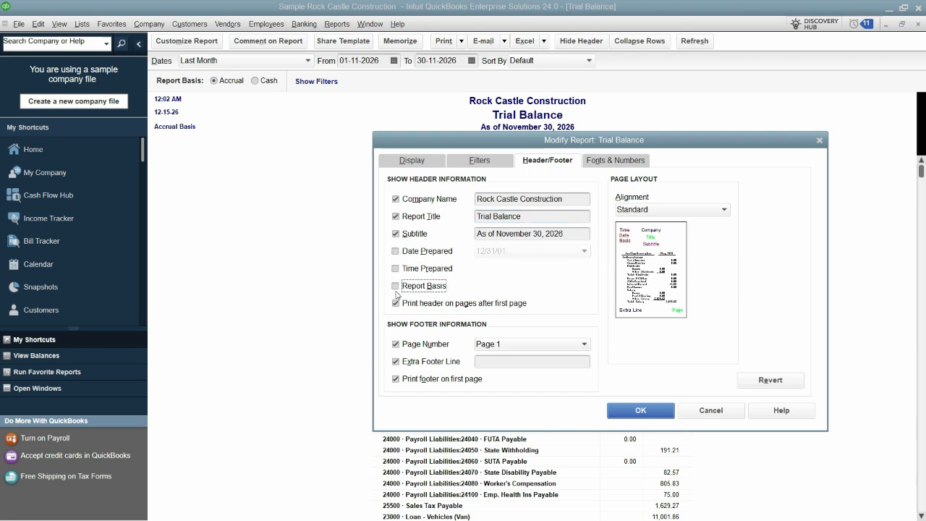
left_click(395, 304)
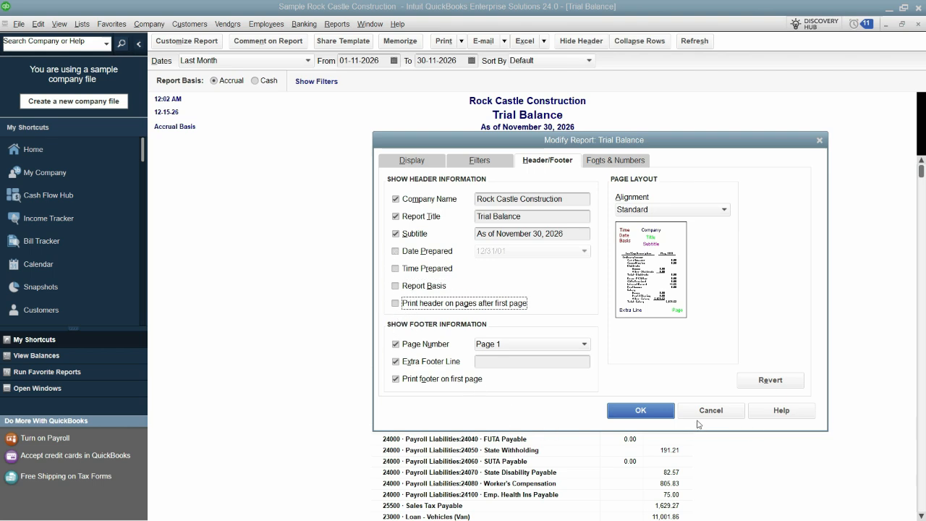
left_click(640, 410)
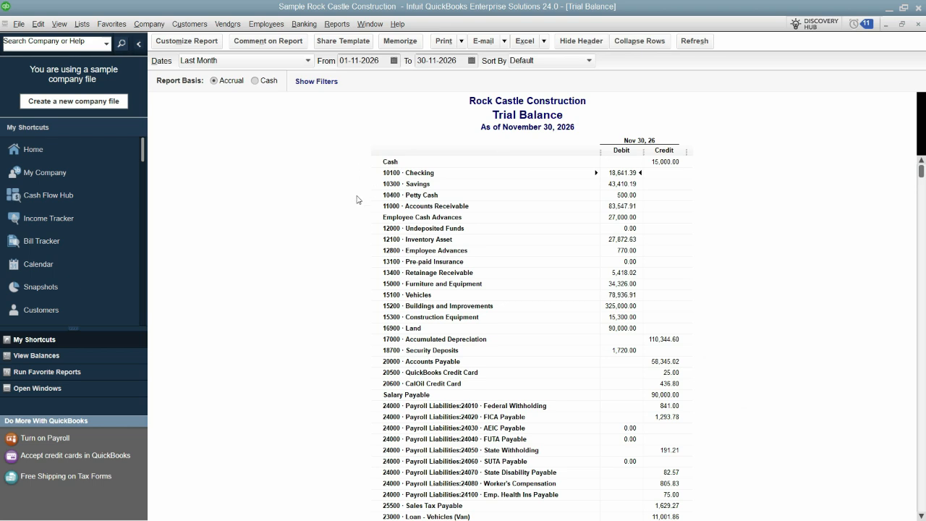
- Revert the Trial Balance's header and footer options to their defaults
left_click(182, 41)
left_click(517, 156)
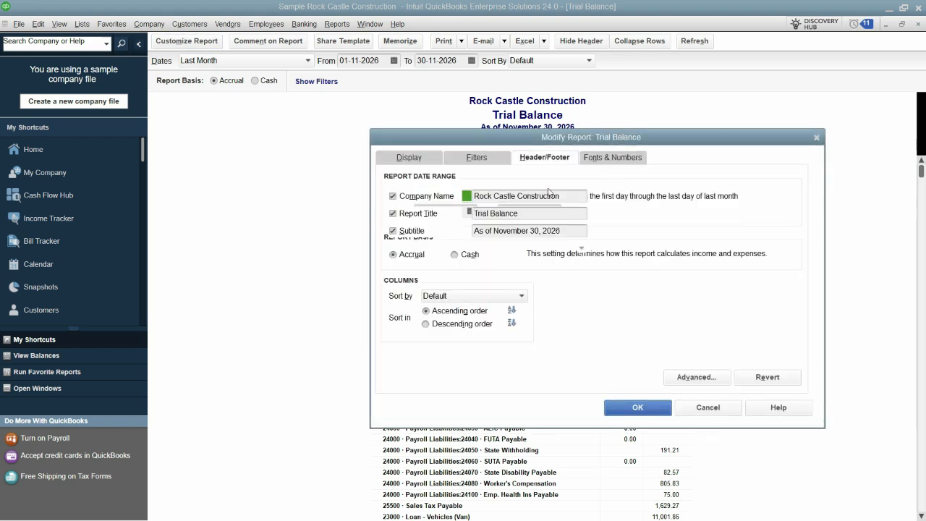
left_click(781, 378)
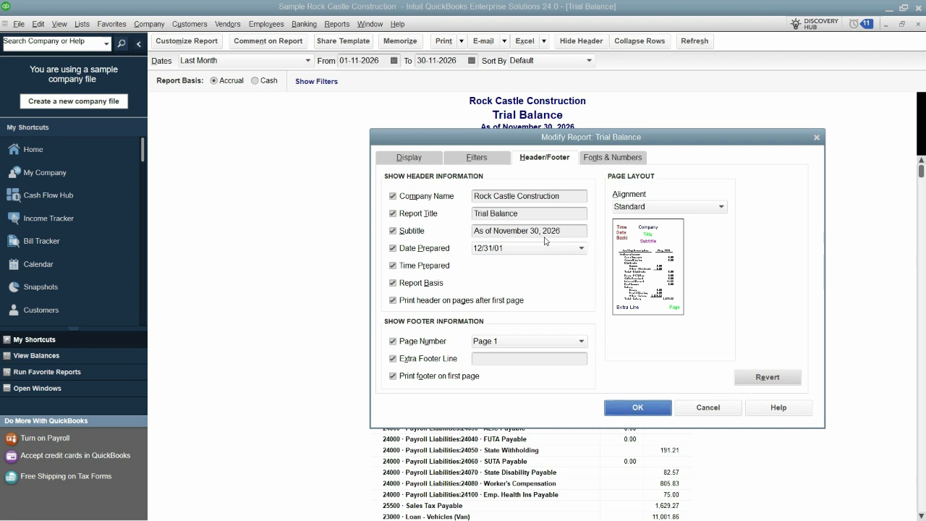
- Set the Trial Balance's page layout alignment to Right and apply it
left_click(669, 211)
left_click(661, 234)
left_click(670, 211)
left_click(653, 247)
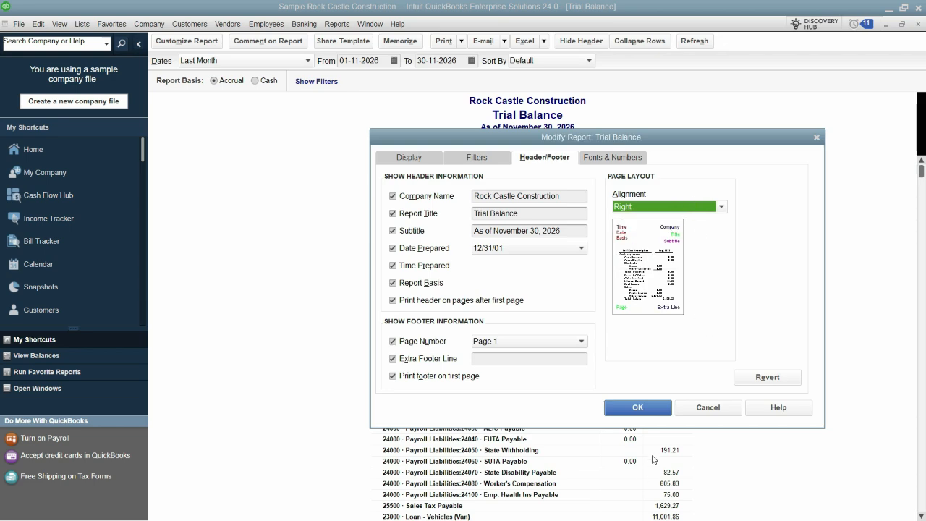
left_click(637, 407)
- Revert the Trial Balance's header, footer and page layout settings to their defaults and apply the change
left_click(195, 42)
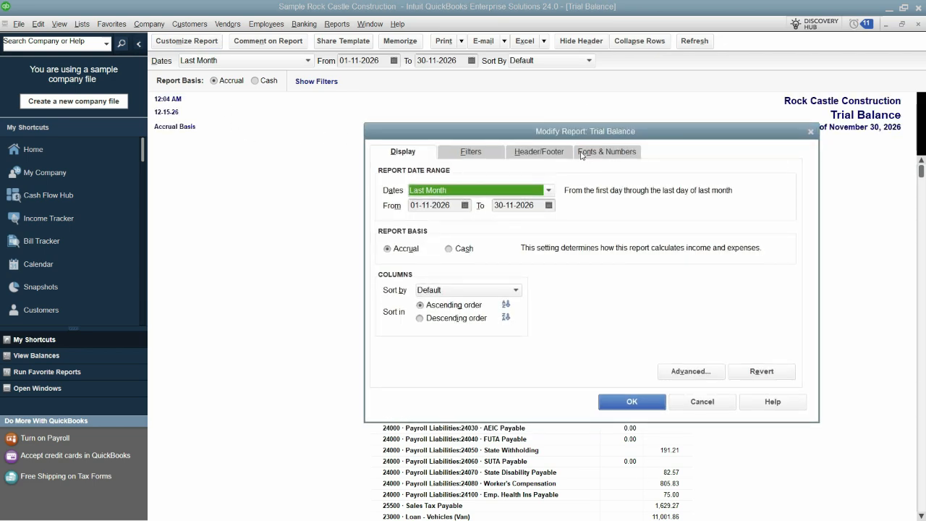
left_click(551, 155)
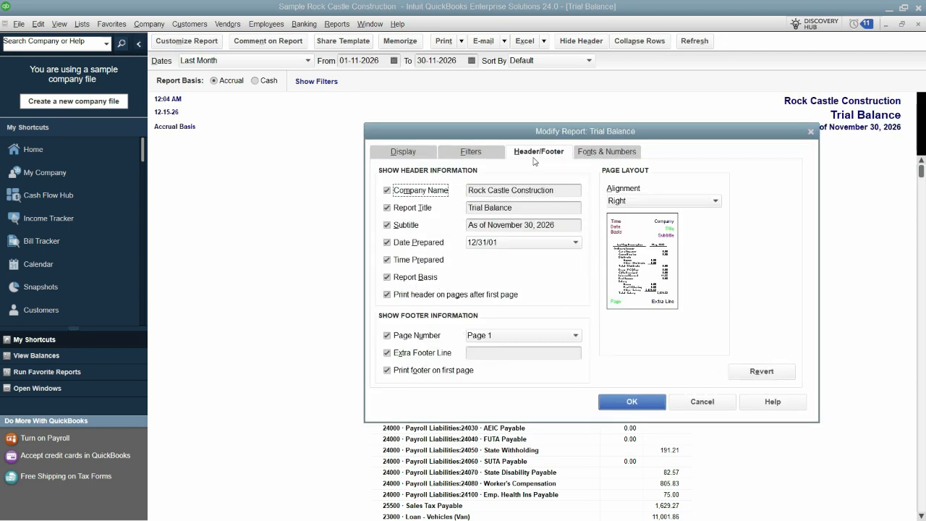
left_click(475, 153)
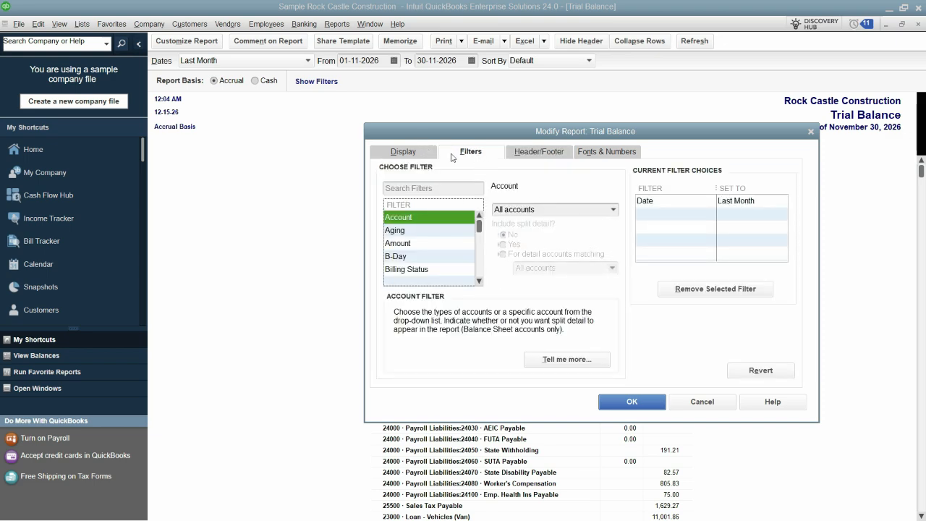
left_click(520, 154)
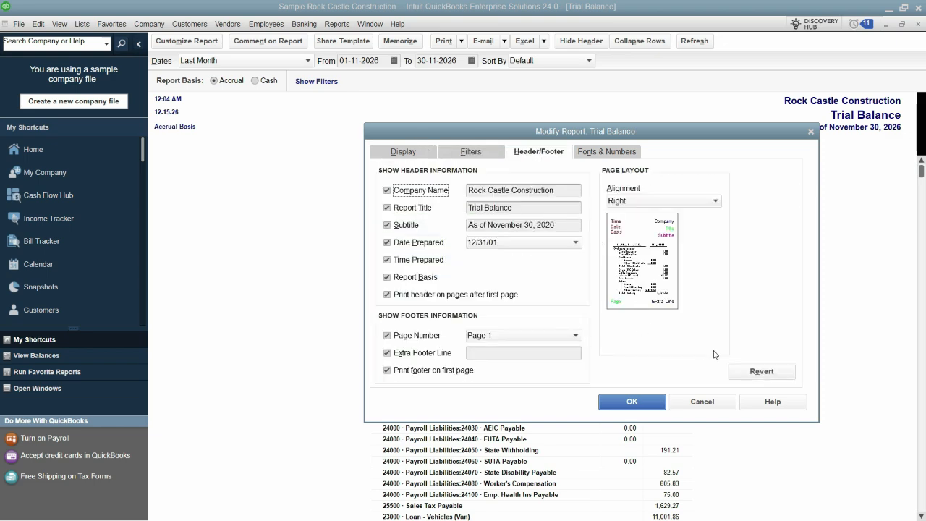
left_click(762, 372)
left_click(626, 403)
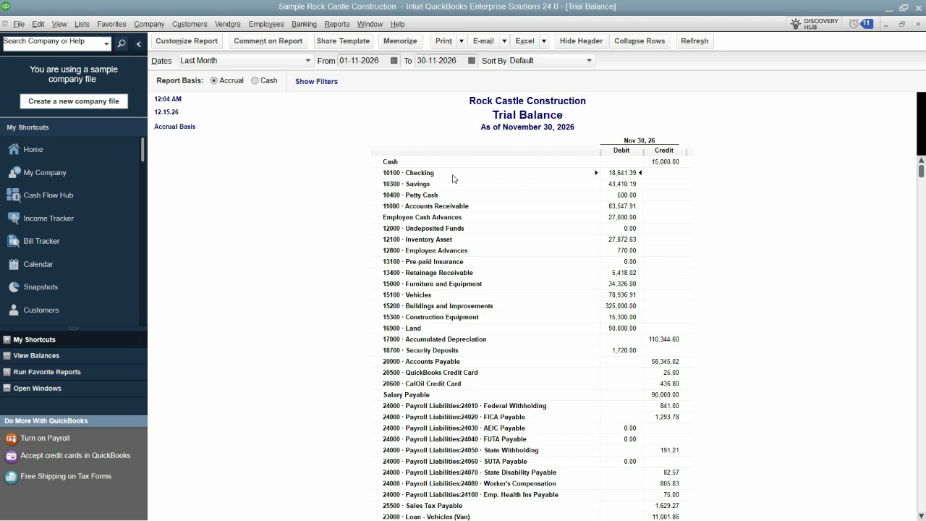
- View the transactions behind the 10100 Checking balance, and close that detail report and the Trial Balance
double_click(622, 172)
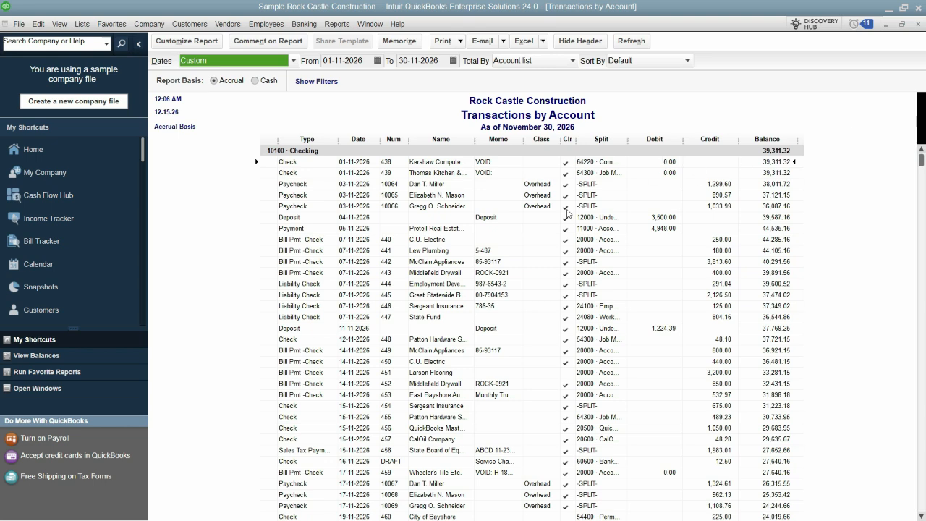
left_click(919, 25)
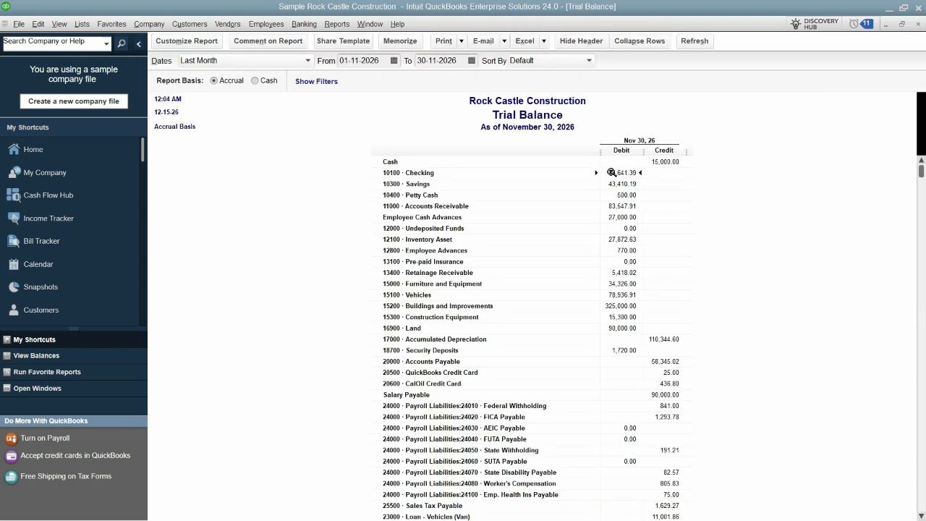
left_click(919, 25)
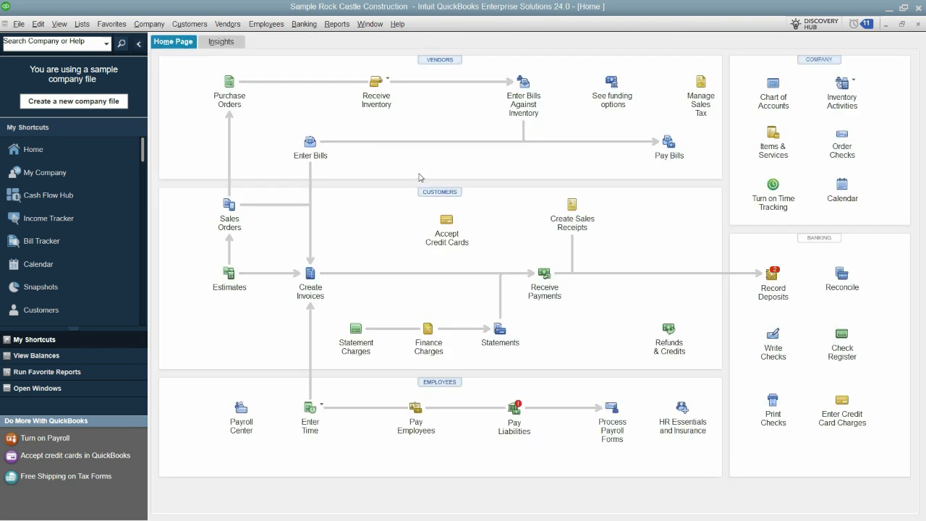
- Open the Transaction Detail by Account report from the accountant and tax reports
left_click(335, 24)
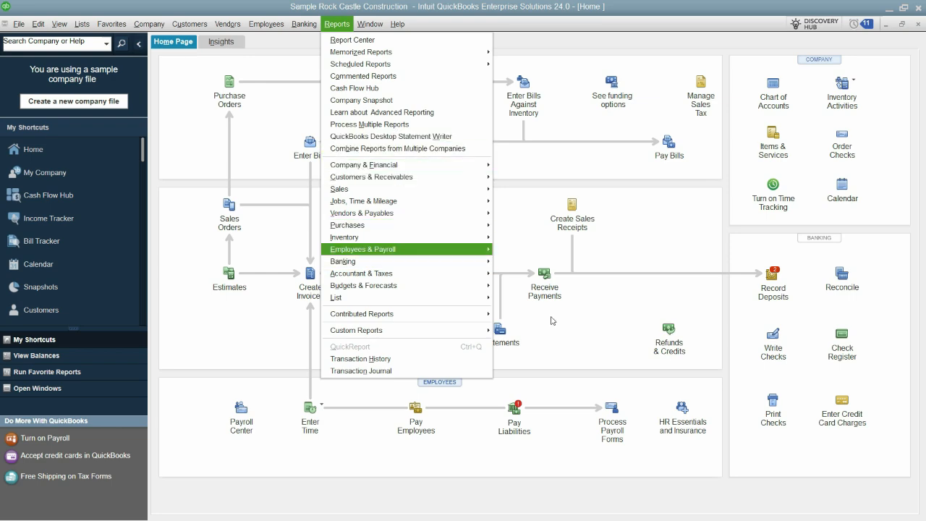
mouse_move(445, 272)
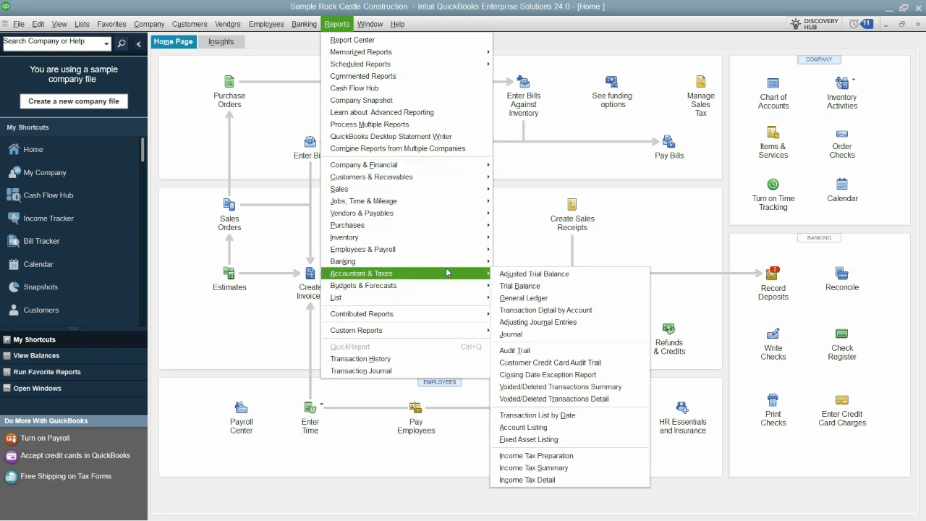
left_click(561, 311)
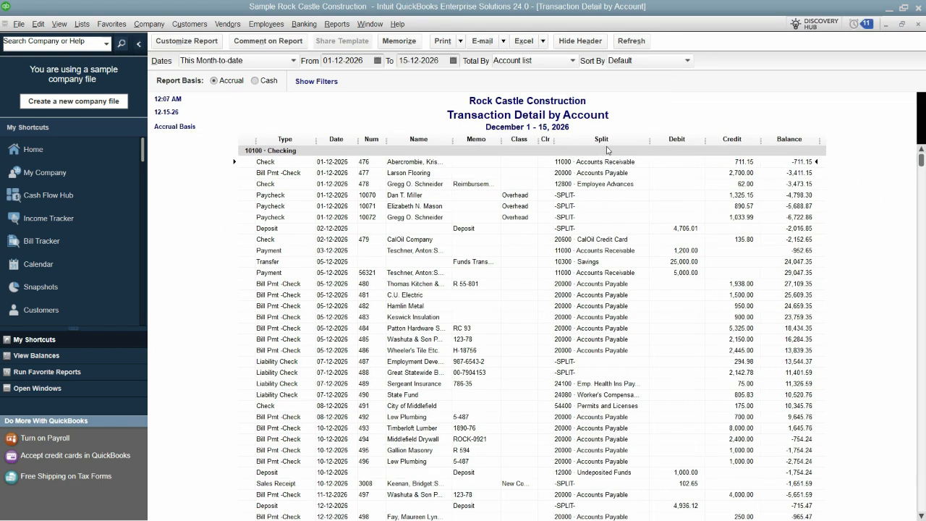
- Widen the Name and Memo columns of the Transaction Detail by Account report so their full text fits
scroll(632, 258, "down", 2)
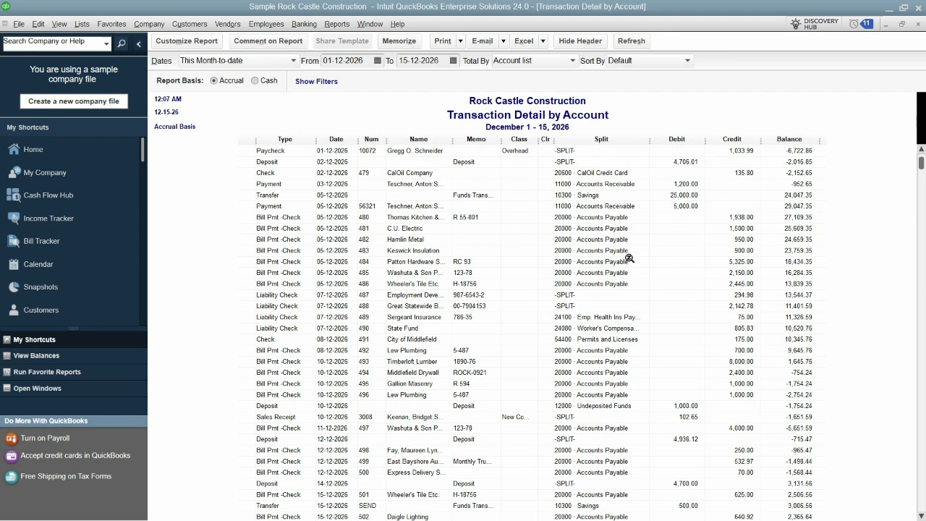
scroll(627, 255, "up", 2)
left_click_drag(420, 140, 456, 139)
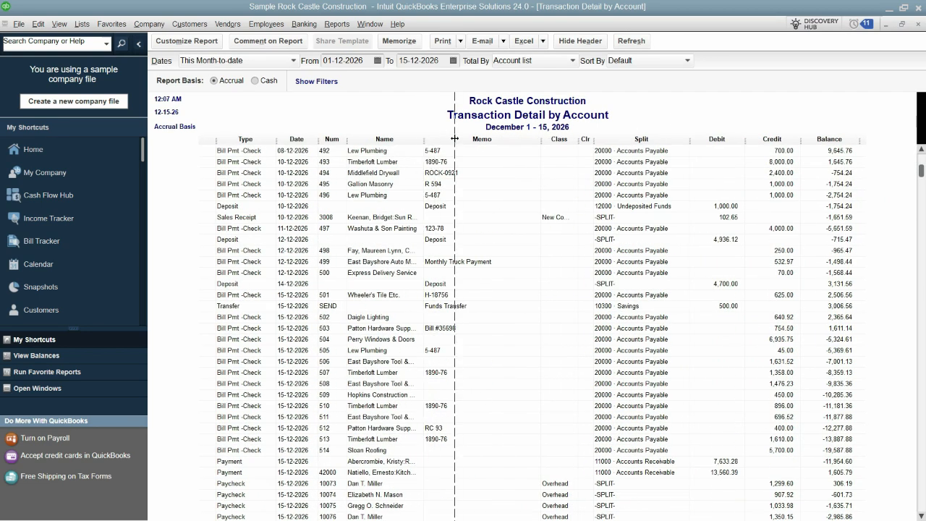
scroll(462, 296, "up", 5)
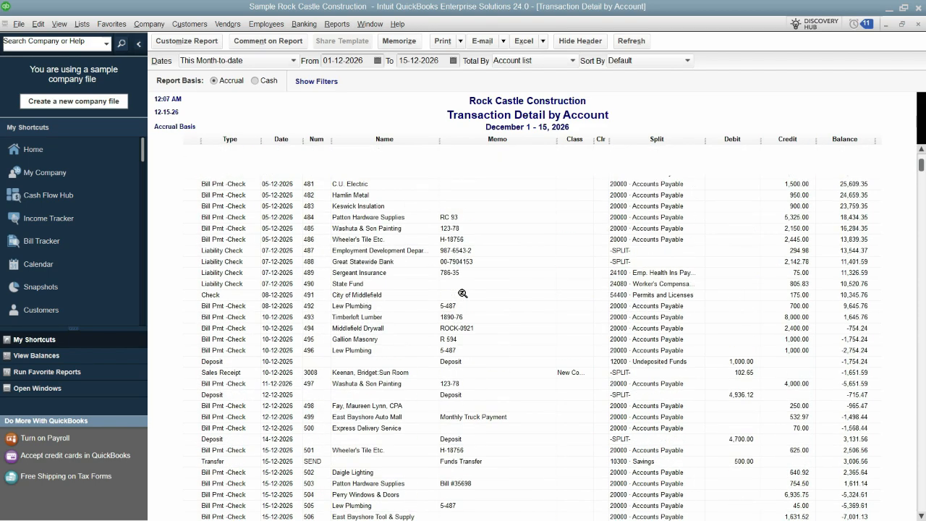
scroll(478, 296, "down", 3)
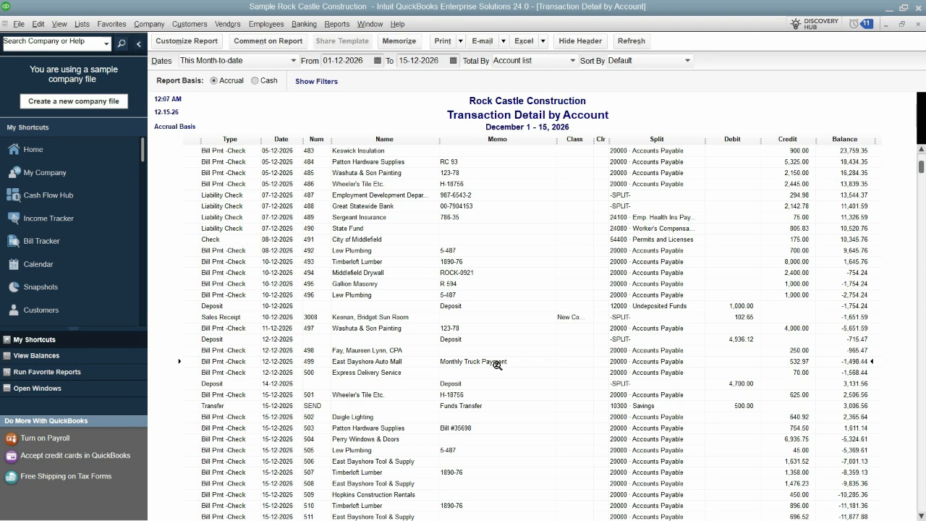
- Filter the Transaction Detail by Account report to memos containing "truck" and set its date range to All
left_click(187, 41)
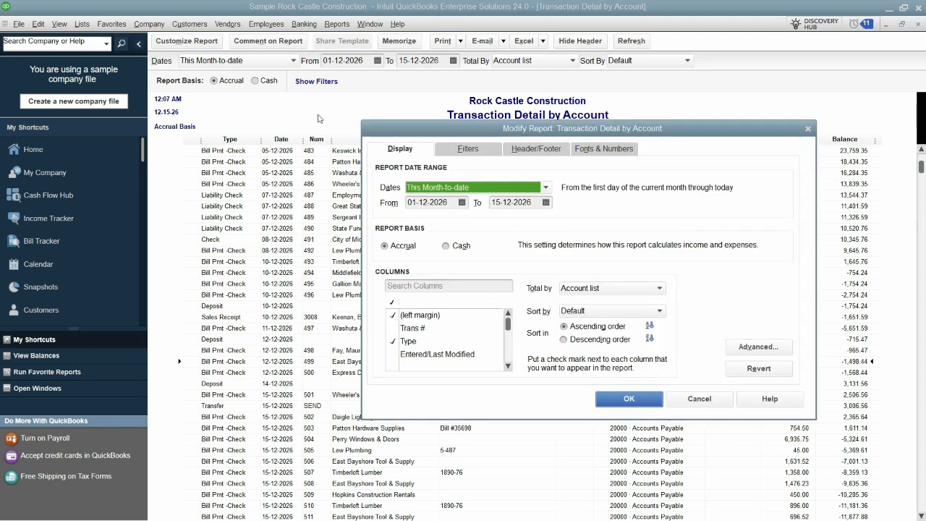
left_click(479, 150)
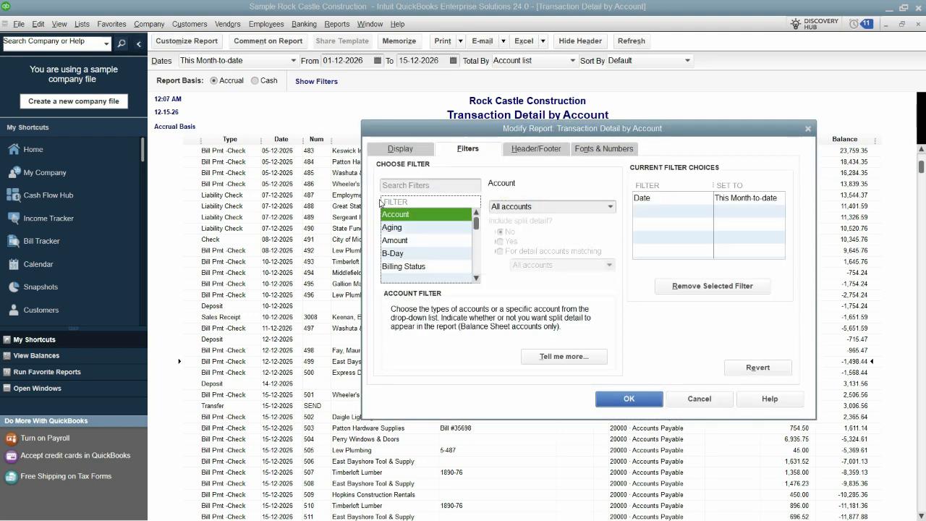
left_click(385, 185)
type("memo")
left_click(590, 205)
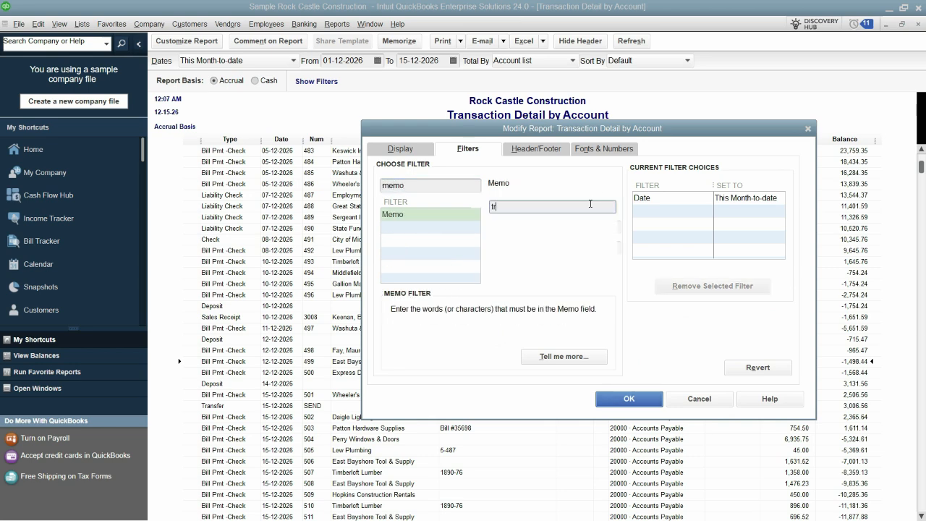
type("truck")
left_click(643, 401)
left_click(240, 61)
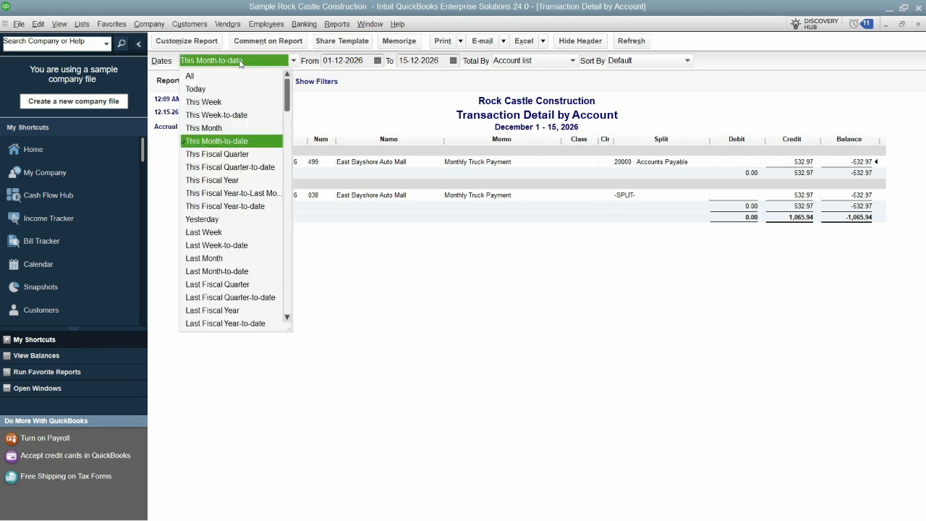
left_click(220, 77)
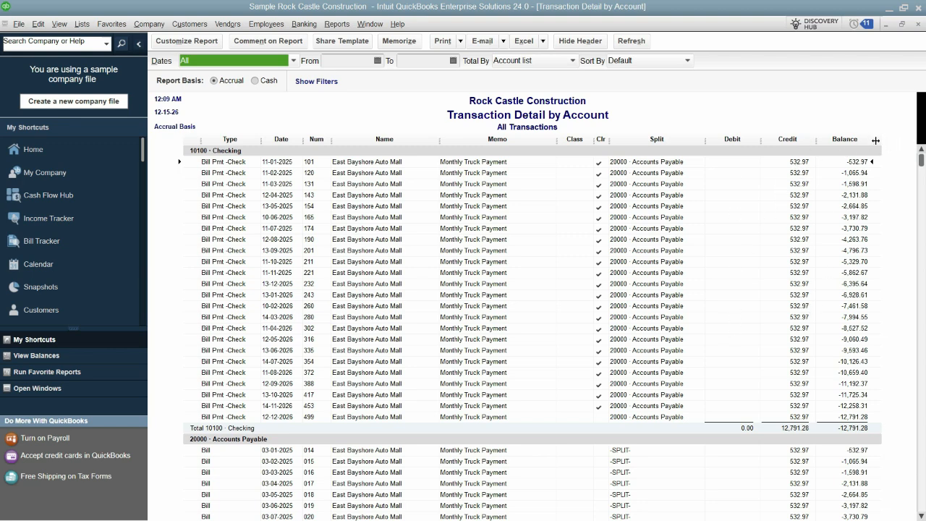
- Hide the Balance column by collapsing its width and narrow the Class column
mouse_move(875, 140)
left_mouse_down()
mouse_move(822, 141)
mouse_move(876, 142)
left_mouse_up()
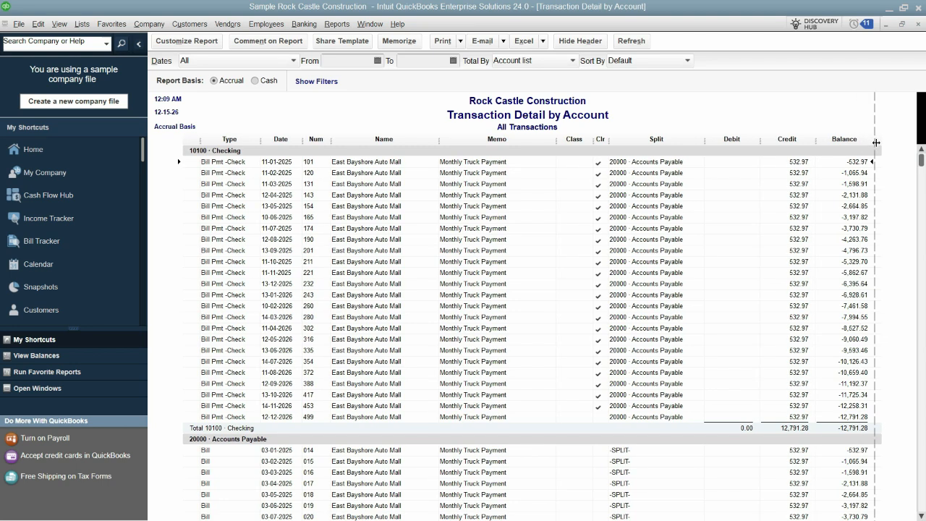
left_click_drag(875, 142, 816, 141)
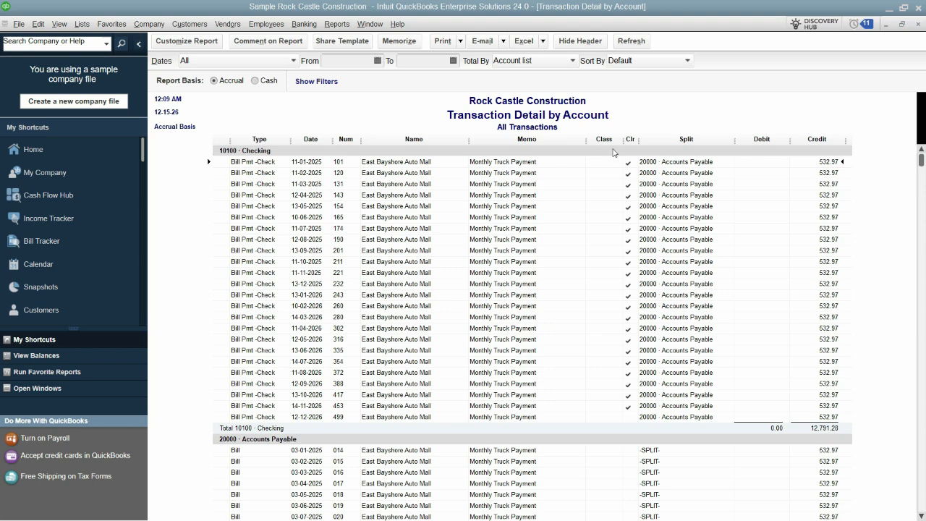
mouse_move(624, 139)
left_mouse_down()
mouse_move(582, 141)
mouse_move(613, 138)
left_mouse_up()
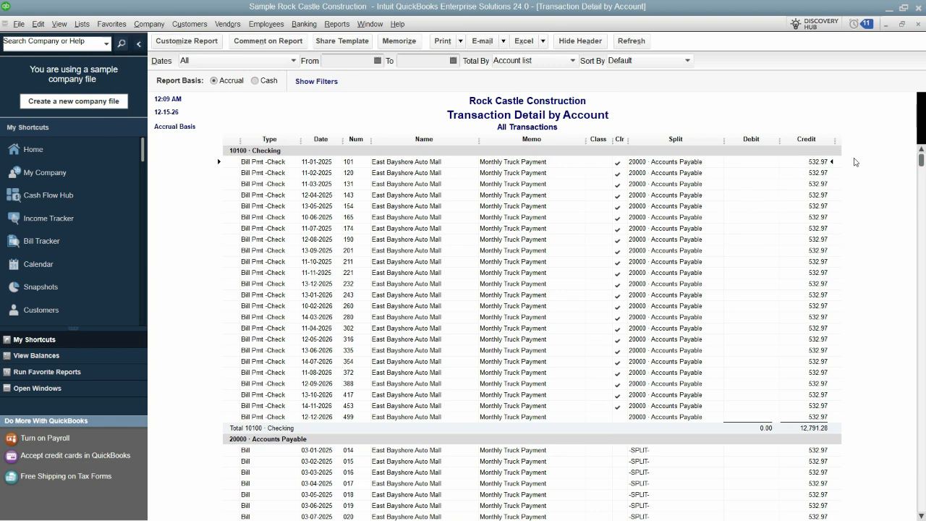
- Customize the report's columns to include Balance and exclude Class, and apply the change
left_click(191, 41)
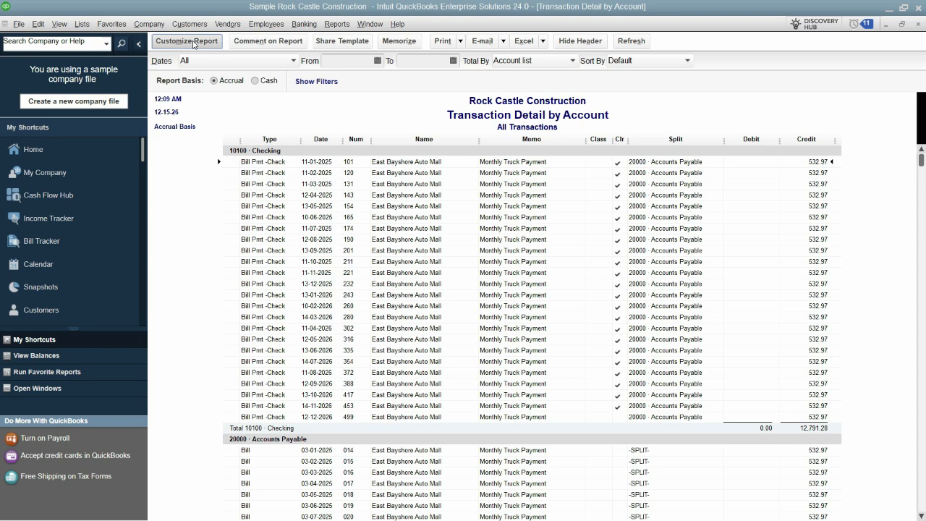
left_click(424, 283)
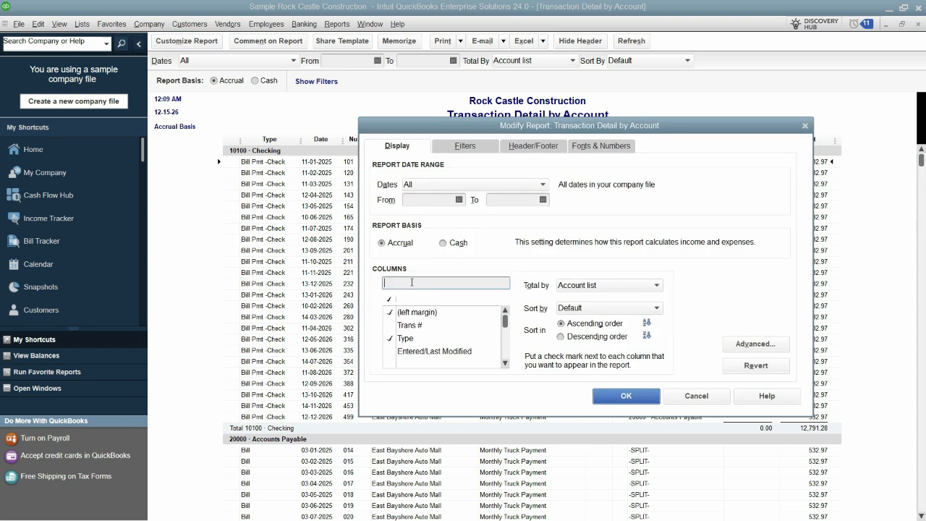
type("balance")
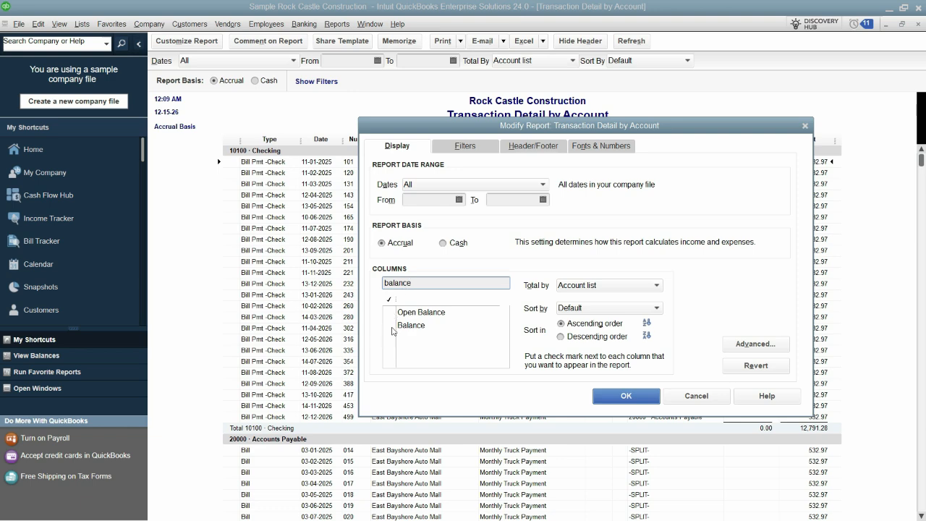
left_click(390, 325)
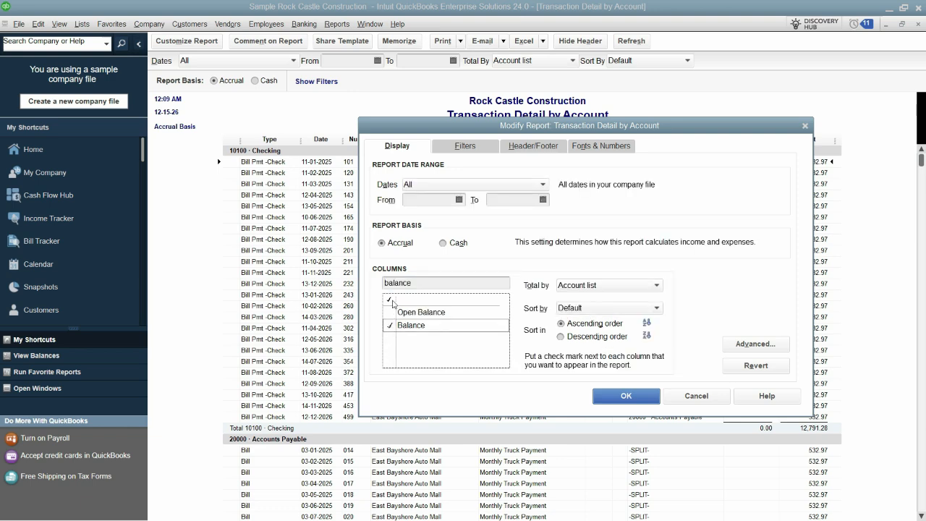
left_click_drag(676, 128, 571, 181)
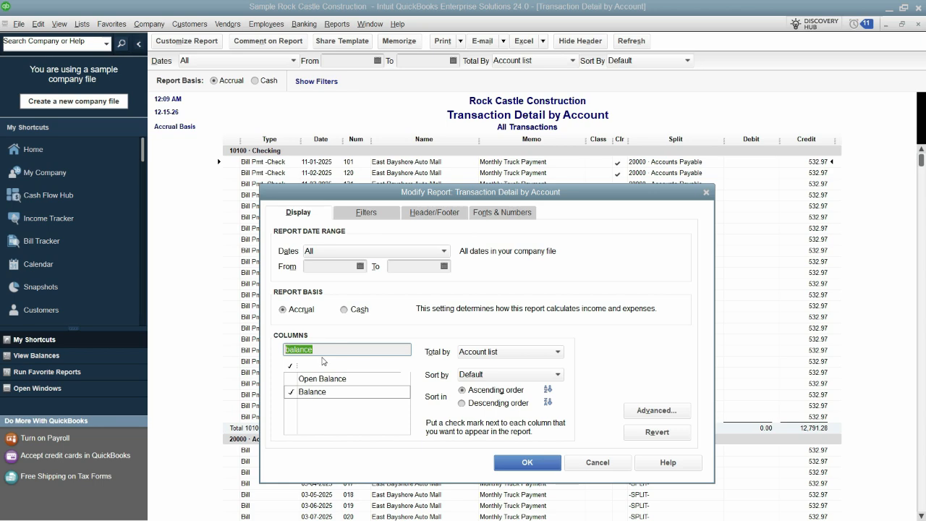
type("clas")
left_click(290, 379)
left_click(544, 470)
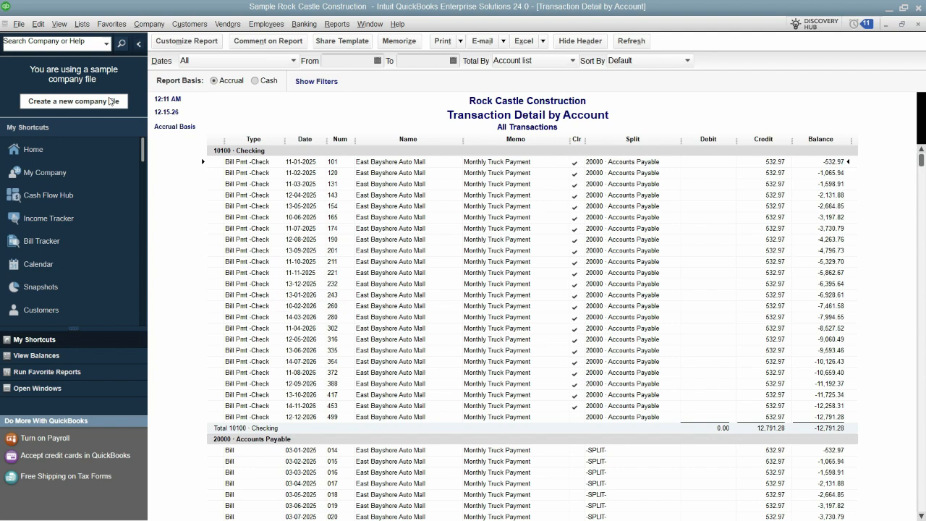
- Add the Entered/Last Modified and Last modified by columns to the report
left_click(186, 41)
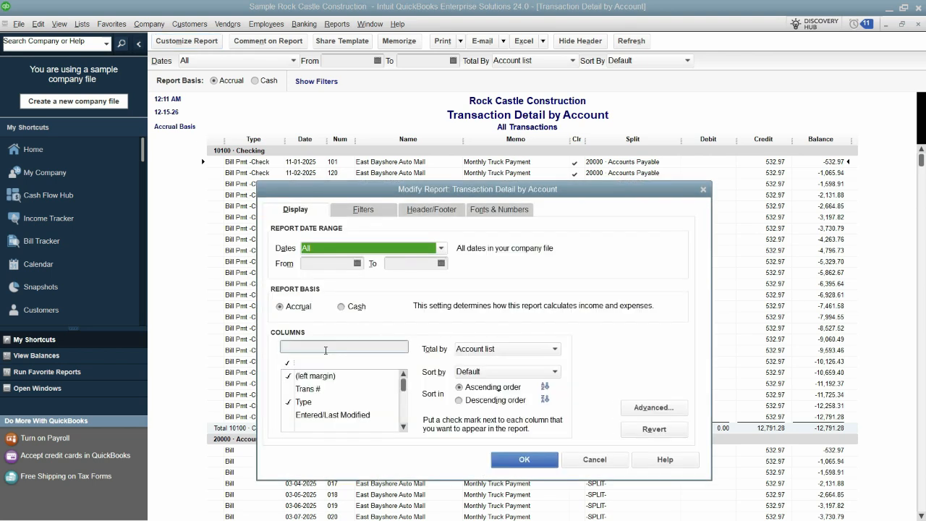
left_click(286, 430)
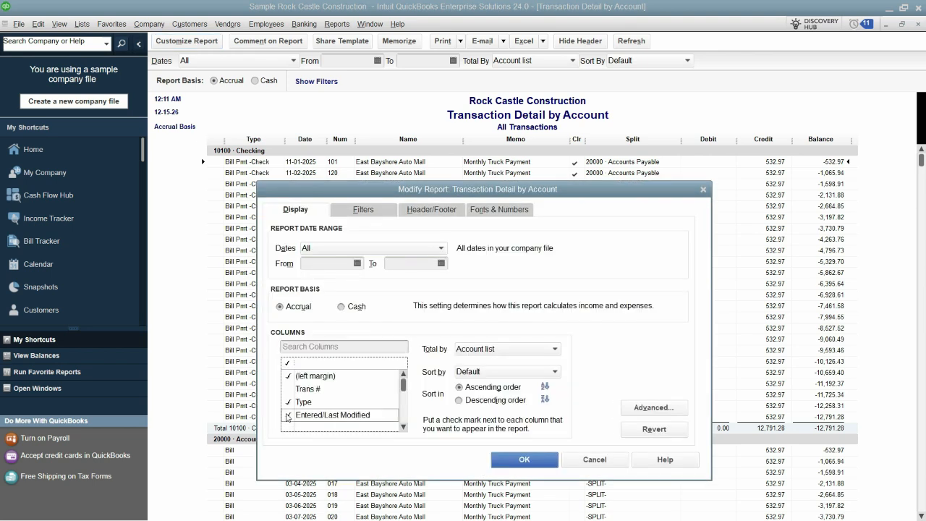
left_click(404, 427)
left_click(404, 426)
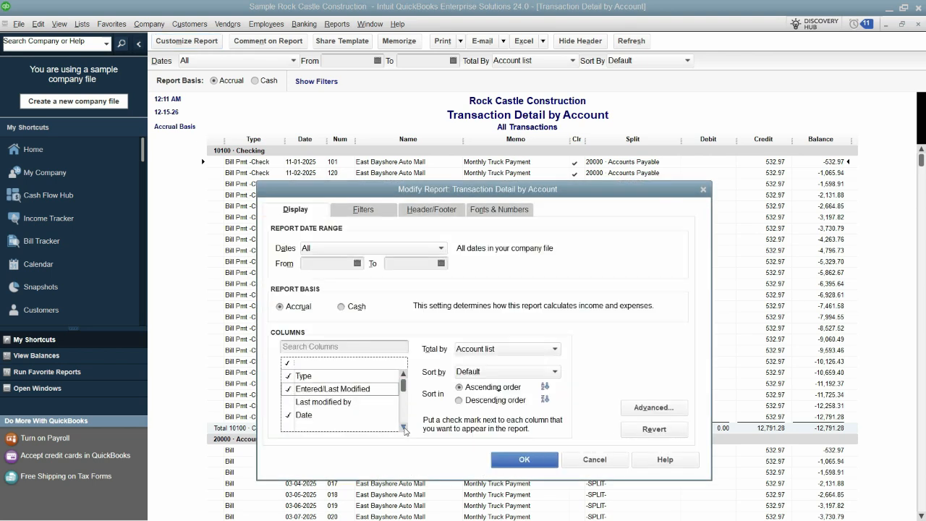
left_click(291, 404)
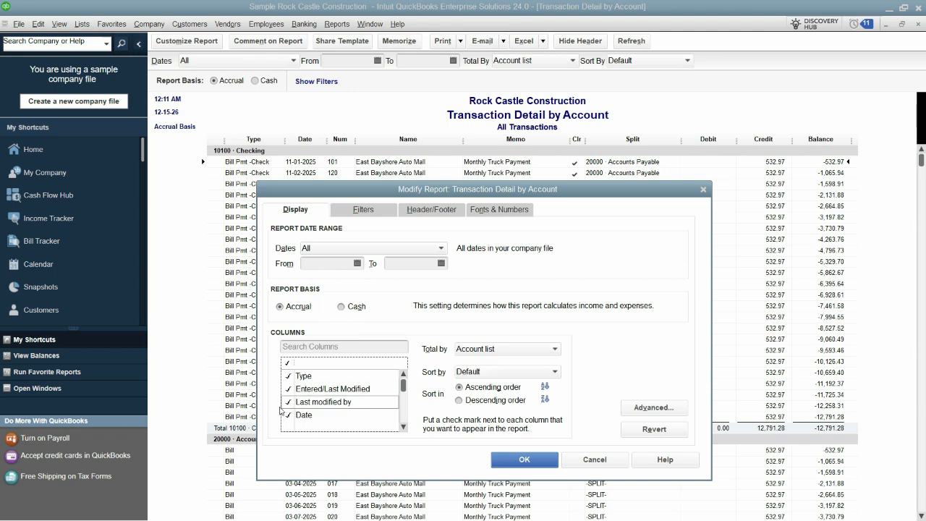
left_click(523, 465)
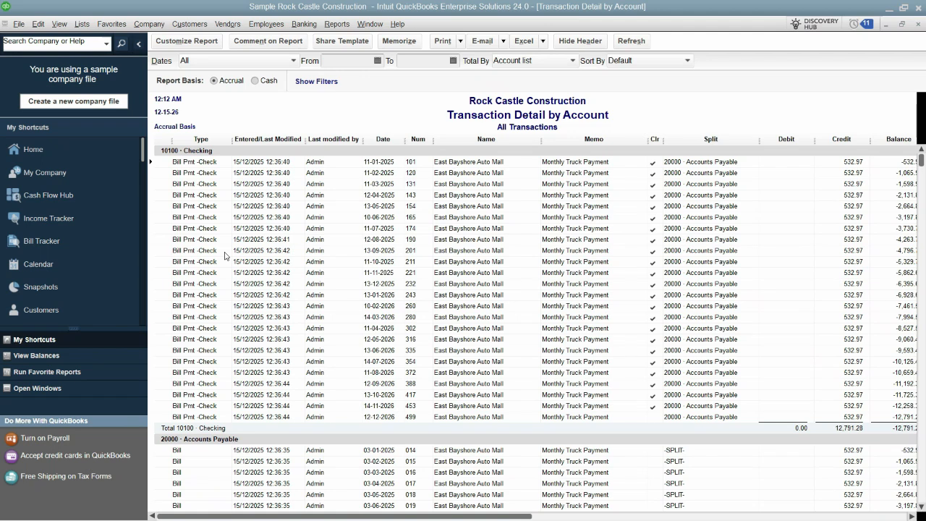
- Memorize the customized report as "Truck Report" in the Company memorized report group
left_click(398, 44)
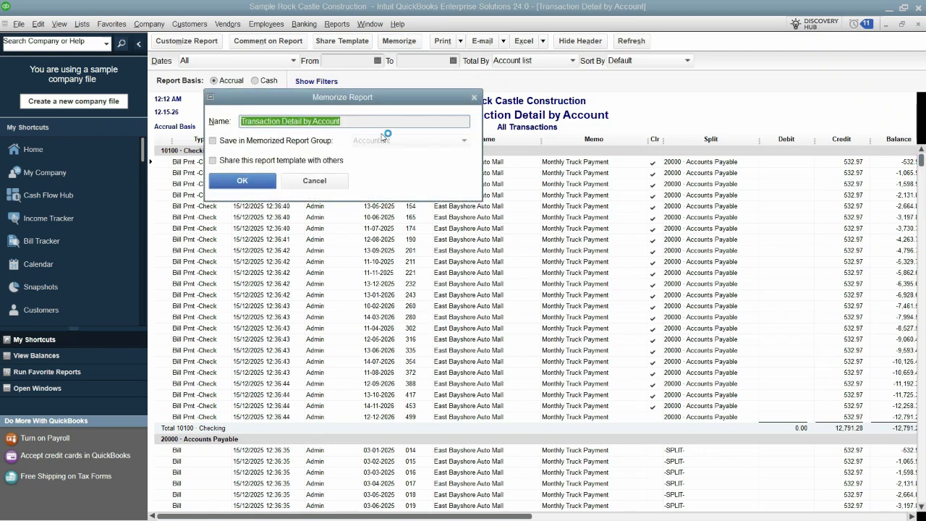
type("Tr")
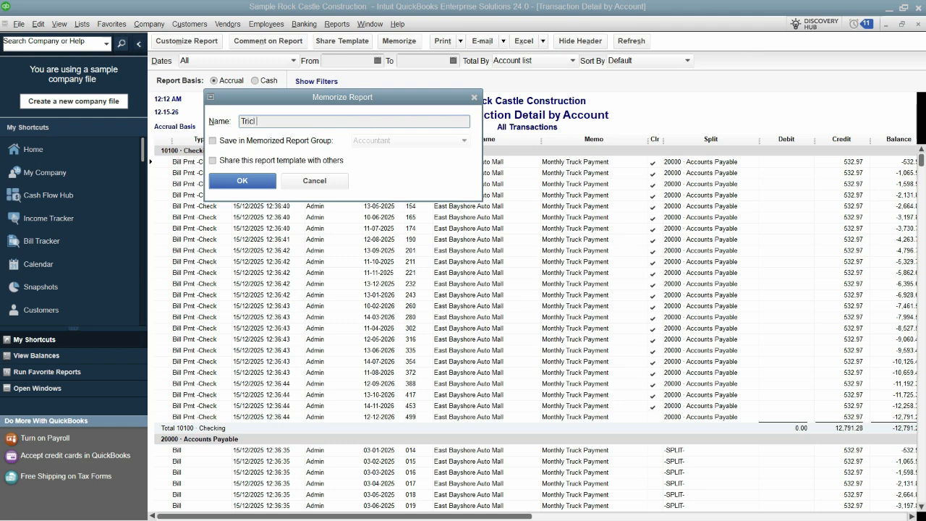
type("uck Report")
left_click(294, 143)
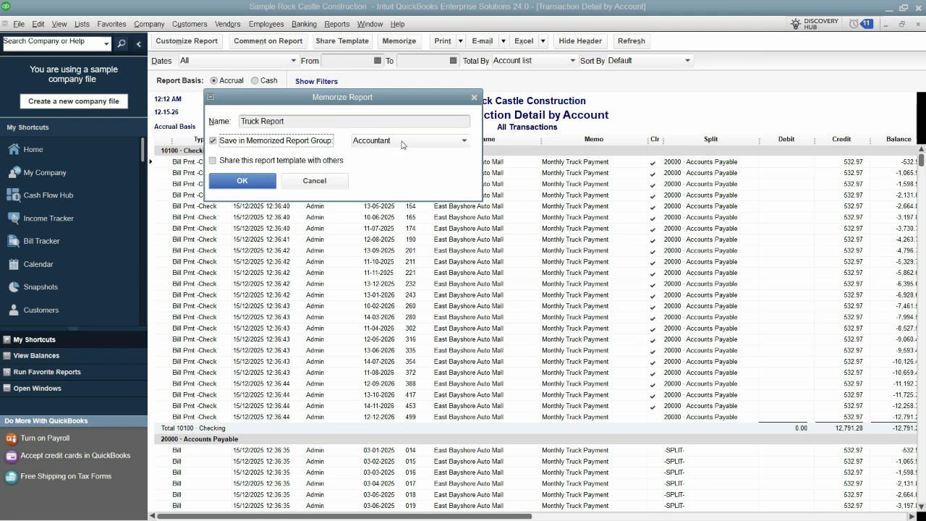
left_click(406, 142)
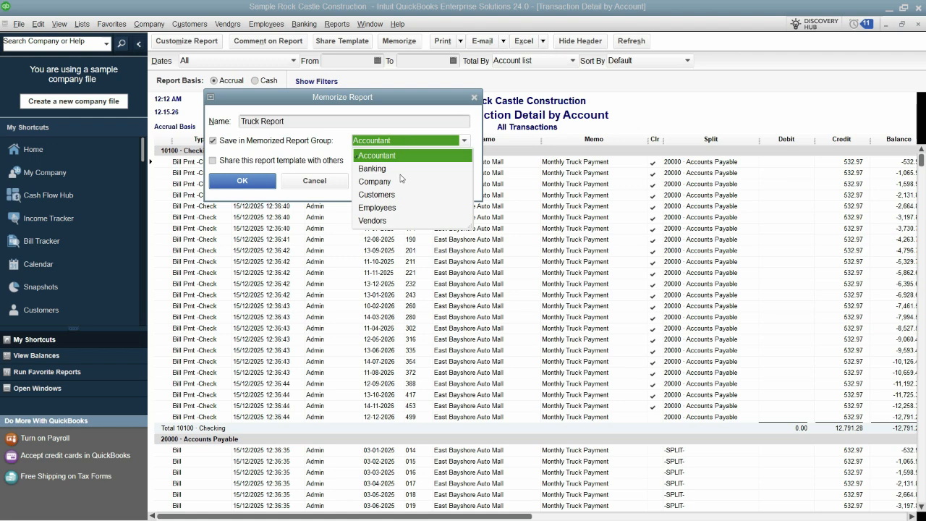
left_click(388, 182)
left_click(250, 184)
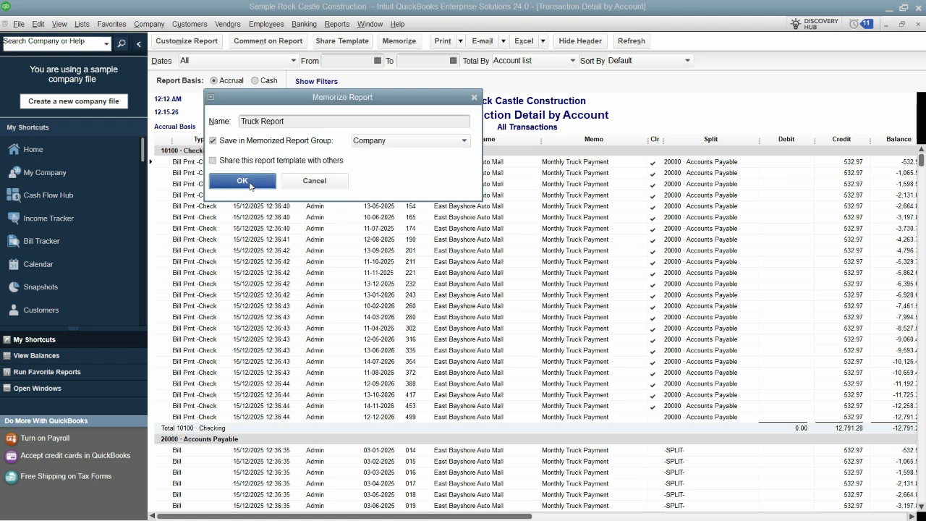
- Open the memorized Truck Report from the Company group to check it, and close it
left_click(337, 24)
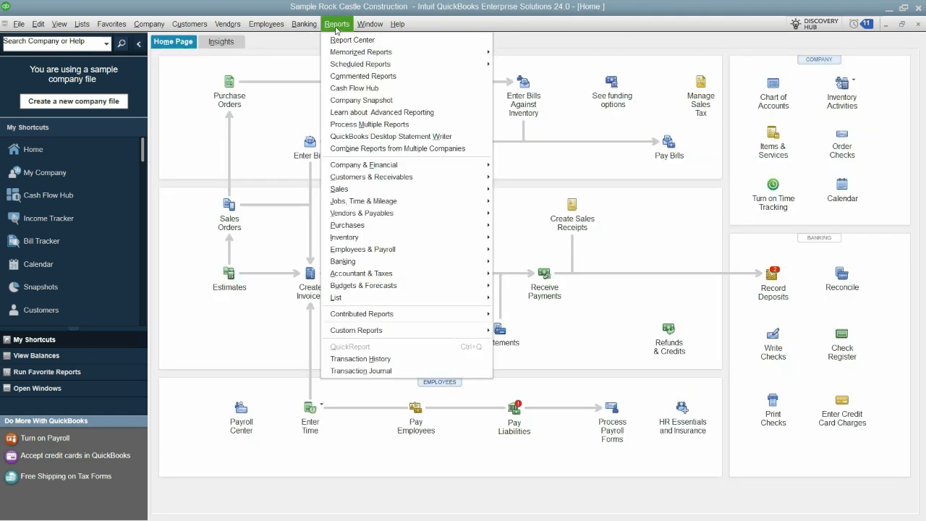
mouse_move(349, 52)
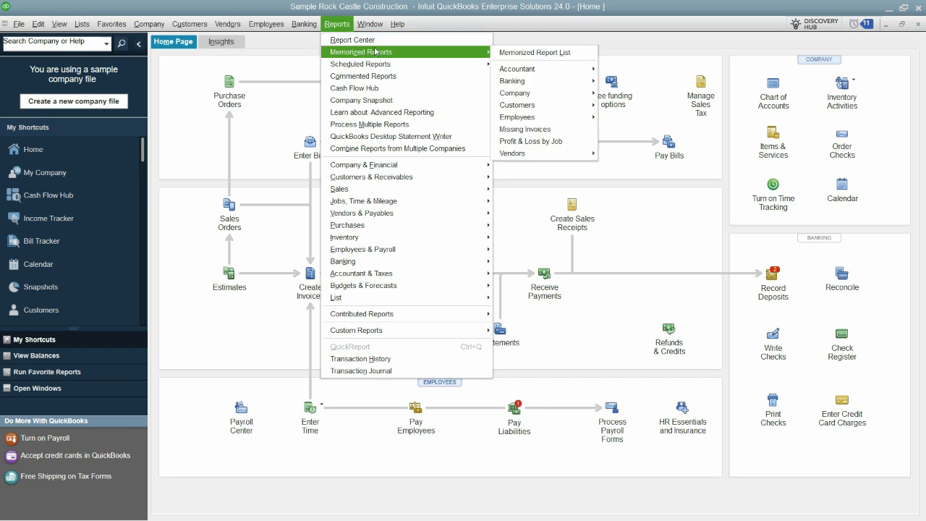
mouse_move(564, 94)
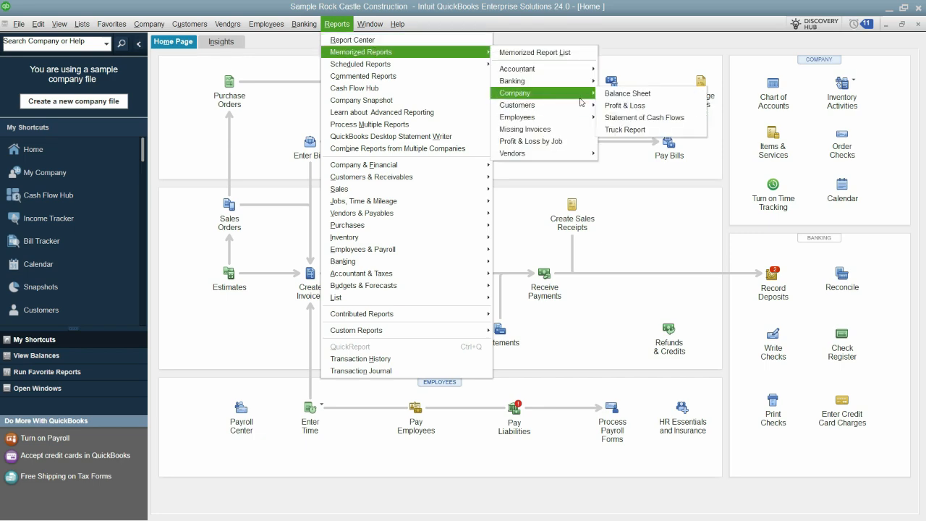
left_click(642, 131)
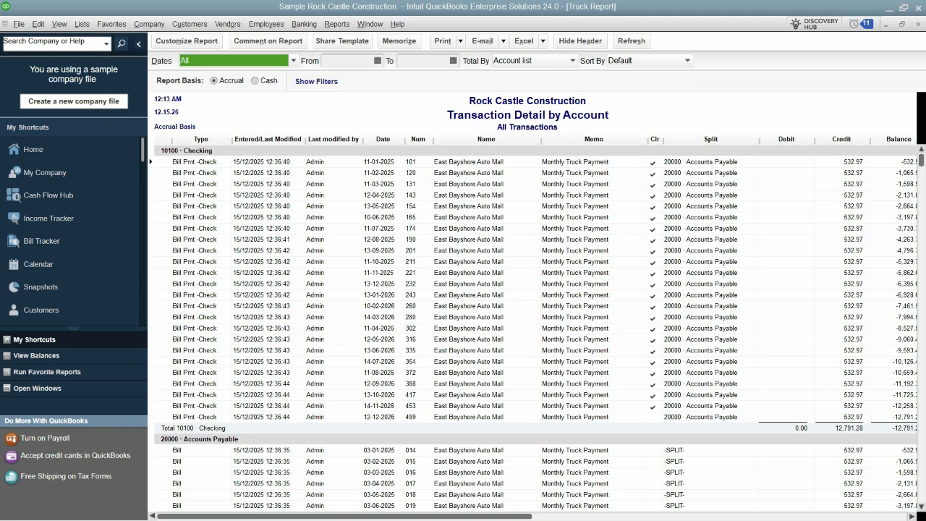
left_click(918, 25)
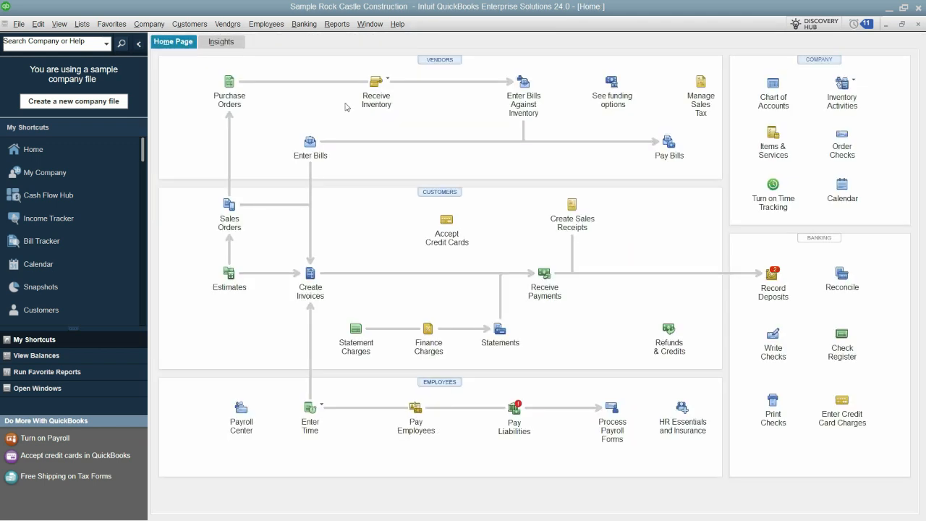
- Open the memorized Truck Report from the Company memorized report group
left_click(337, 24)
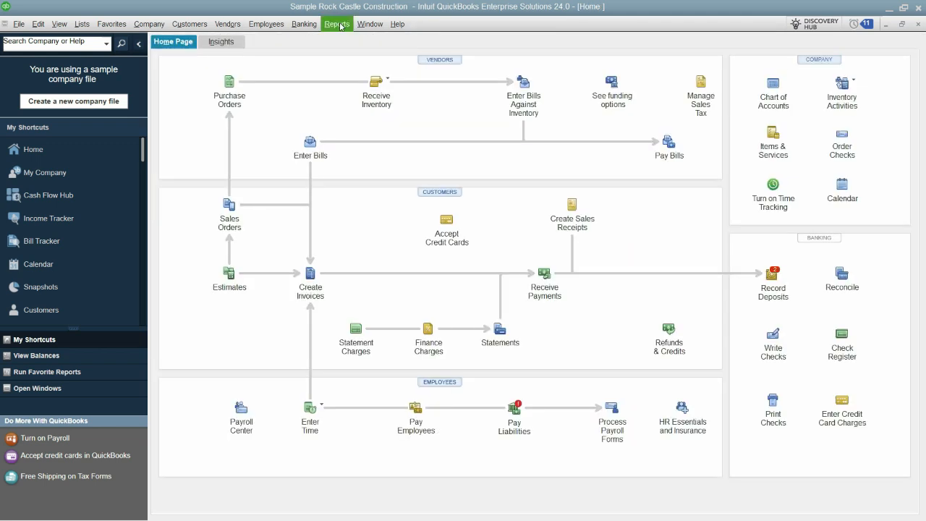
mouse_move(337, 24)
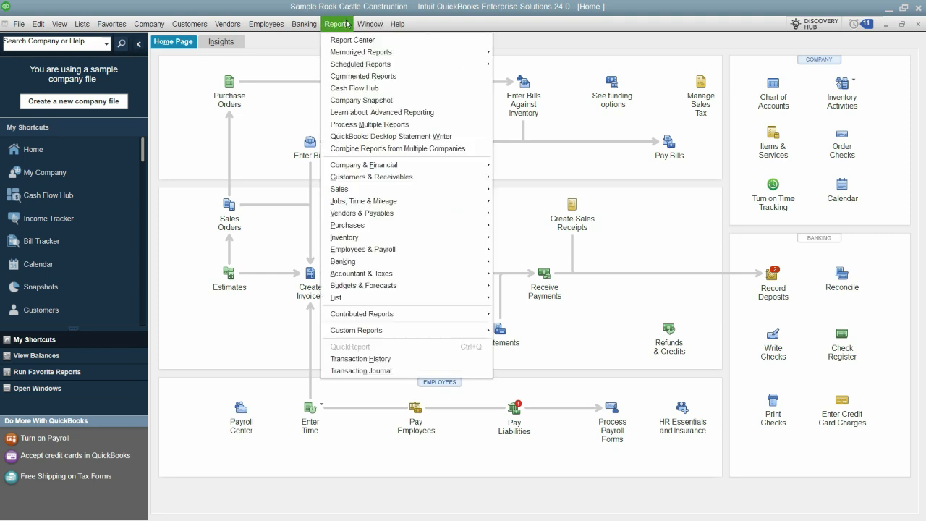
mouse_move(373, 54)
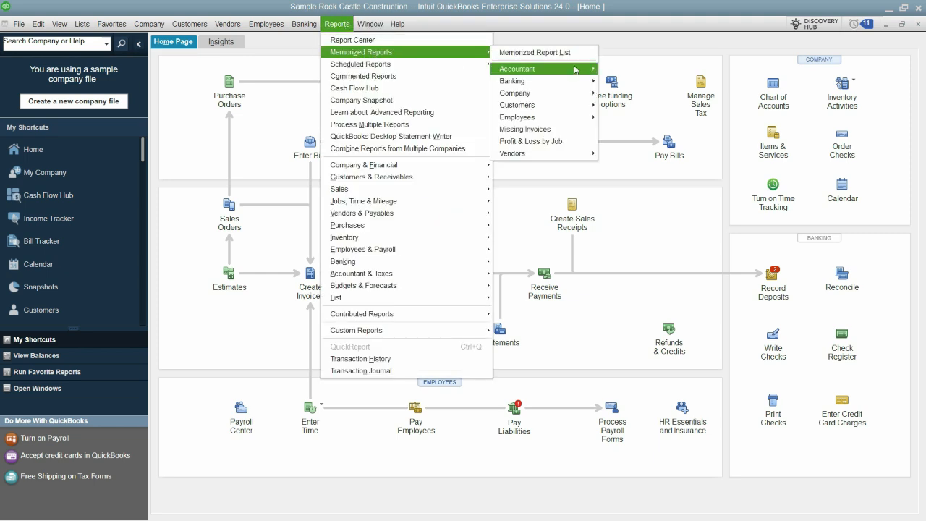
mouse_move(576, 99)
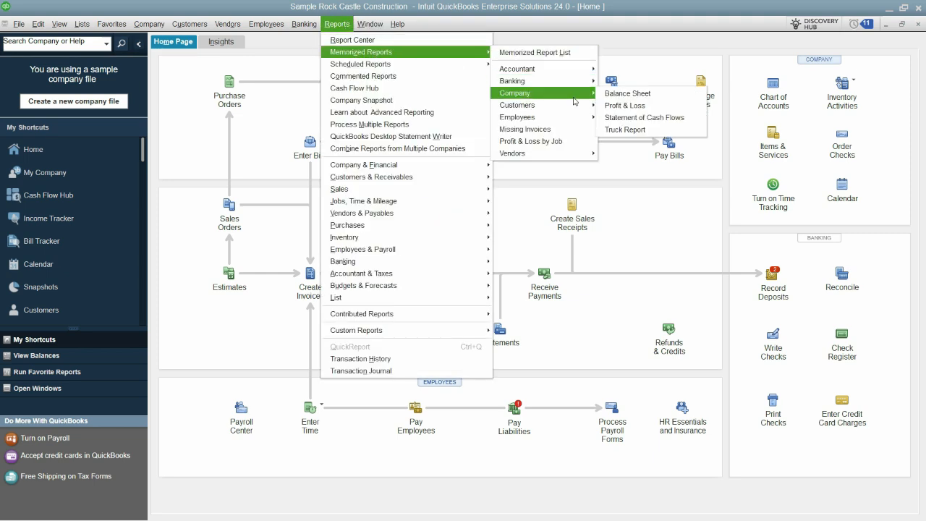
left_click(625, 130)
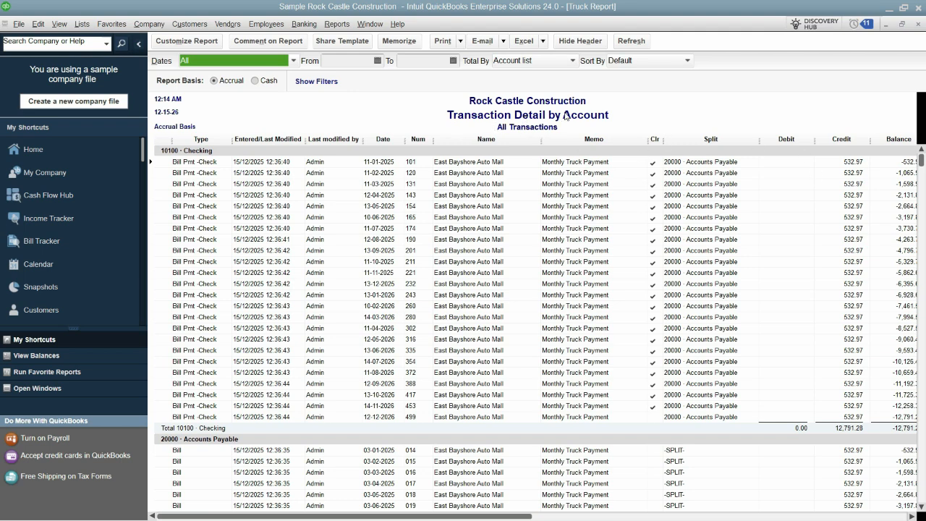
- Change the report title in the header to "Monthly Truck report" and apply the modification
left_click(193, 45)
left_click_drag(463, 192, 465, 102)
left_click(426, 116)
triple_click(456, 174)
type("Monthly Truck report")
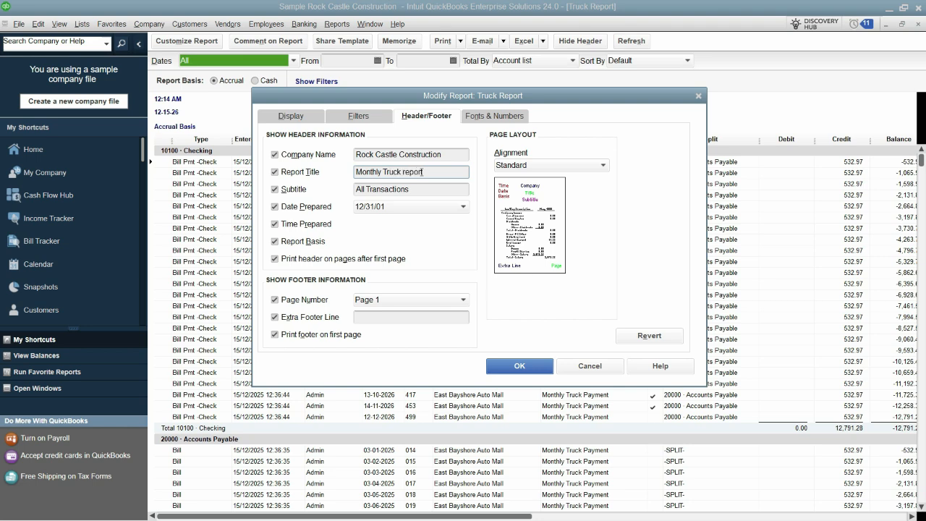
left_click(519, 365)
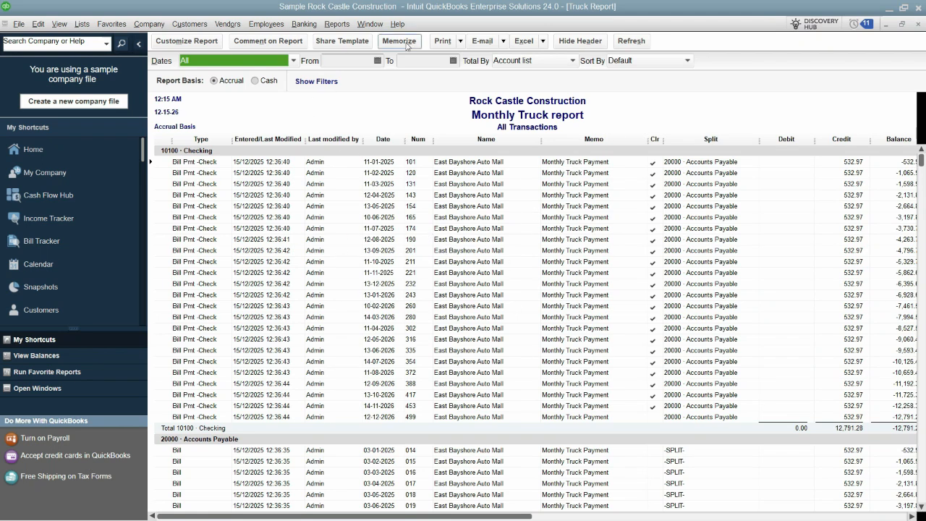
- Memorize the retitled truck report and close it
left_click(399, 41)
left_click(402, 181)
key("Escape")
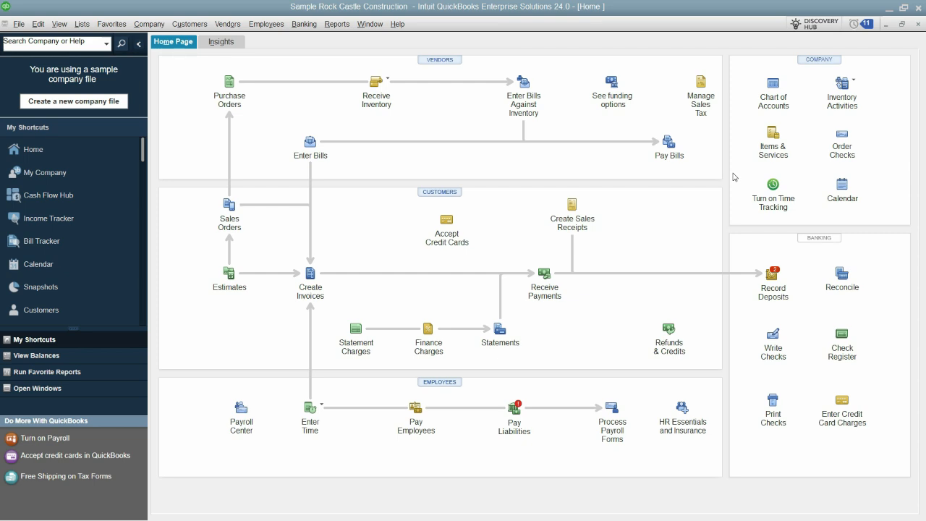
- Open the item list and run a QuickReport for the Framing service item
left_click(776, 135)
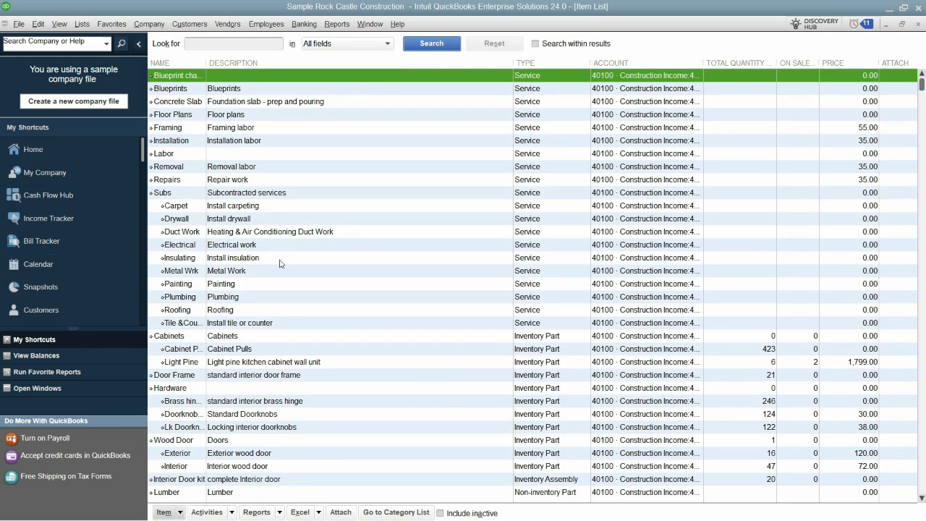
left_click(165, 128)
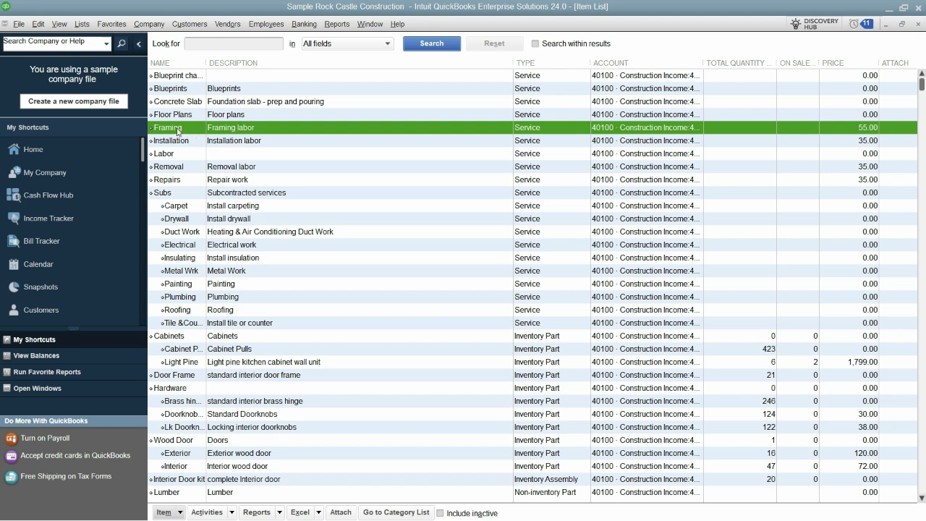
right_click(178, 130)
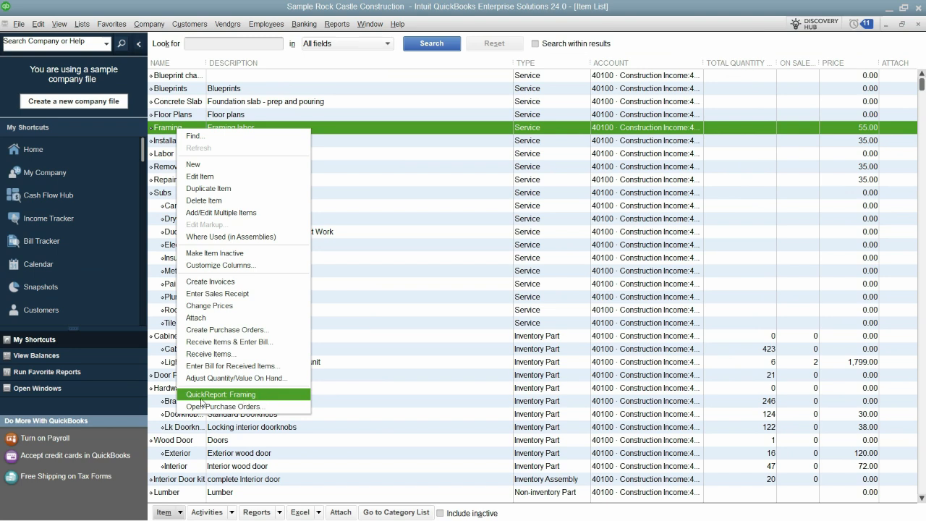
left_click(226, 396)
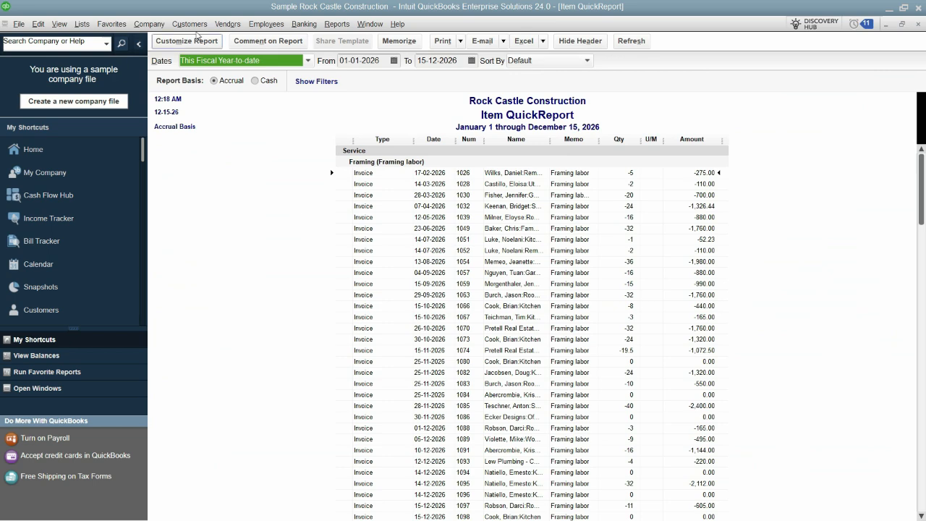
- Set the Framing QuickReport's date range to All to view every transaction, and close the report
left_click(253, 64)
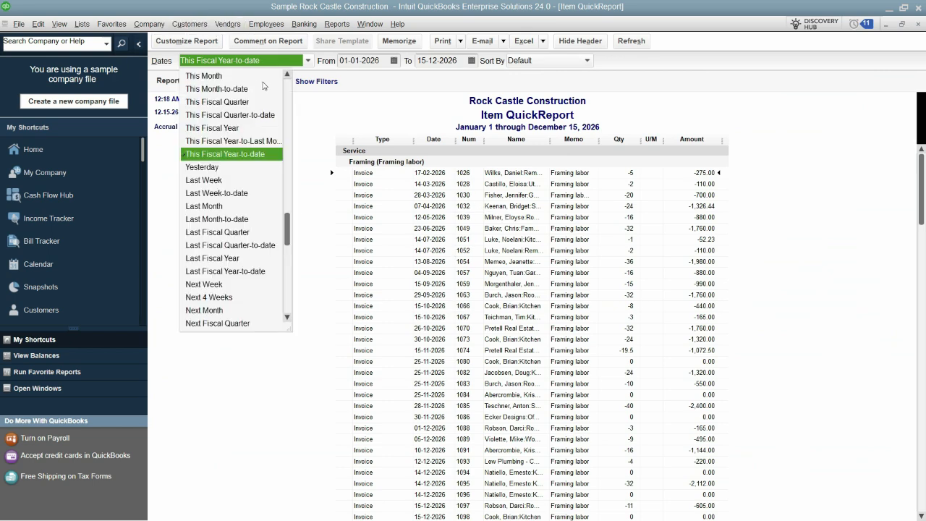
scroll(263, 86, "up", 2)
left_click(245, 80)
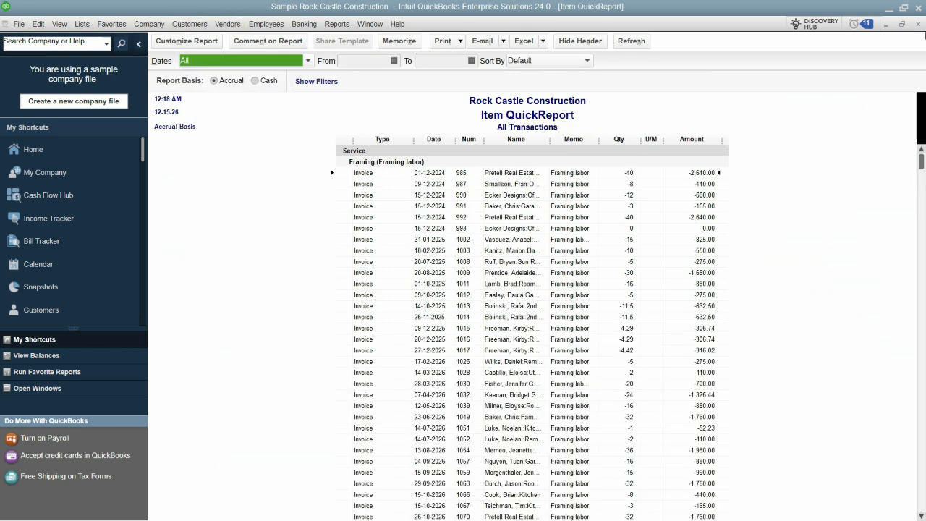
left_click(918, 24)
- Run a QuickReport for the Counter item further down the item list
left_click(283, 247)
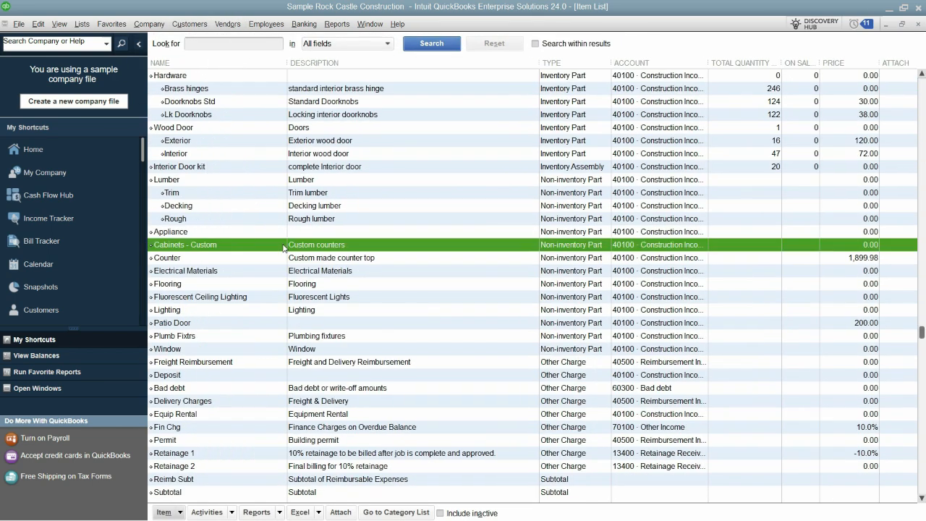
left_click(231, 297)
left_click(227, 326)
left_click(237, 375)
left_click(177, 259)
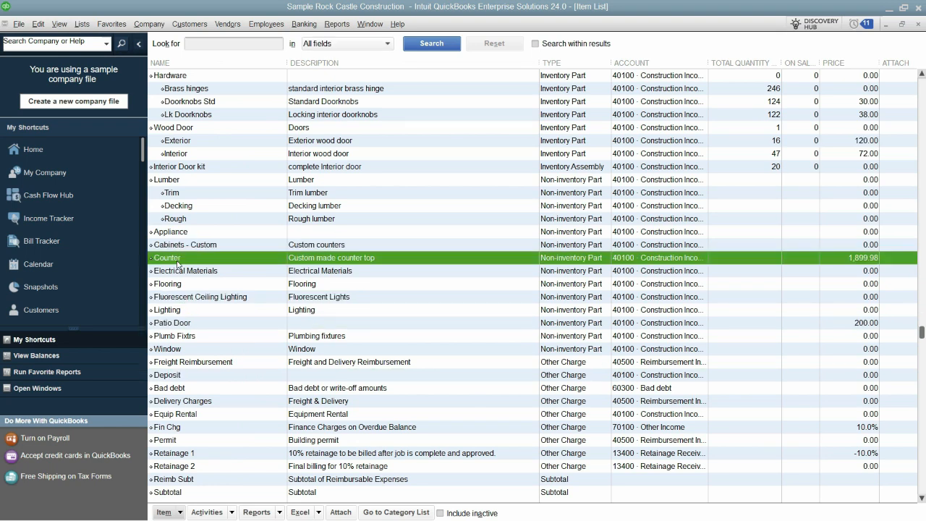
right_click(176, 260)
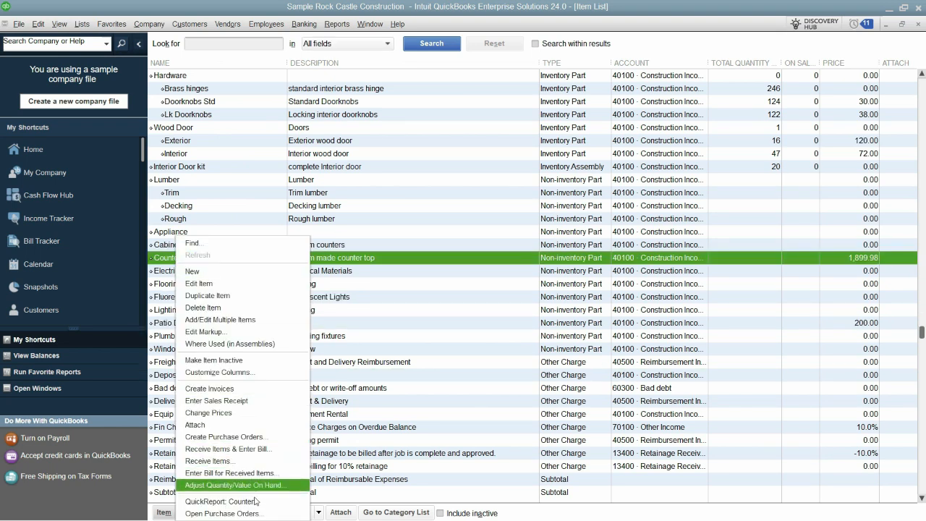
left_click(219, 502)
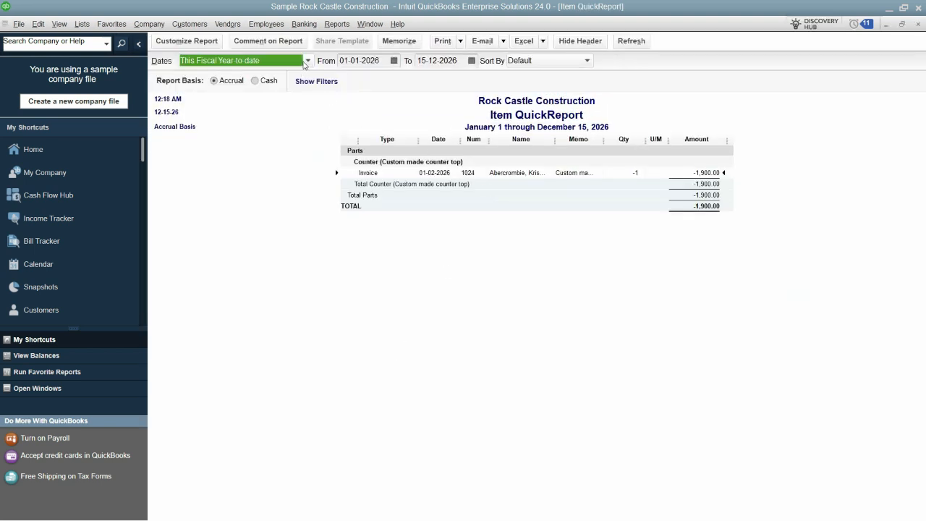
- Set the Counter QuickReport's date range to All, and close the report and the item list
left_click(307, 60)
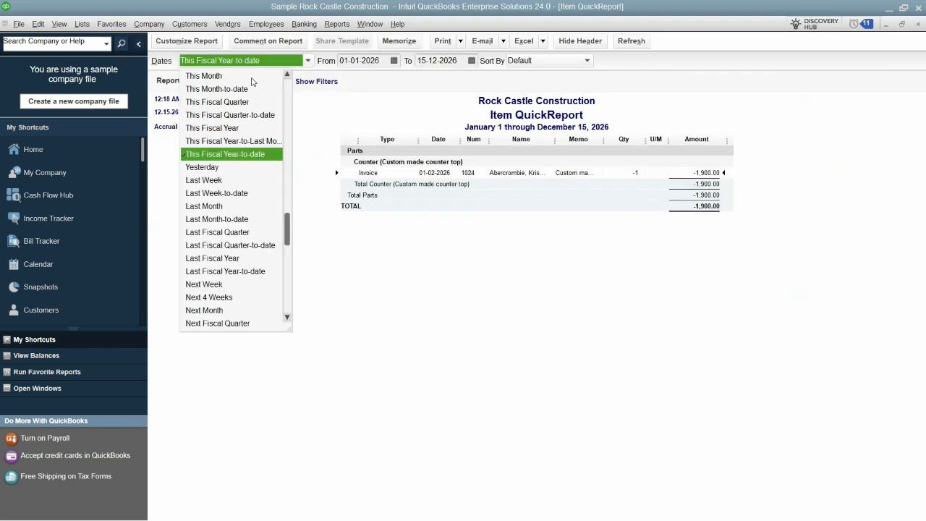
left_click(239, 106)
left_click(306, 61)
left_click(257, 75)
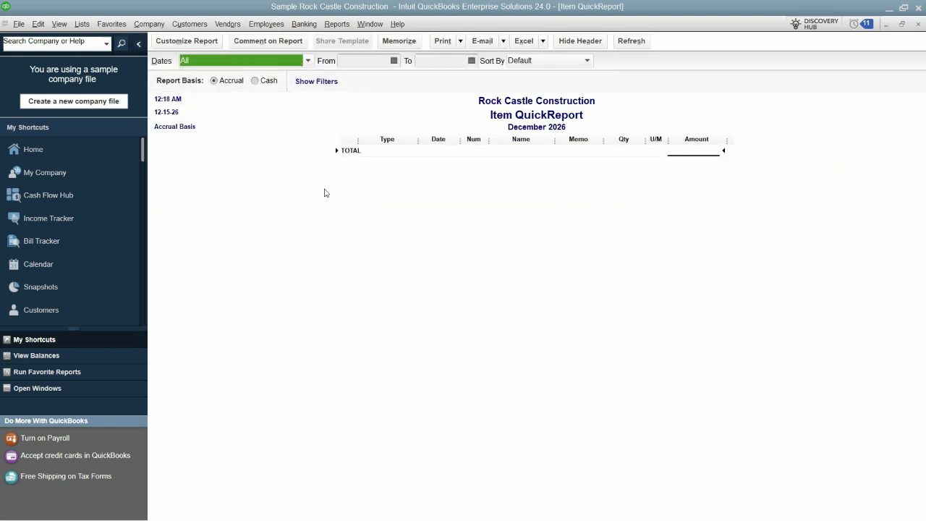
left_click(917, 24)
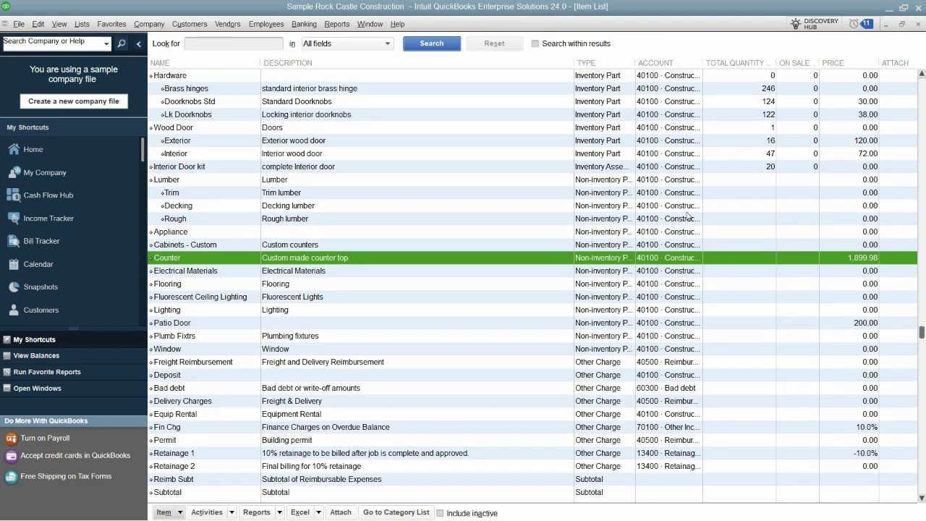
left_click(916, 25)
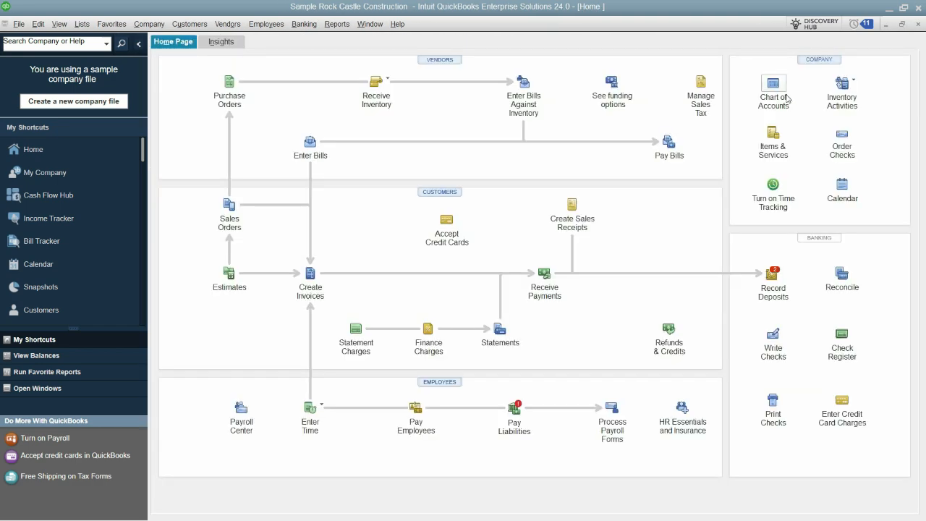
- Open the chart of accounts, view a QuickReport for the 13100 Pre-paid Insurance account, and close the report
left_click(776, 88)
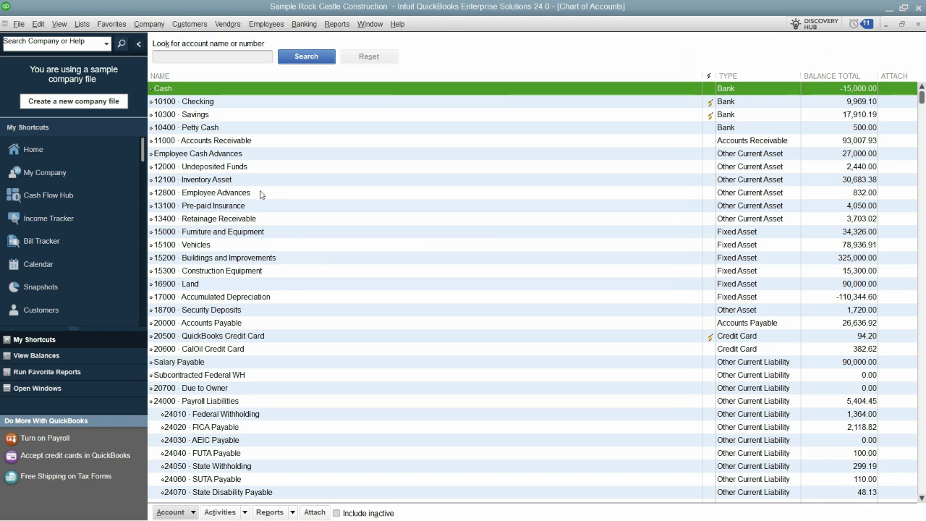
left_click(256, 106)
left_click(273, 272)
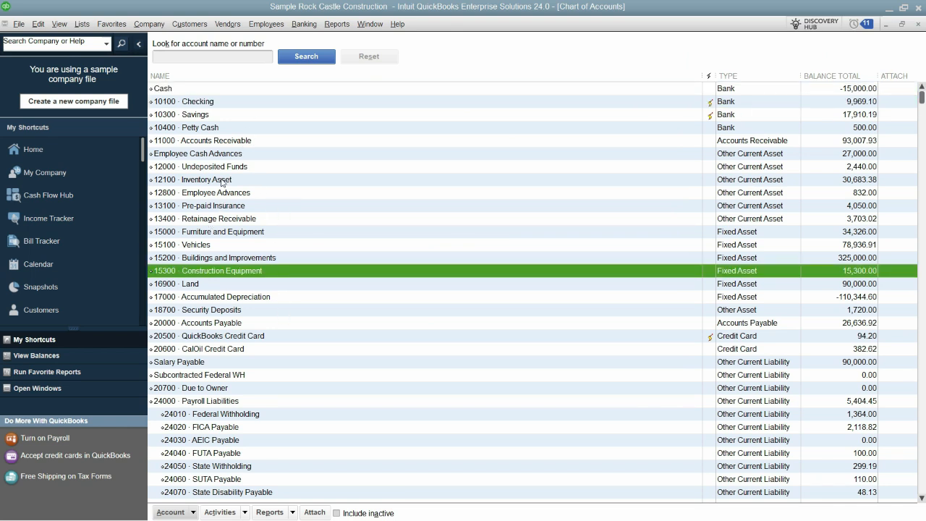
left_click(228, 206)
right_click(228, 206)
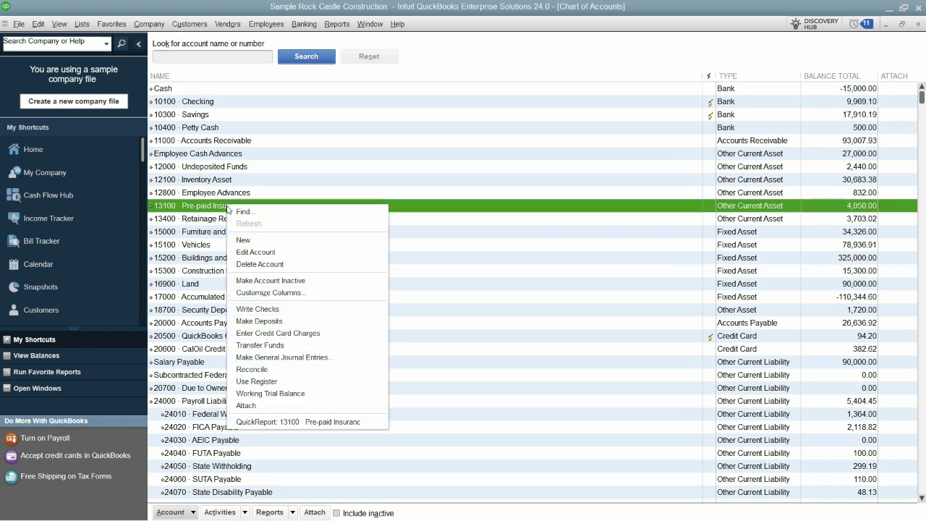
left_click(293, 423)
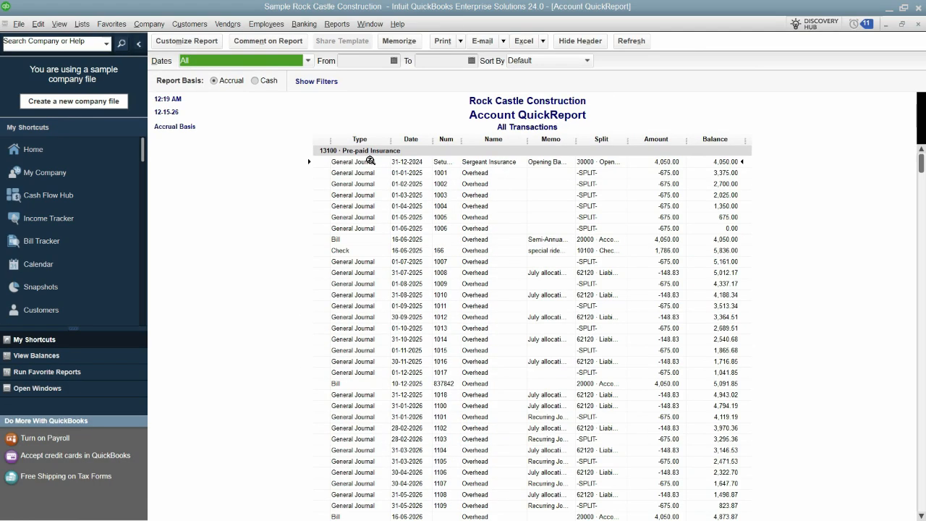
left_click(919, 24)
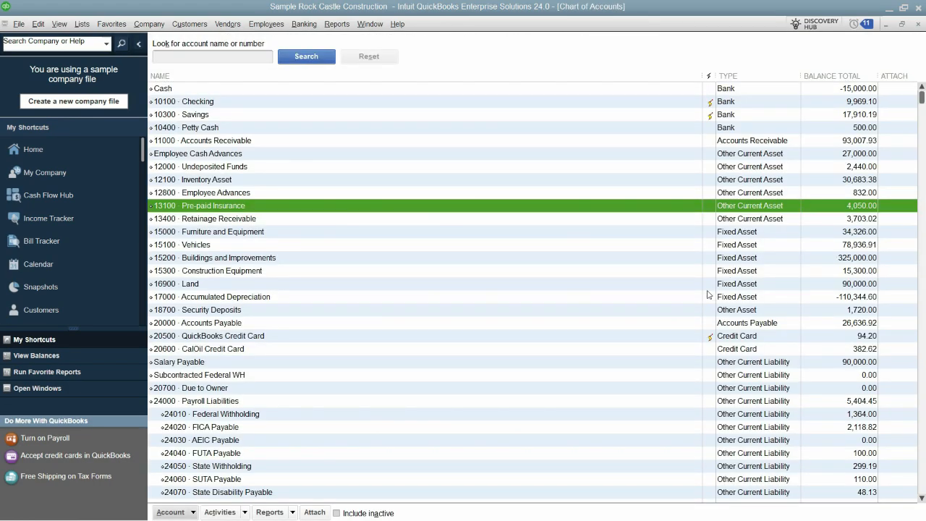
- Run a QuickReport for the 24060 SUTA Payable account in the chart of accounts
left_click(206, 218)
left_click(227, 337)
scroll(379, 397, "down", 9)
left_click(210, 134)
right_click(225, 128)
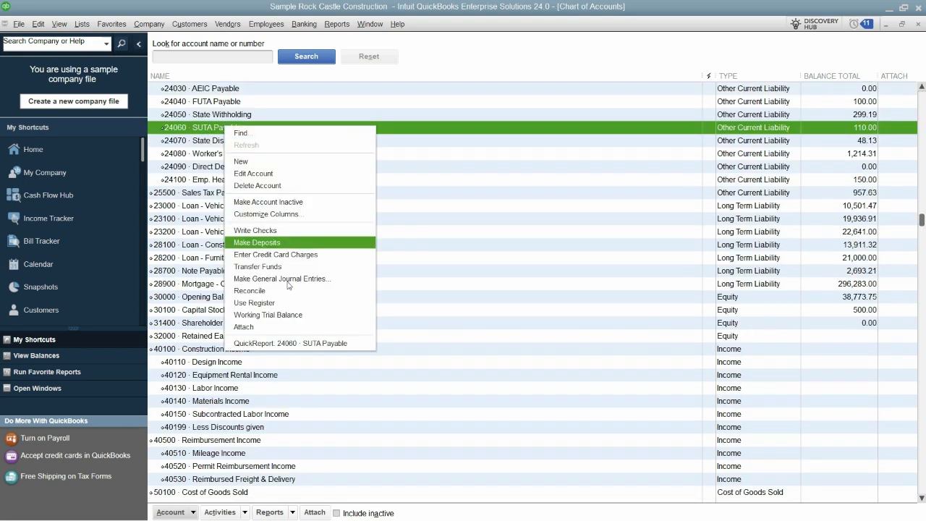
left_click(292, 344)
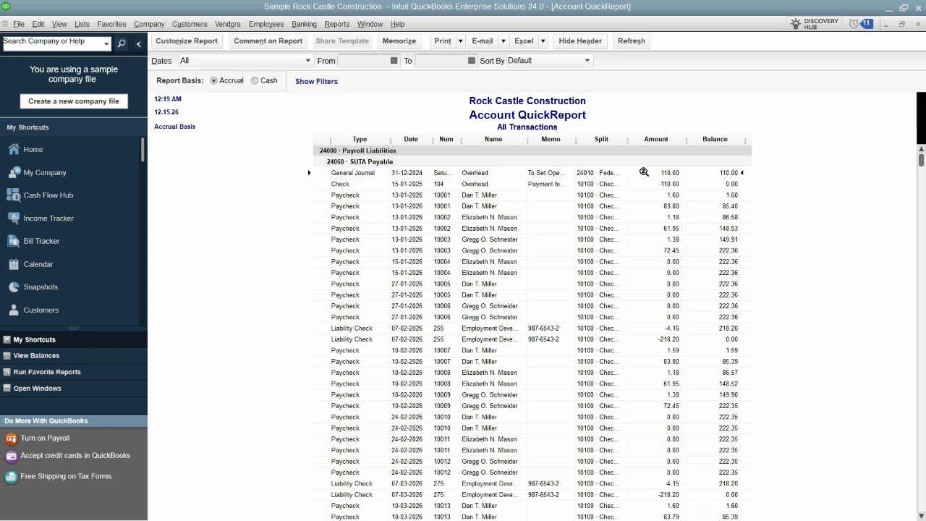
- Drill down from the report's opening general journal line to the Federal Withholding register and inspect its split lines
double_click(588, 176)
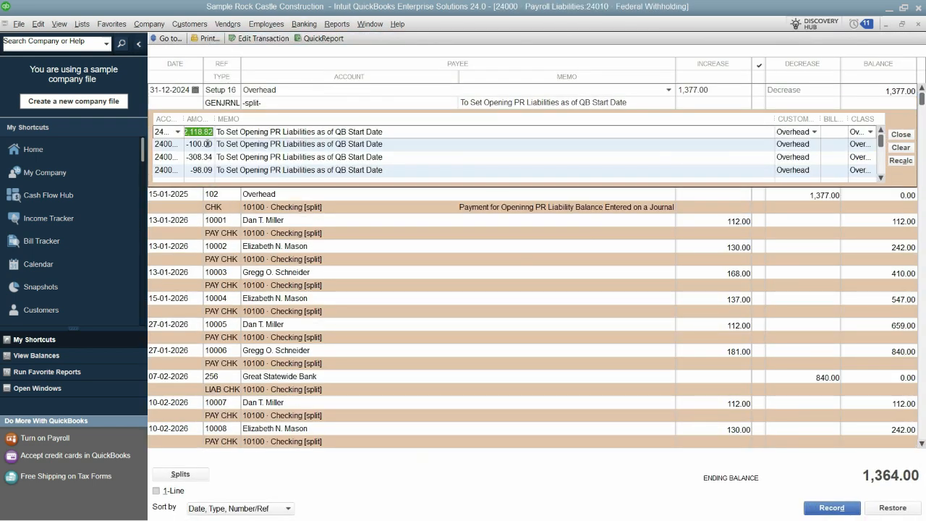
left_click(228, 159)
left_click(193, 170)
left_click(237, 218)
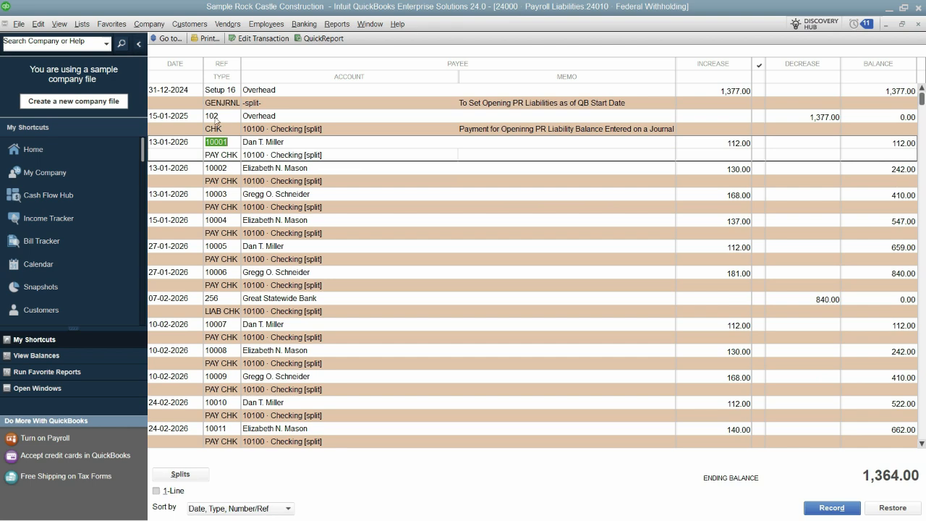
- Open the Setup 16 general journal entry from the register to view it, and return to the home page
left_click(223, 108)
double_click(266, 98)
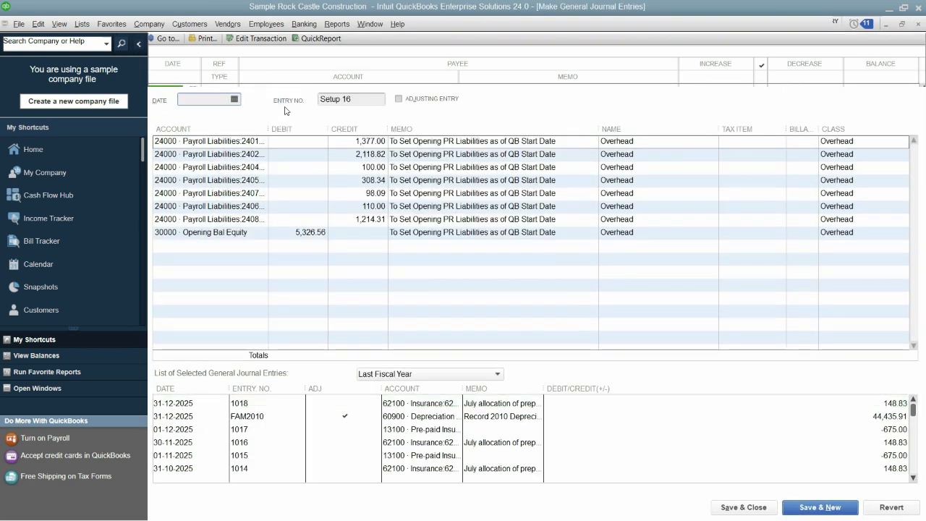
left_click(920, 25)
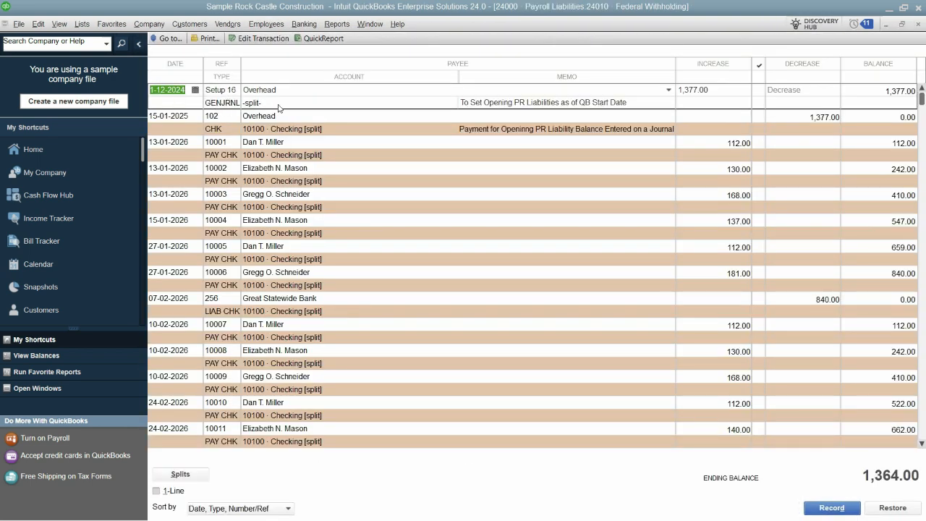
double_click(306, 103)
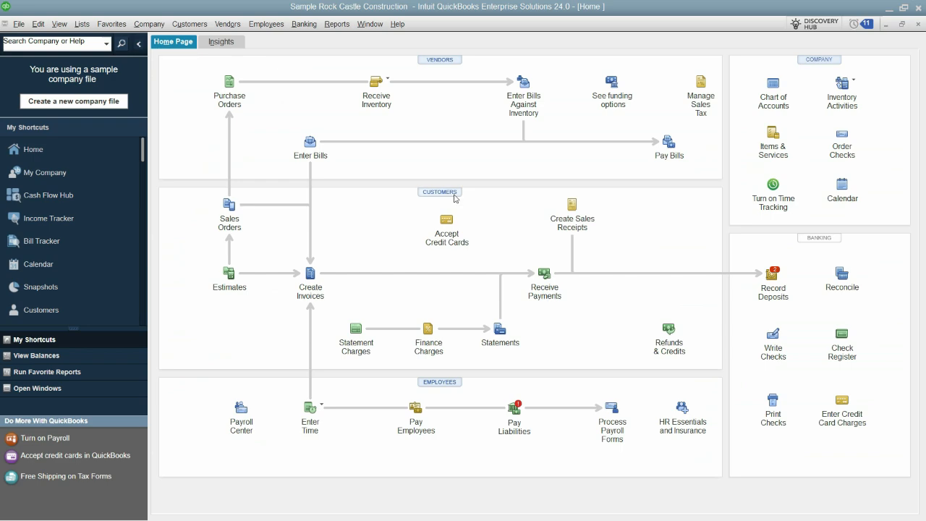
- Open the customer list with a wider name column, view the first Remodel job's QuickReport for all dates, and close the report
left_click(441, 192)
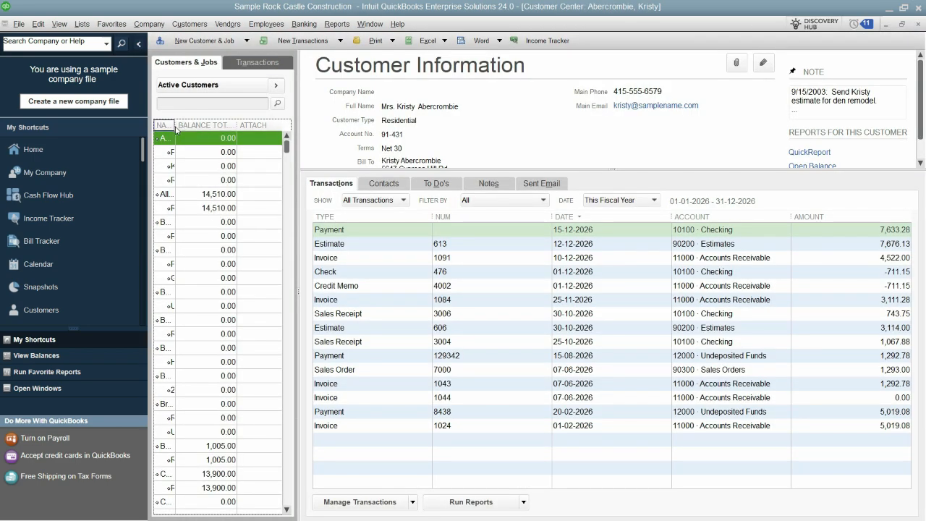
left_click_drag(176, 128, 217, 128)
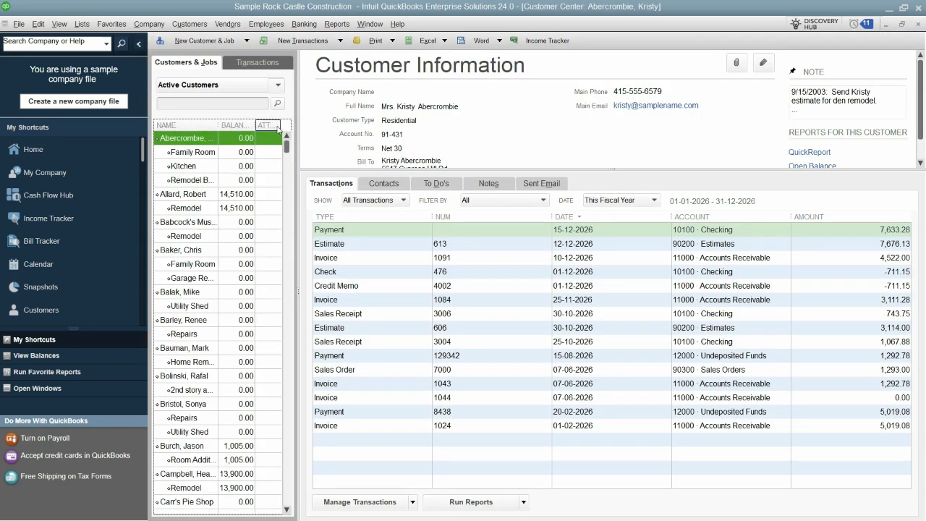
right_click(203, 209)
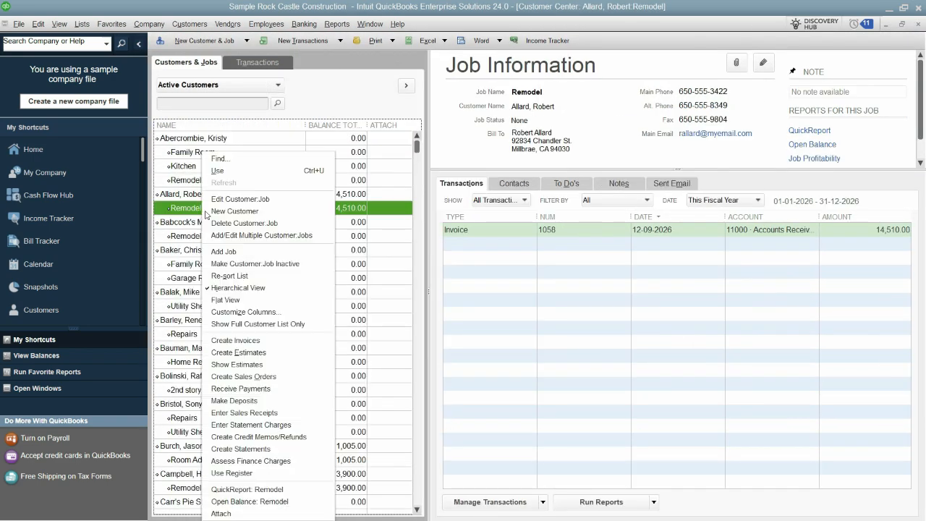
left_click(296, 489)
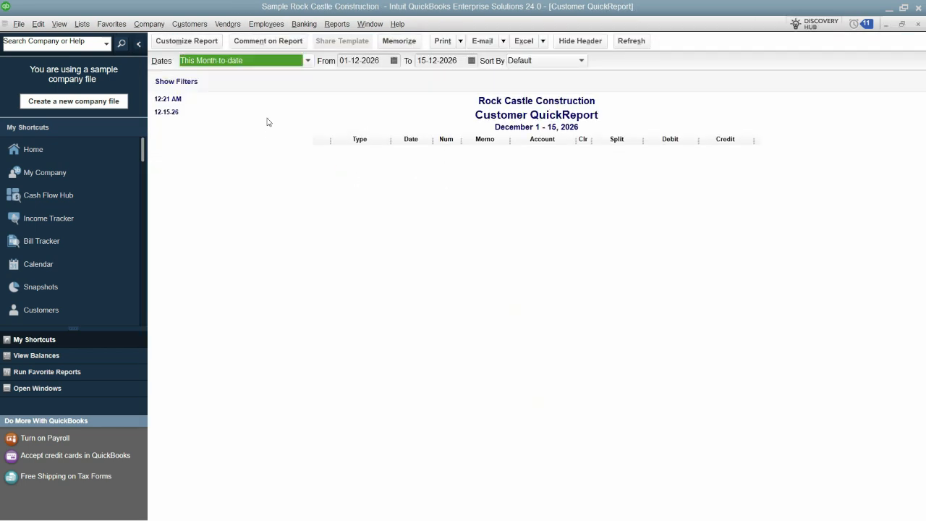
left_click(278, 64)
left_click(195, 74)
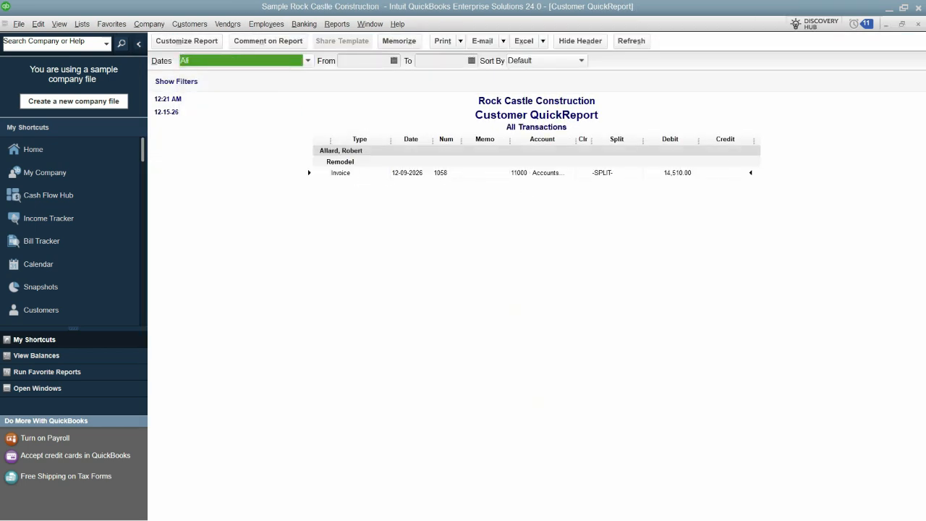
left_click(918, 24)
- View a QuickReport for the customer with the 9,397.33 balance, and close the report and the customer list
scroll(433, 289, "down", 4)
right_click(207, 319)
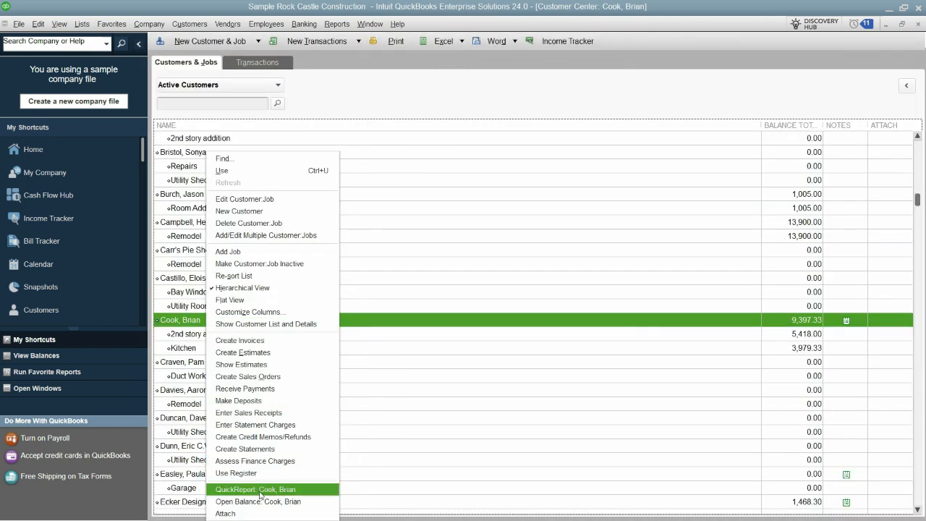
left_click(257, 489)
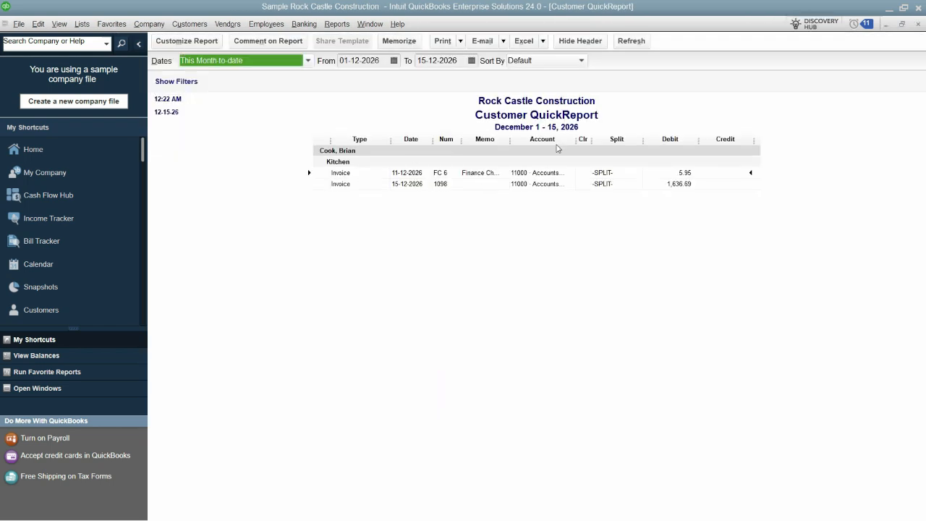
left_click(919, 24)
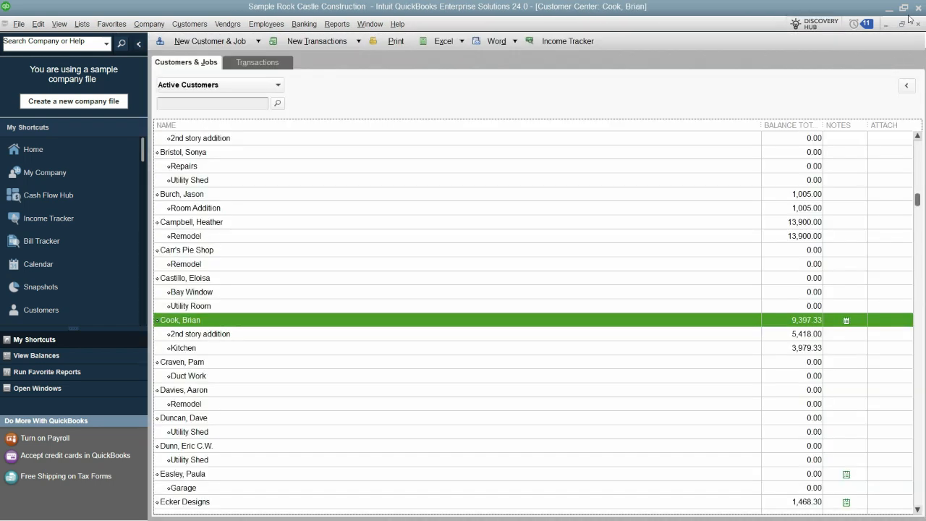
left_click(919, 25)
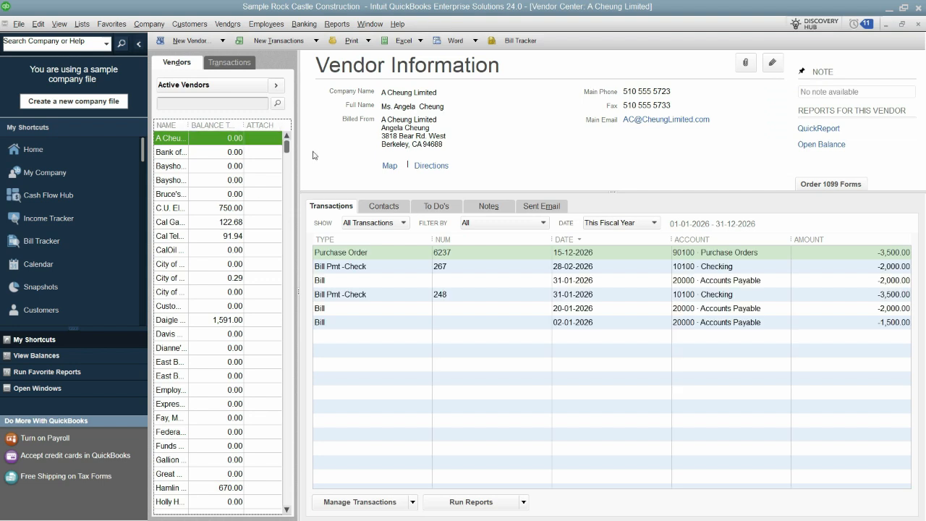
- Widen the vendor list, run a QuickReport for C.U. Electric, and set its date range to All
left_click_drag(298, 159, 488, 159)
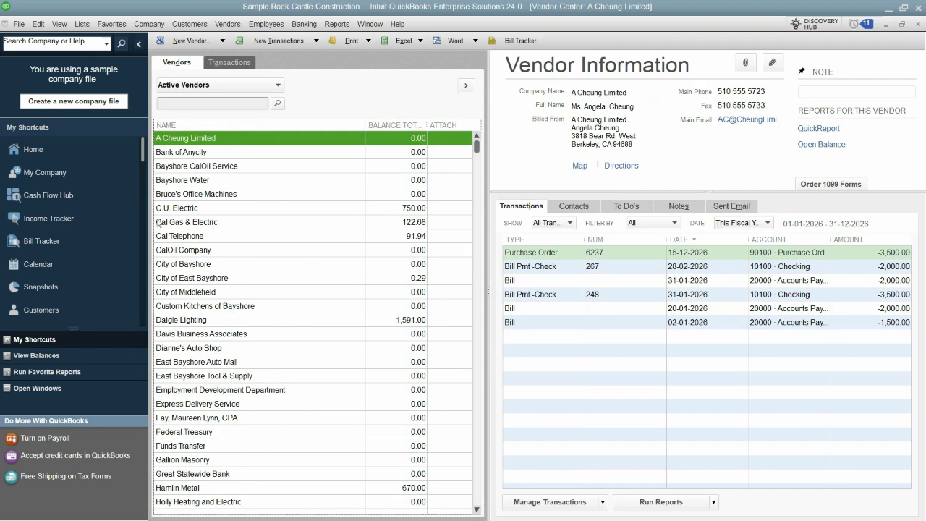
left_click(210, 211)
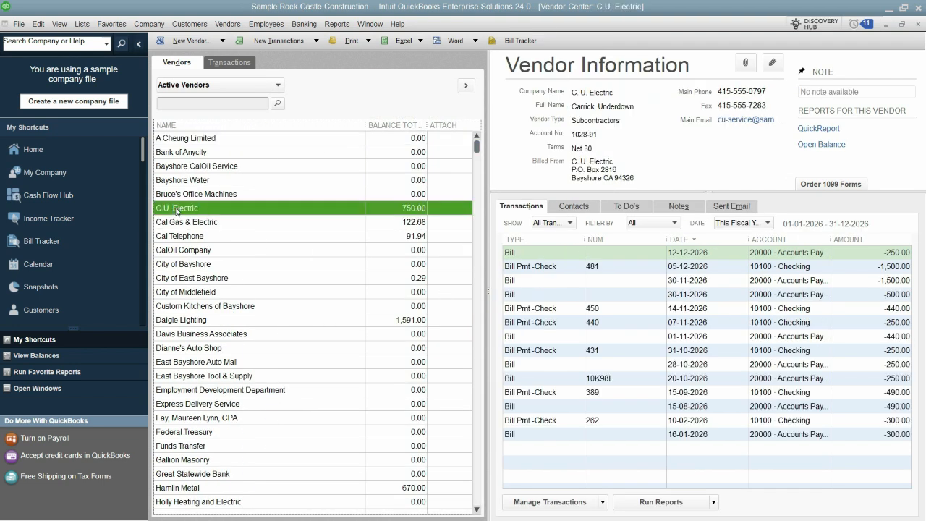
right_click(174, 212)
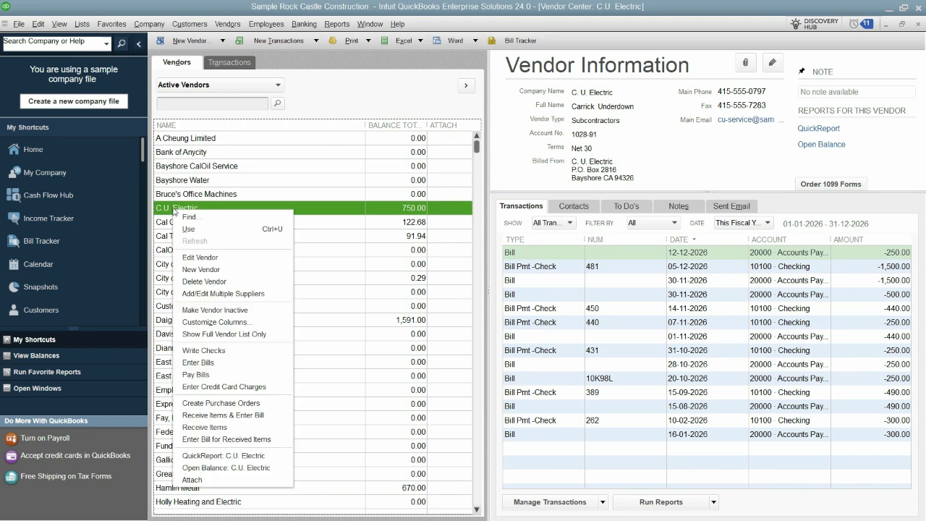
left_click(211, 460)
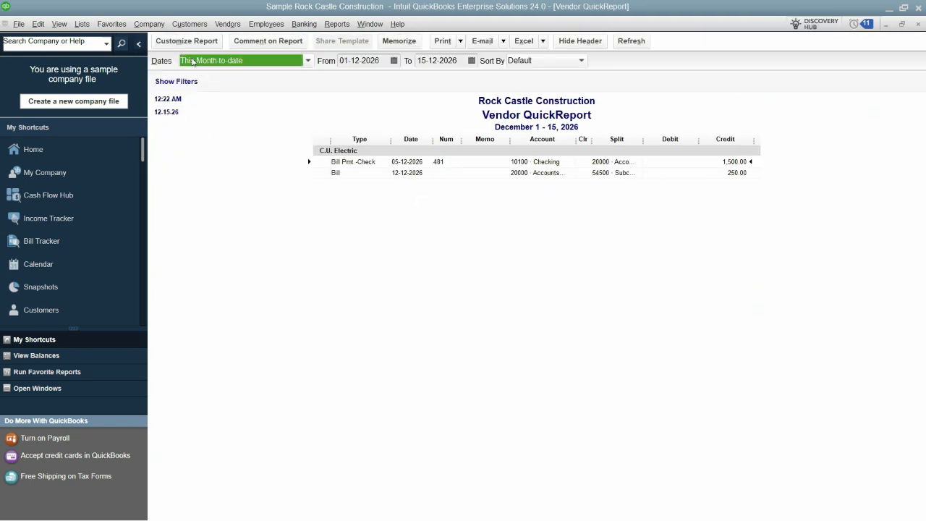
left_click(240, 60)
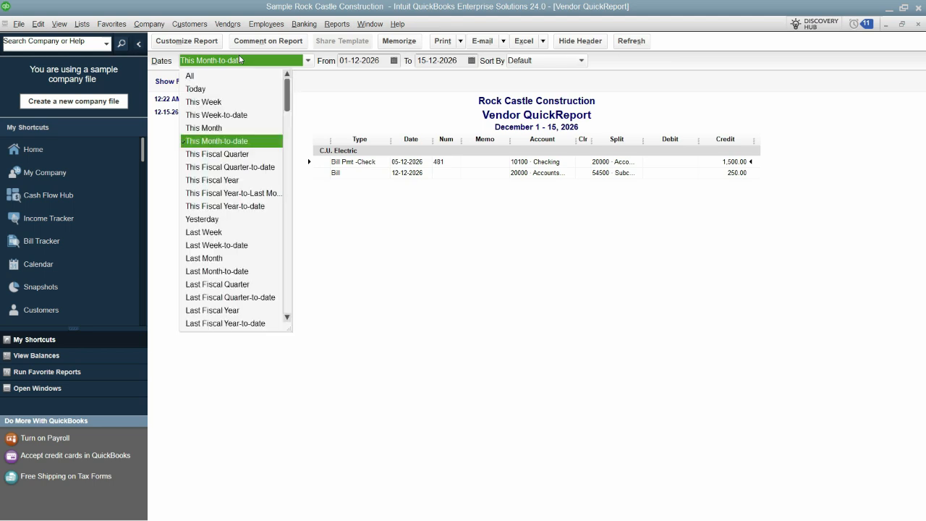
left_click(190, 77)
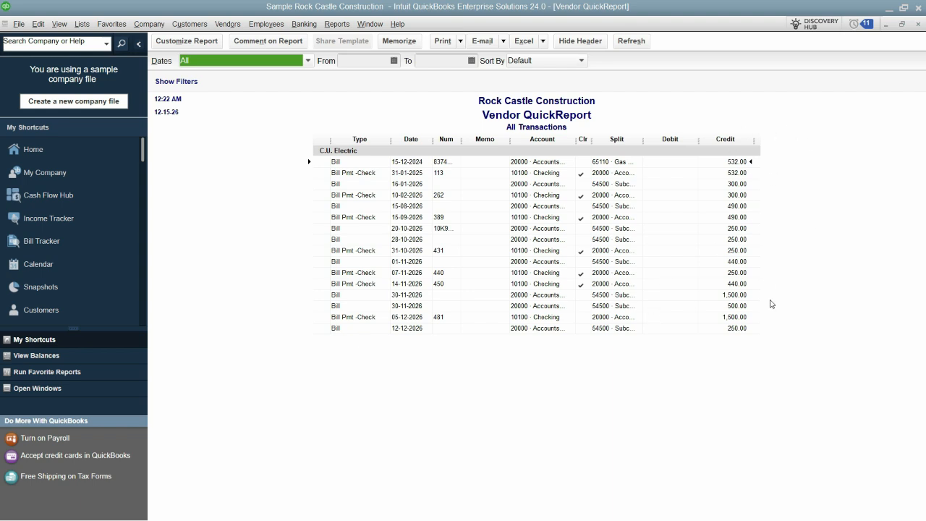
- Customize the Vendor QuickReport to include the Open Balance column
left_click(189, 43)
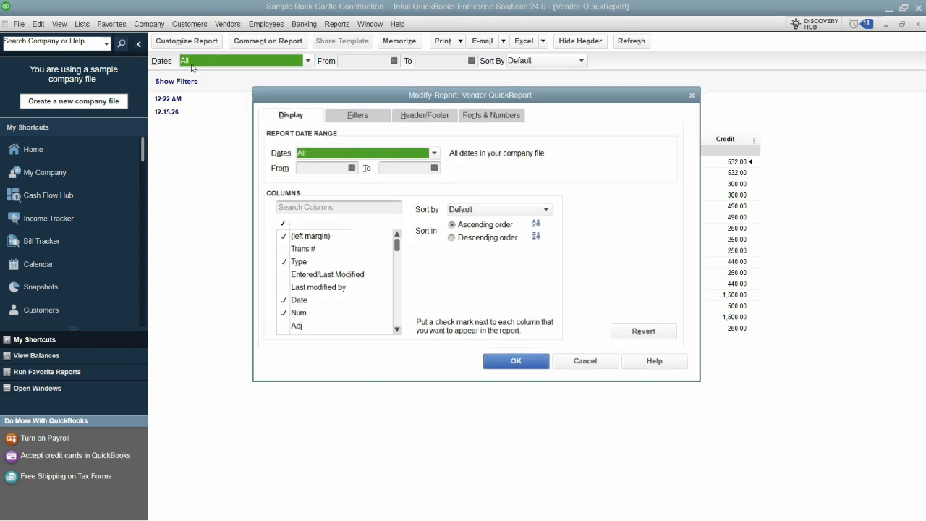
left_click(326, 205)
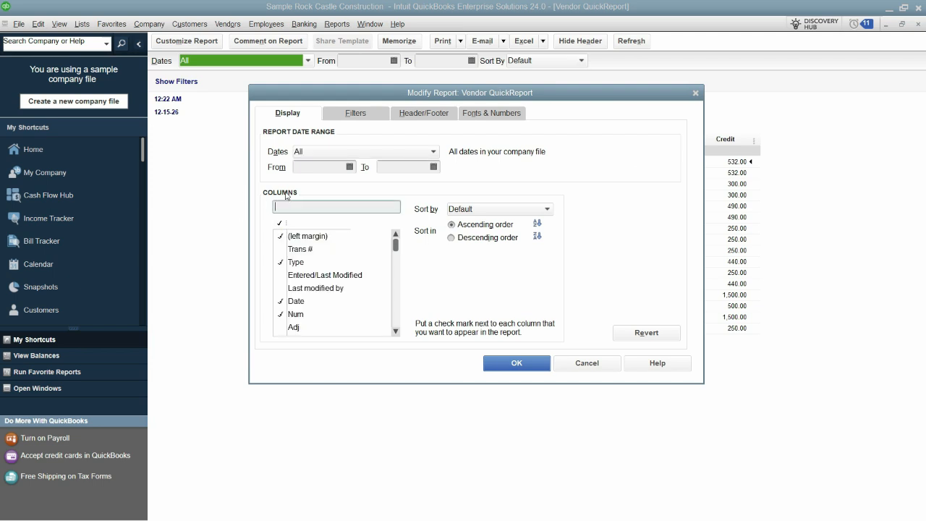
type("balance")
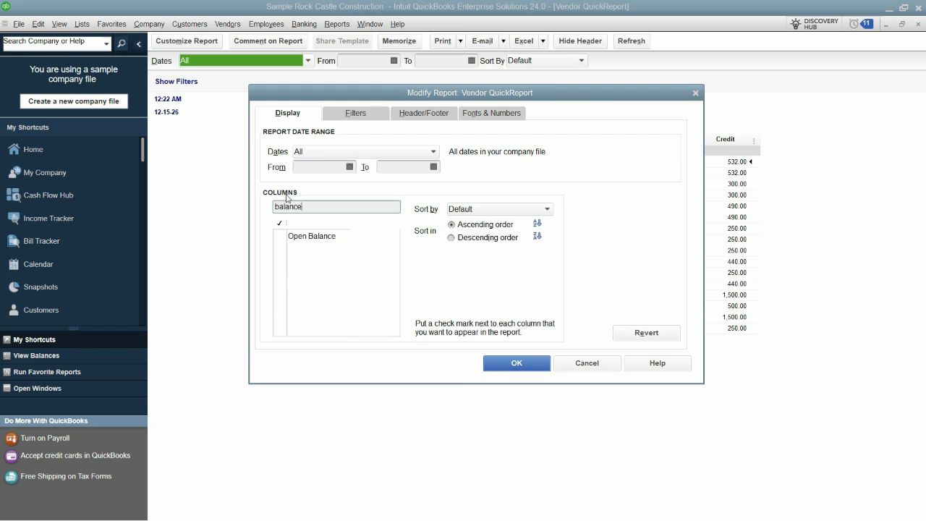
left_click(279, 237)
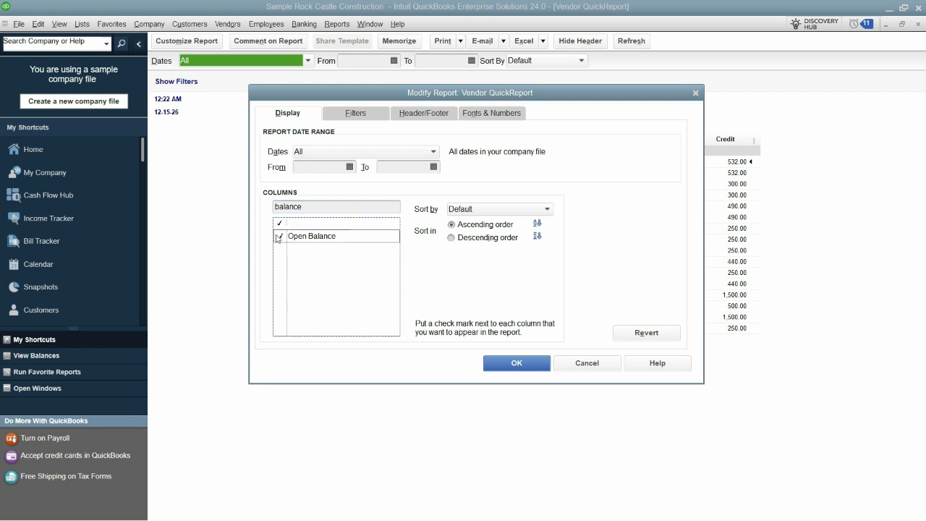
left_click(516, 363)
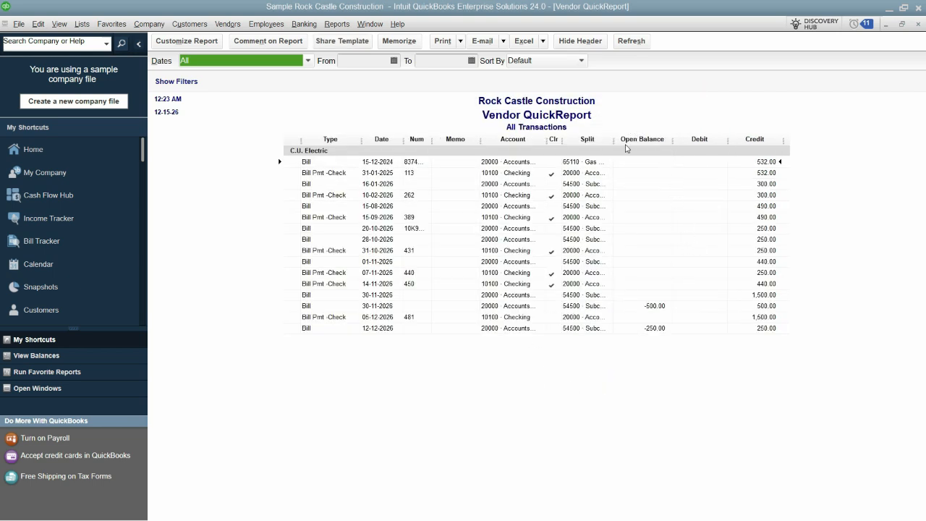
- Search the Vendor QuickReport's column options for balance fields, clear the search, and close the report settings
left_click(338, 203)
type("balan")
key("BackSpace")
key("BackSpace")
key("BackSpace")
key("BackSpace")
key("BackSpace")
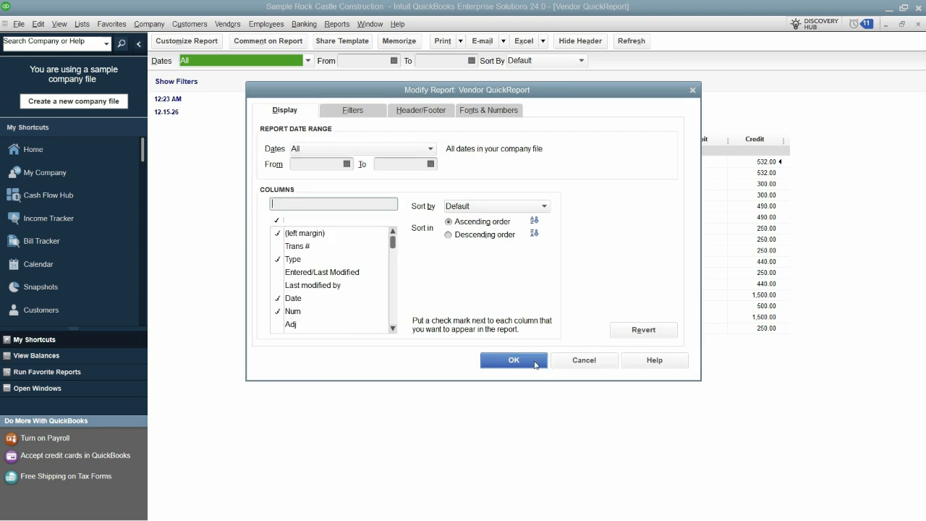
left_click(535, 362)
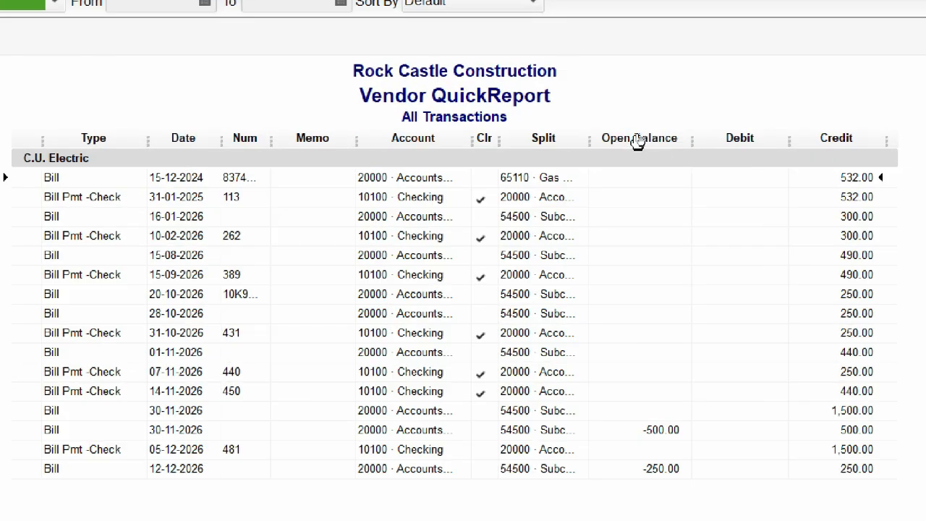
- Move the Open Balance column of the Vendor QuickReport to after the Credit column
mouse_move(636, 140)
left_mouse_down()
mouse_move(850, 138)
mouse_move(879, 125)
left_mouse_up()
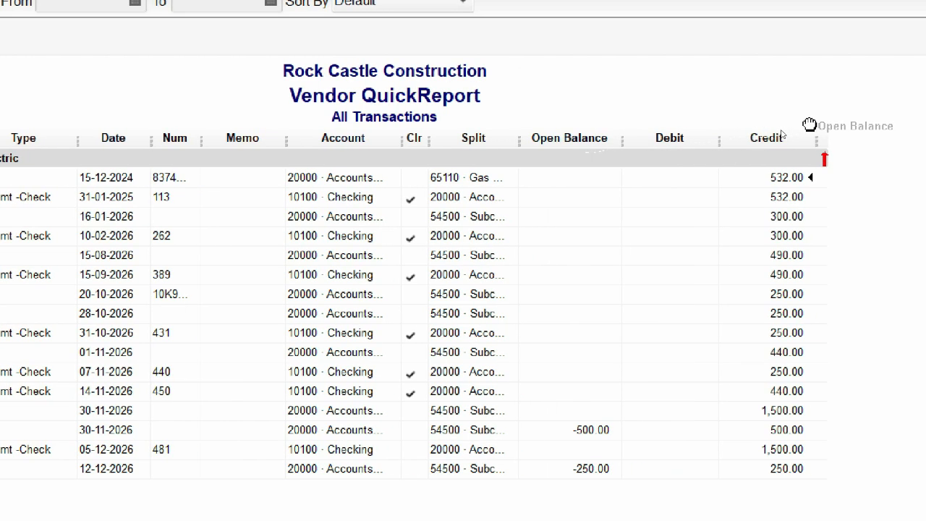
left_click_drag(809, 126, 810, 127)
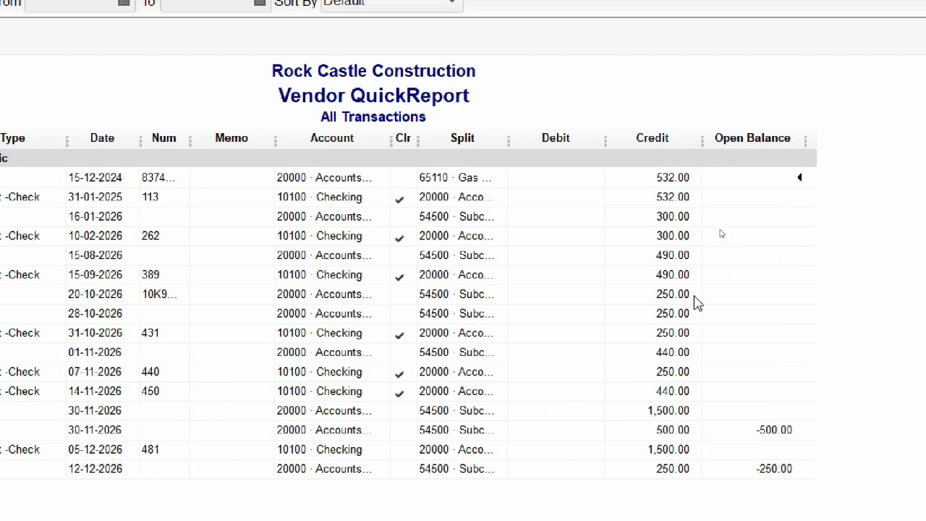